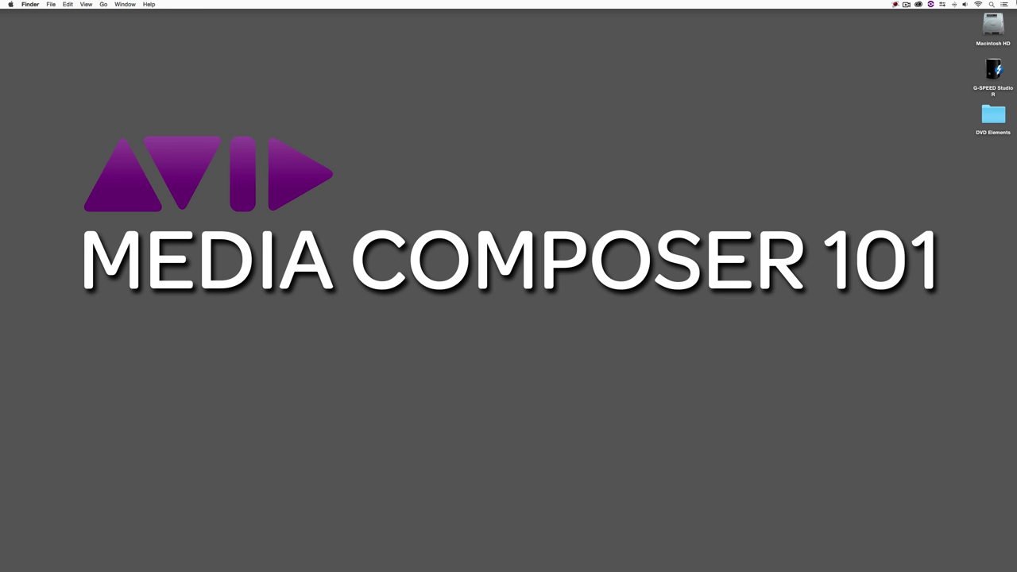
# Open the DVD Elements folder from the desktop and move its window clear of the work area.
pyautogui.doubleClick(978, 119)
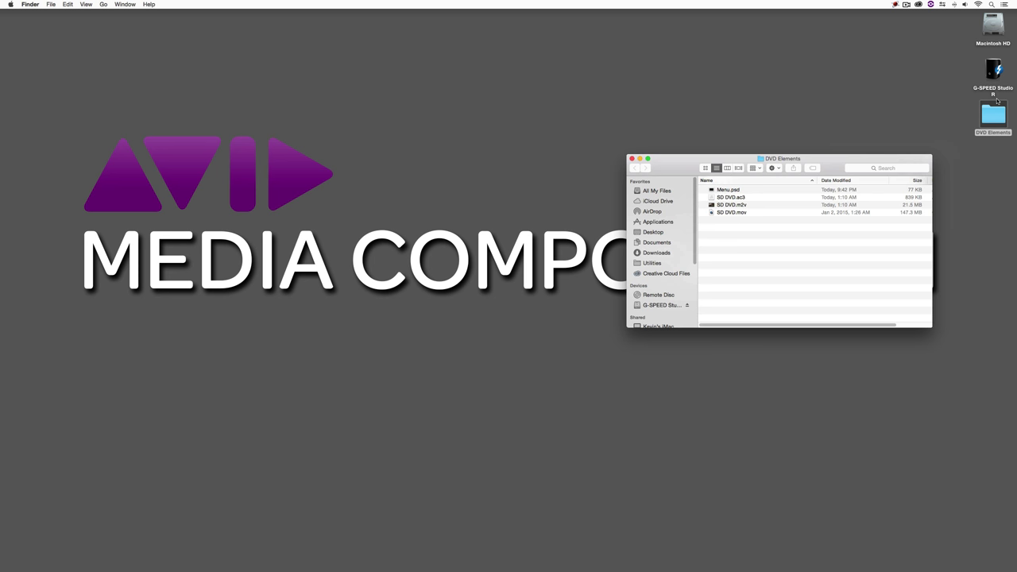
pyautogui.moveTo(788, 161); pyautogui.dragTo(663, 136)
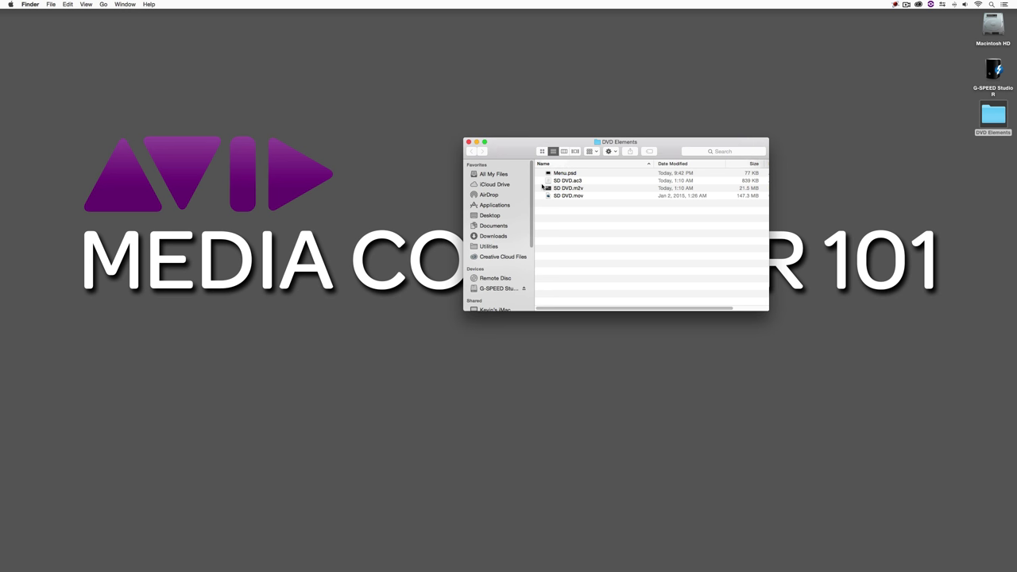
pyautogui.moveTo(517, 147); pyautogui.dragTo(747, 391)
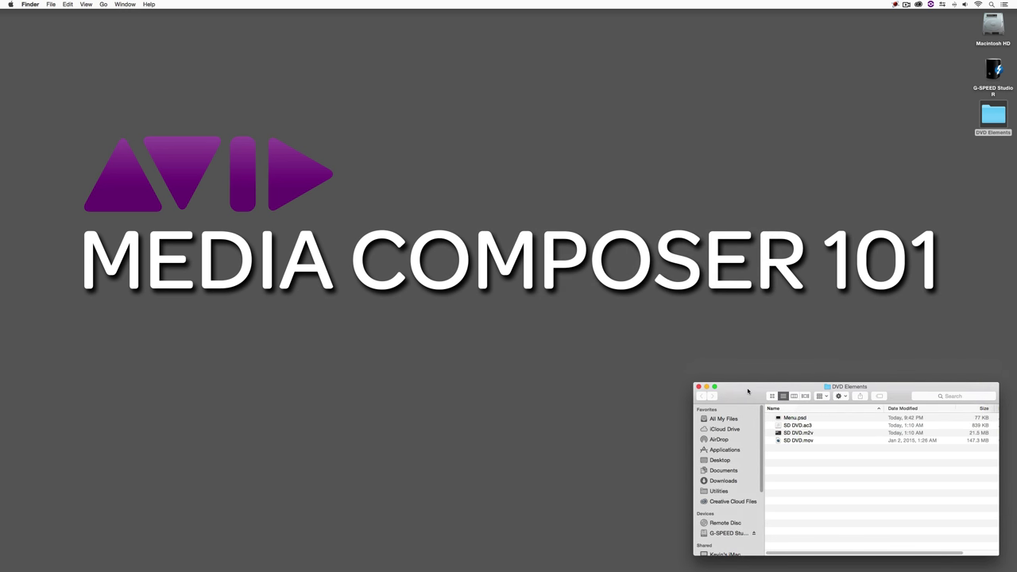
# Switch to Sorenson Squeeze and add SD DVD.mov from the DVD Elements folder as a job source.
pyautogui.press('super+Tab')
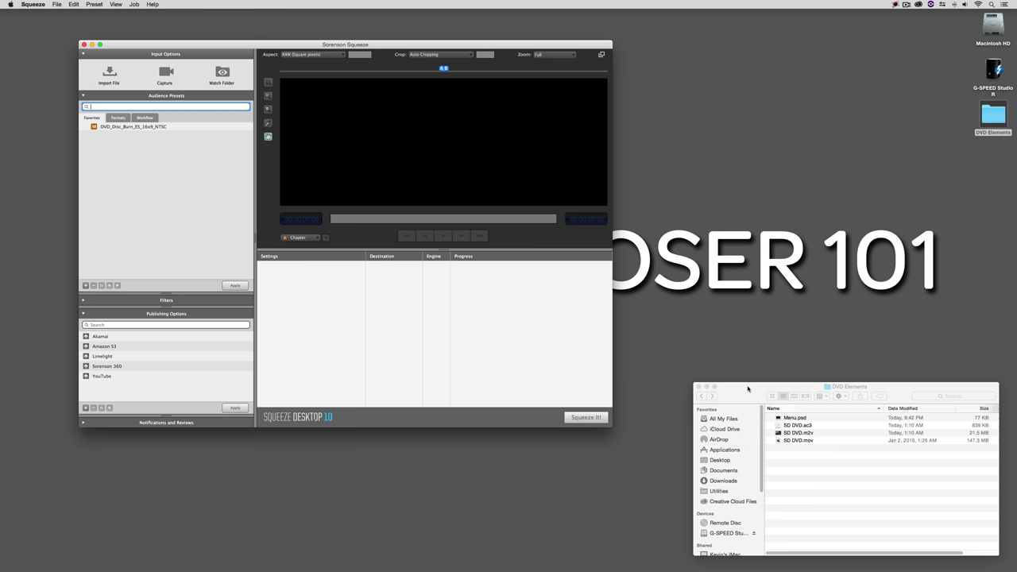
pyautogui.click(801, 466)
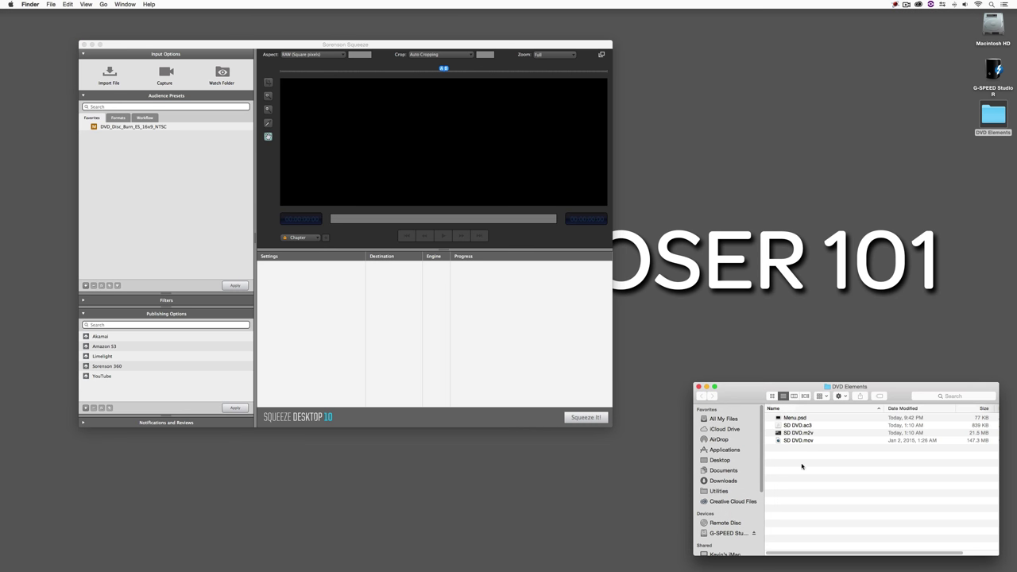
pyautogui.moveTo(798, 441); pyautogui.dragTo(327, 281)
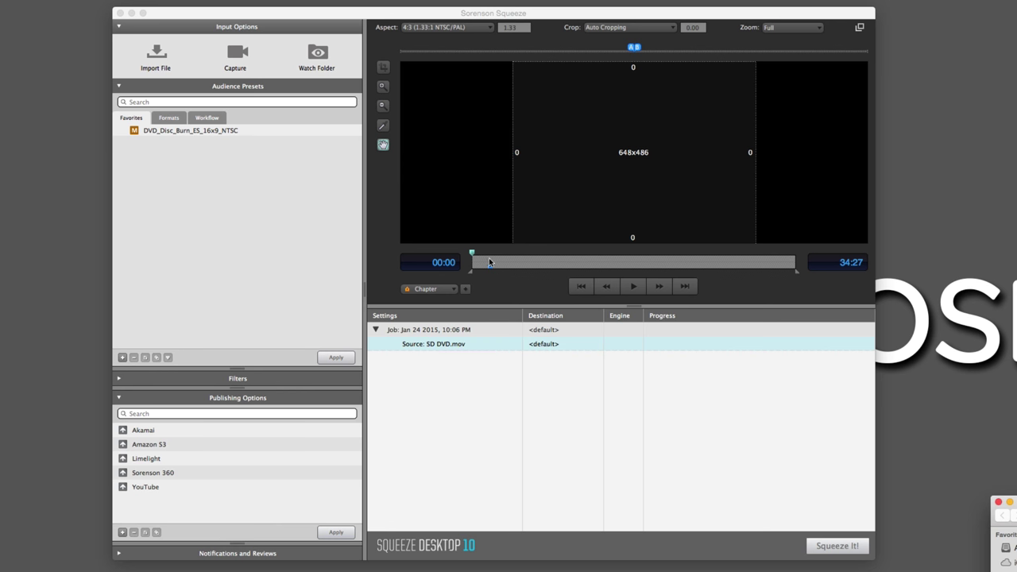
# Set the source video's aspect ratio to 16:9 (1.78:1 HDTV/EDTV) and check the footage in the preview.
pyautogui.moveTo(471, 255); pyautogui.dragTo(537, 293)
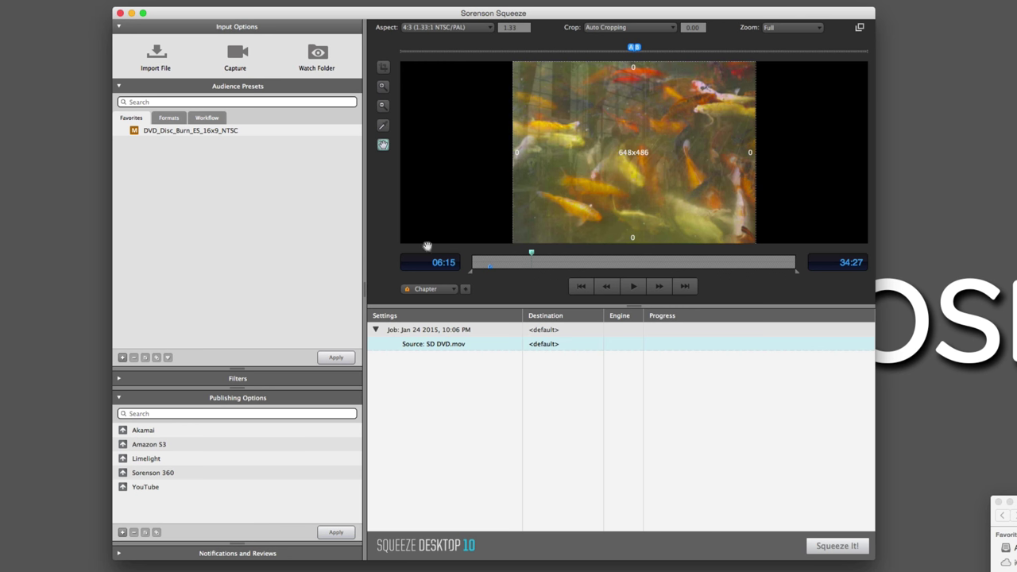
pyautogui.moveTo(449, 350)
pyautogui.click(465, 28)
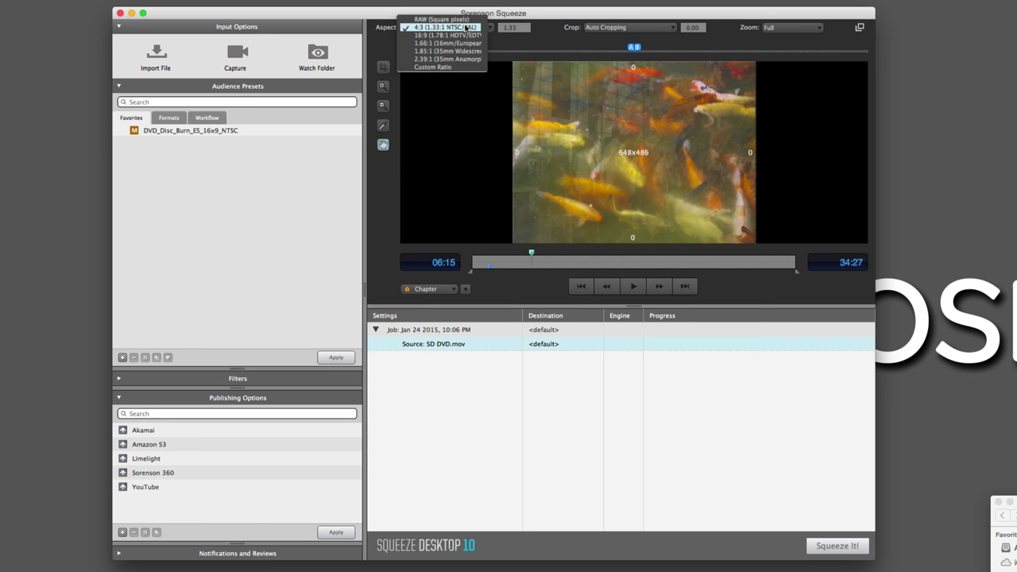
pyautogui.click(470, 36)
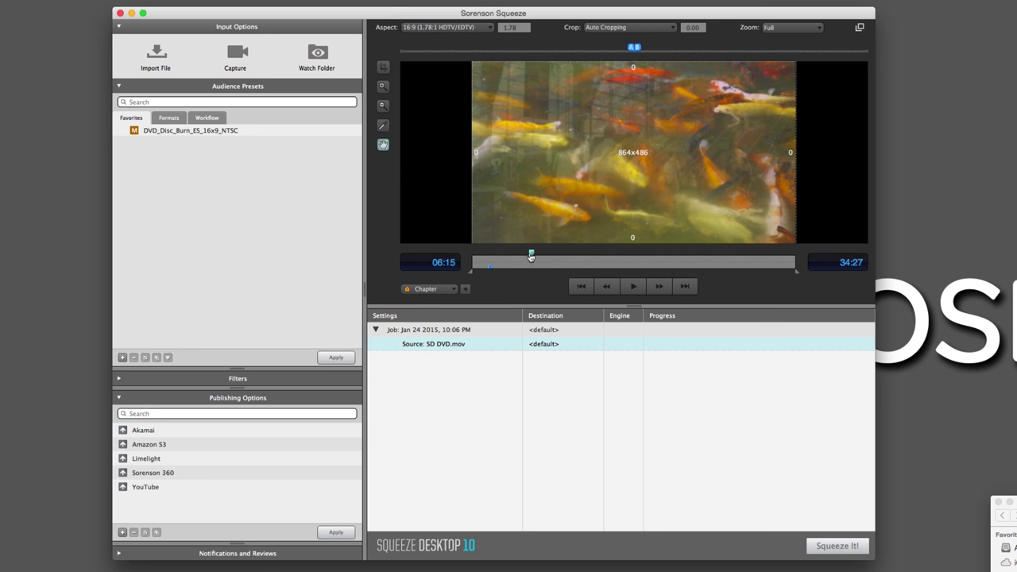
pyautogui.moveTo(530, 256); pyautogui.dragTo(512, 277)
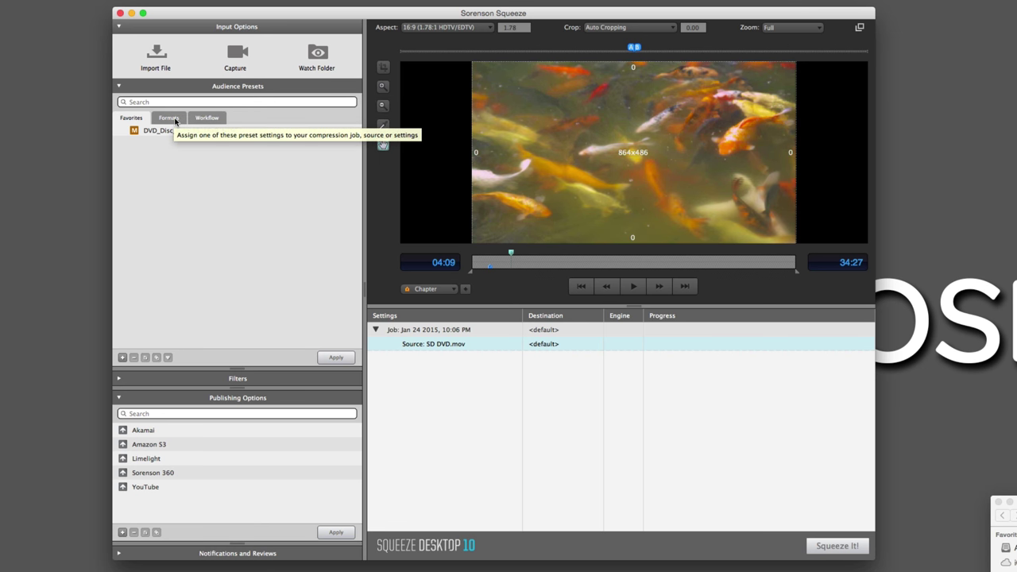
# Apply the DVD_Disc_Burn_ES_16x9_NTSC preset from the DVD Elementary Streams workflow presets to the SD DVD.mov source.
pyautogui.click(175, 119)
pyautogui.click(203, 119)
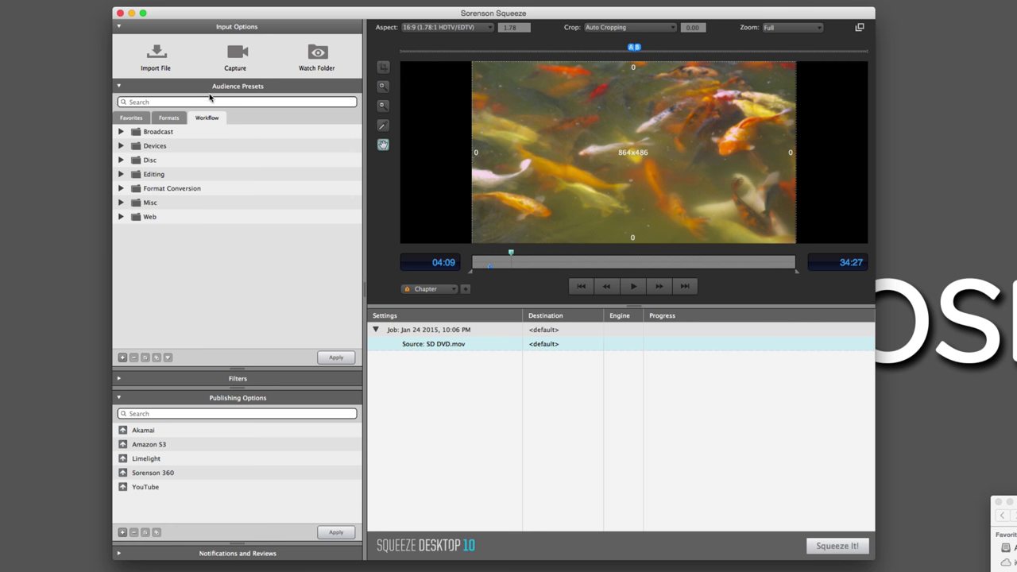
pyautogui.click(121, 161)
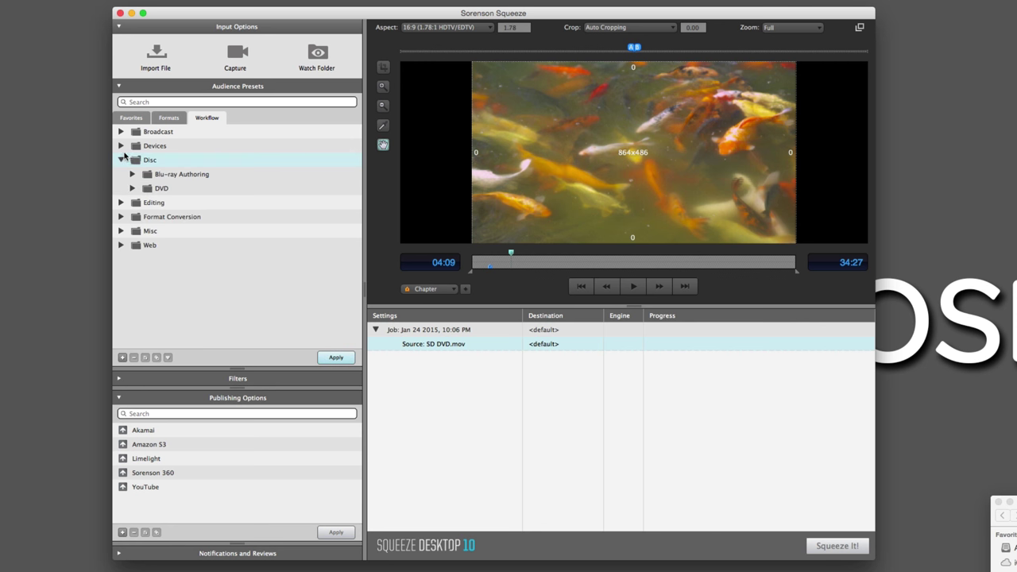
pyautogui.click(133, 188)
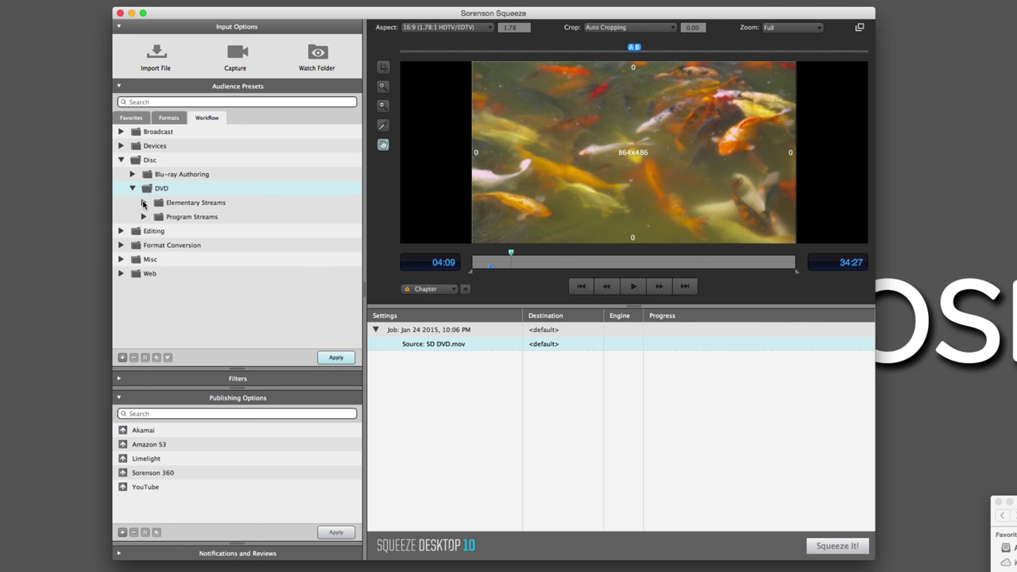
pyautogui.click(143, 204)
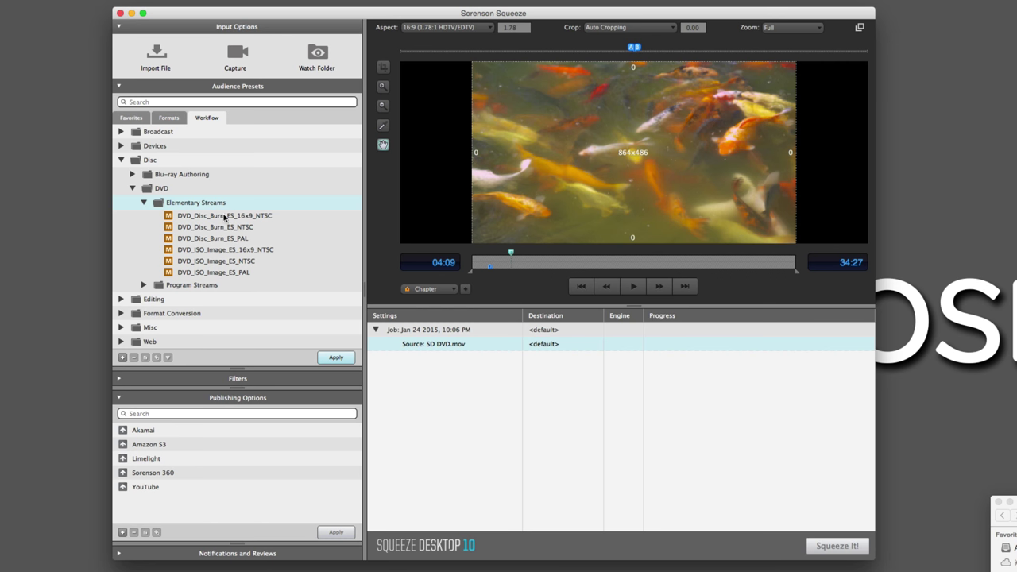
pyautogui.moveTo(226, 218); pyautogui.dragTo(432, 345)
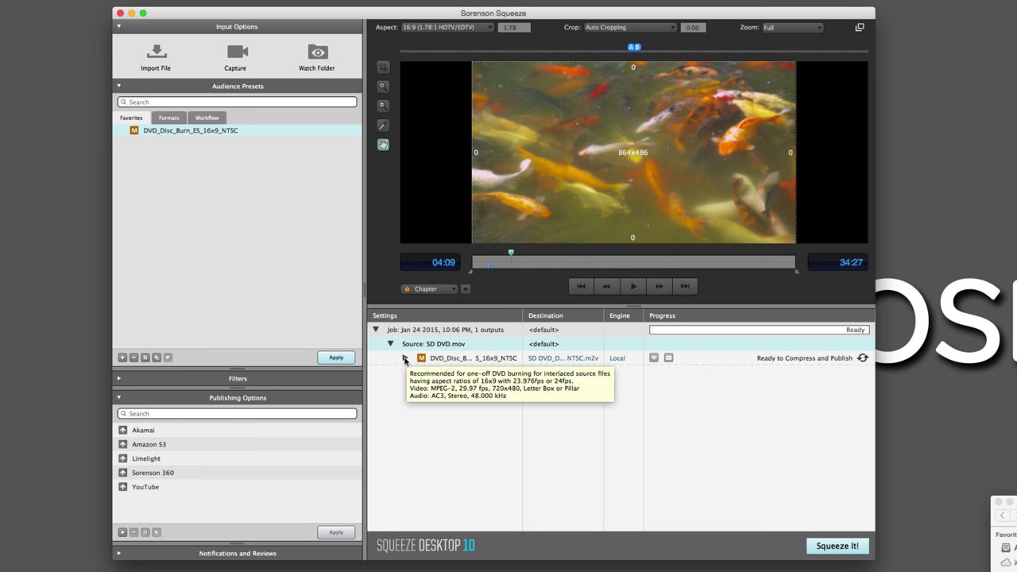
# Change the applied preset's Burn to DVD publishing setting to save to hard drive and confirm the preset.
pyautogui.click(405, 358)
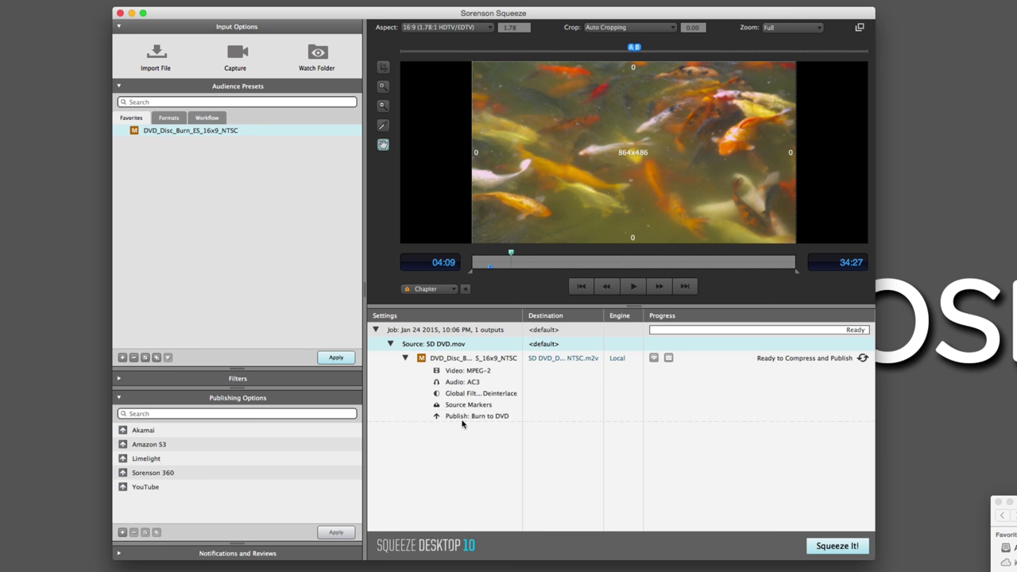
pyautogui.click(468, 418)
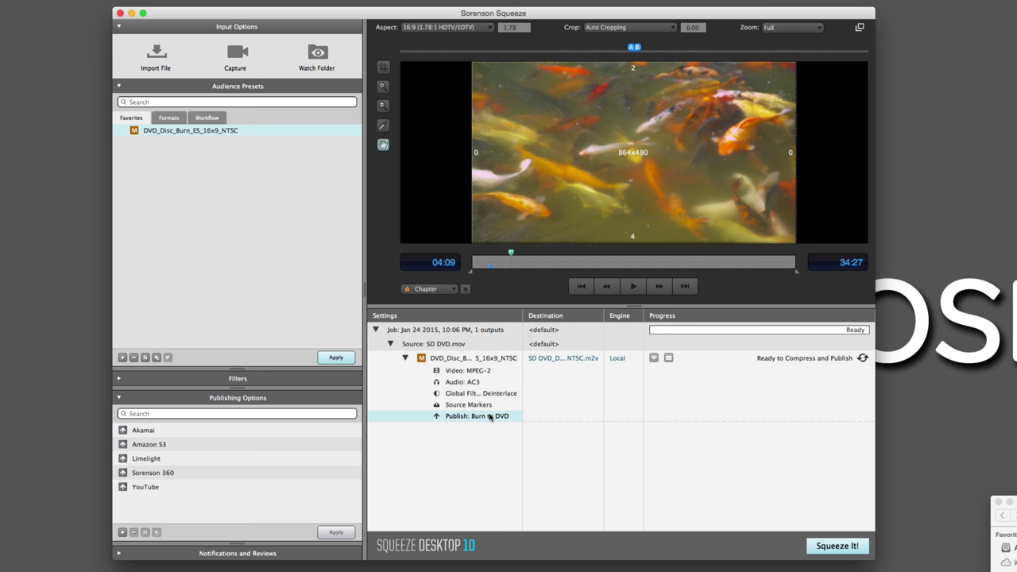
pyautogui.doubleClick(489, 416)
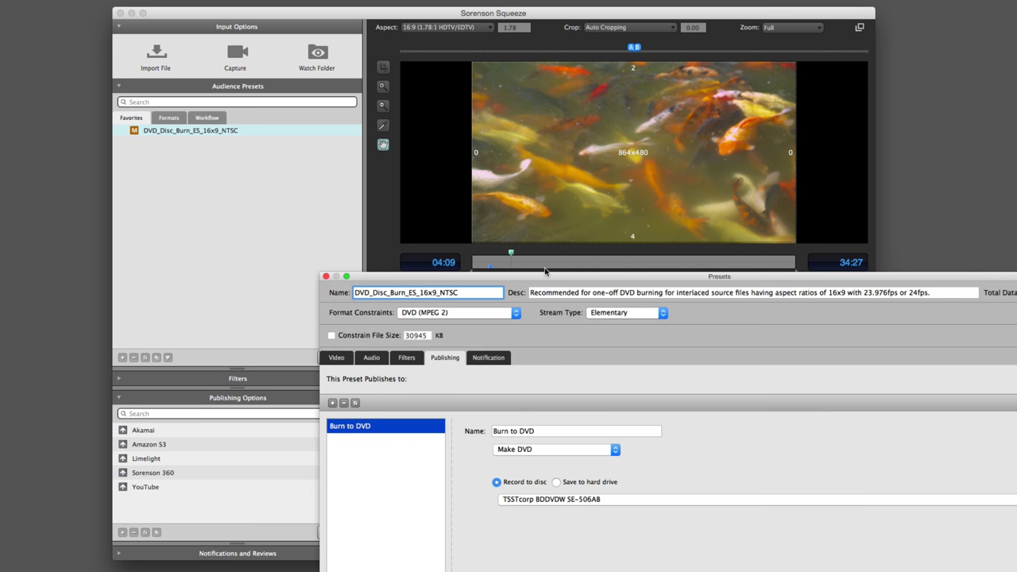
pyautogui.moveTo(545, 275); pyautogui.dragTo(468, 108)
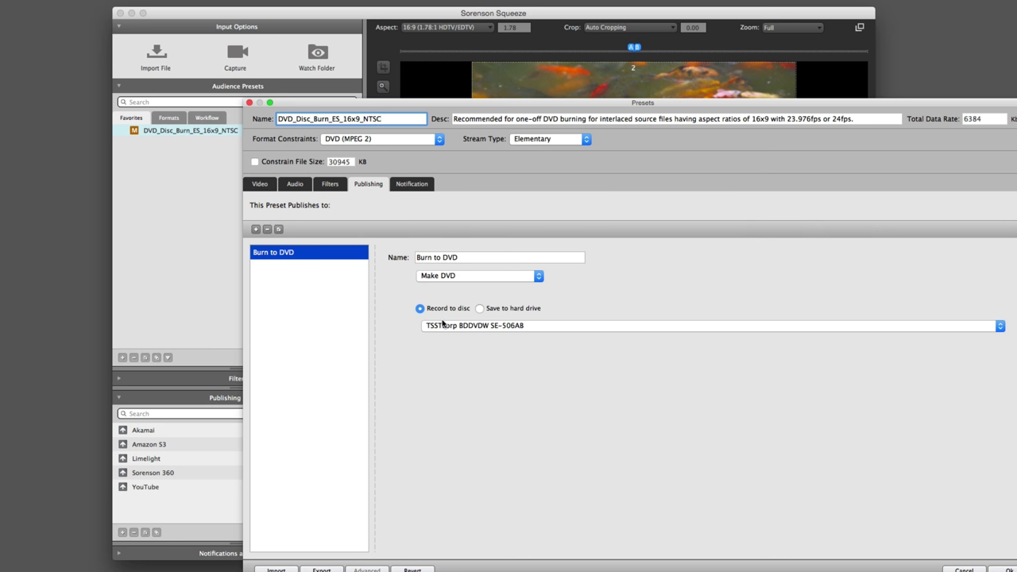
pyautogui.click(497, 308)
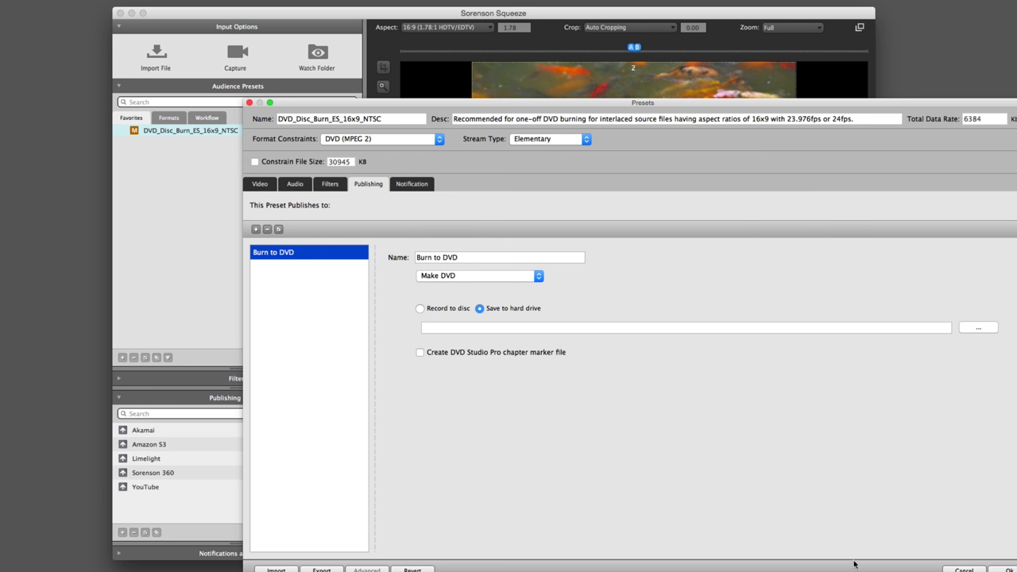
pyautogui.press('Return')
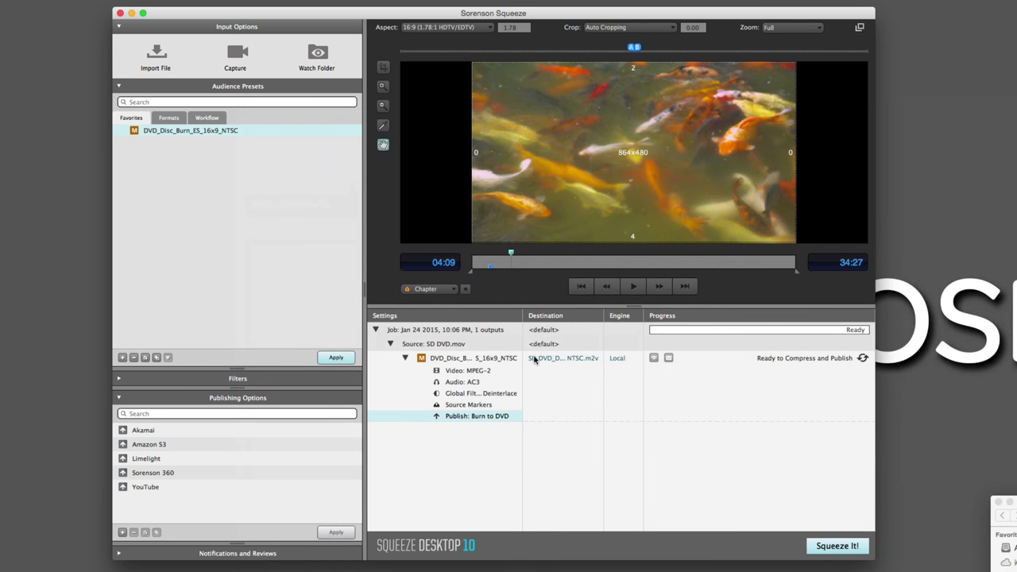
# Review the applied preset's video codec, method, data rate and frame size settings.
pyautogui.doubleClick(477, 360)
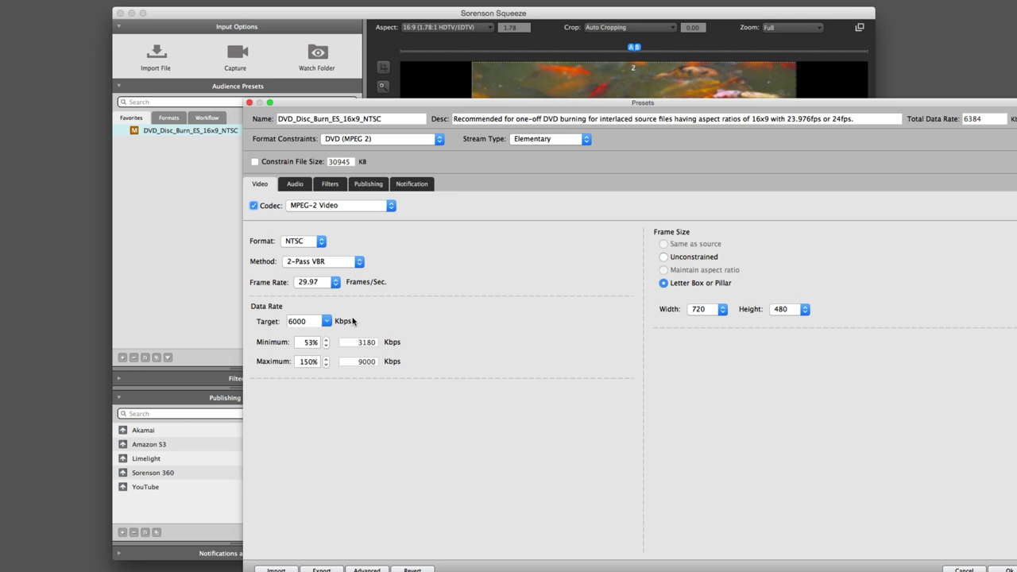
pyautogui.click(1006, 570)
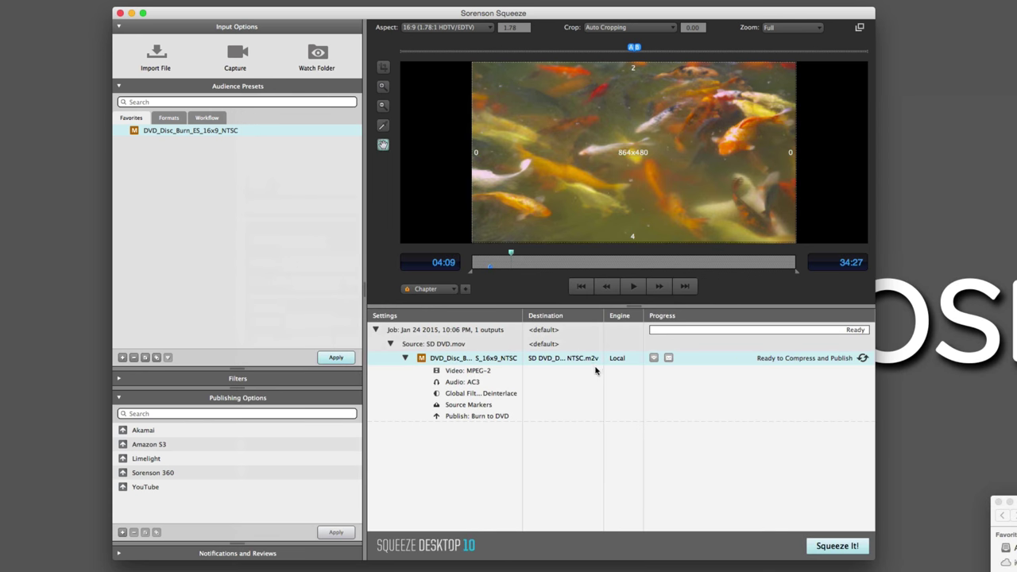
# Choose Chapter as the marker type and add four chapter markers spaced along the source timeline.
pyautogui.moveTo(511, 254); pyautogui.dragTo(522, 286)
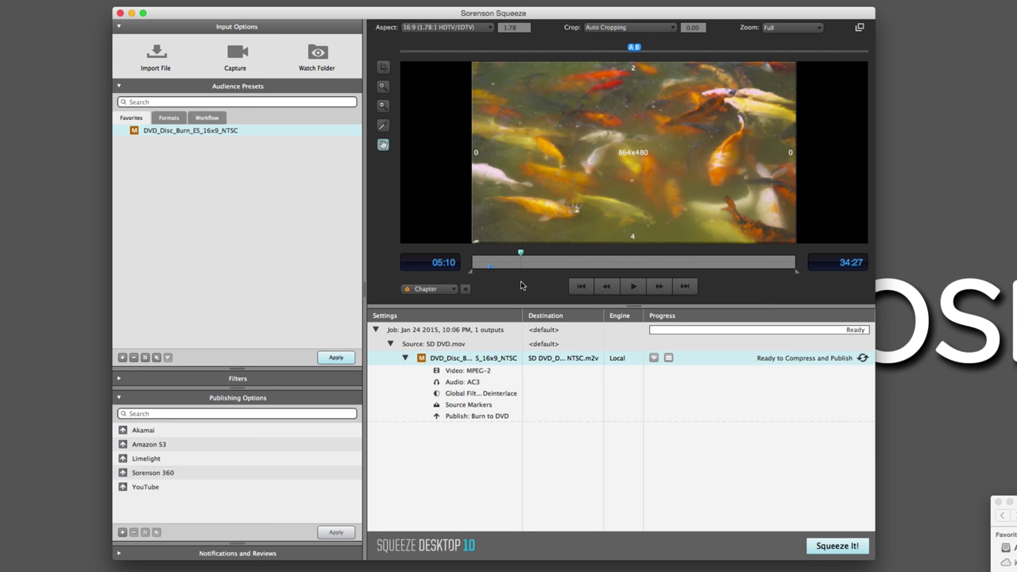
pyautogui.click(453, 289)
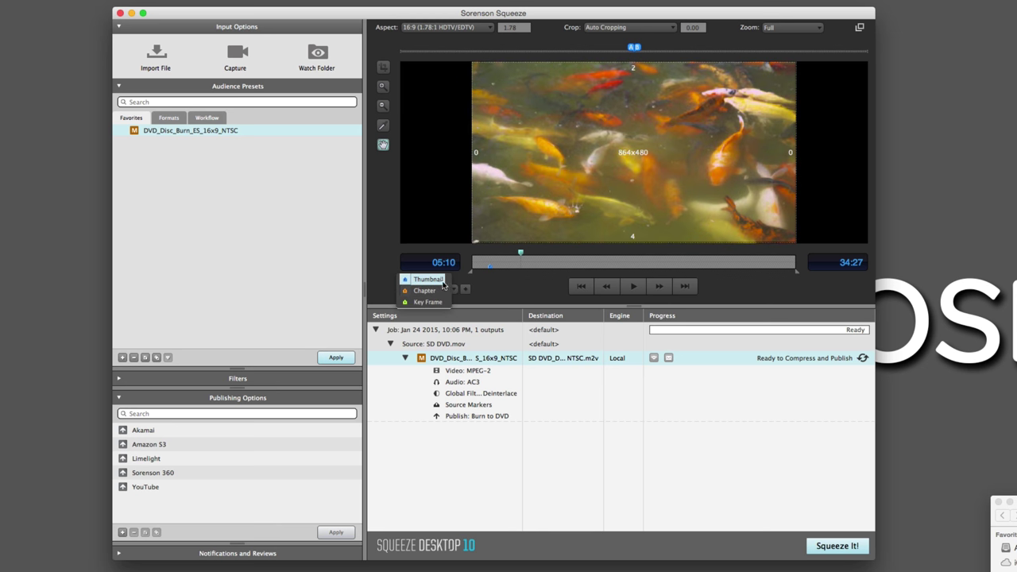
pyautogui.click(442, 281)
pyautogui.click(452, 290)
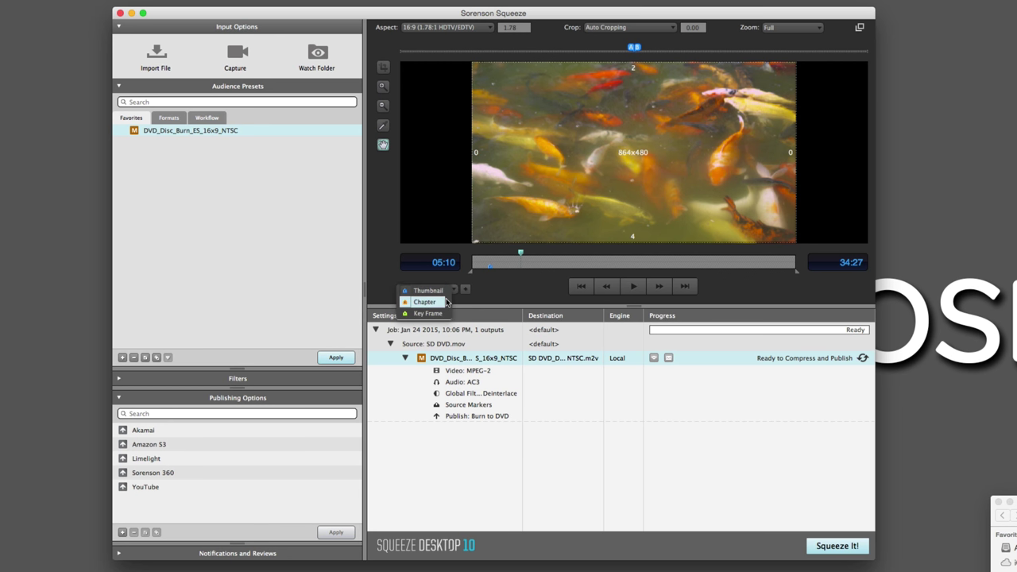
pyautogui.click(446, 302)
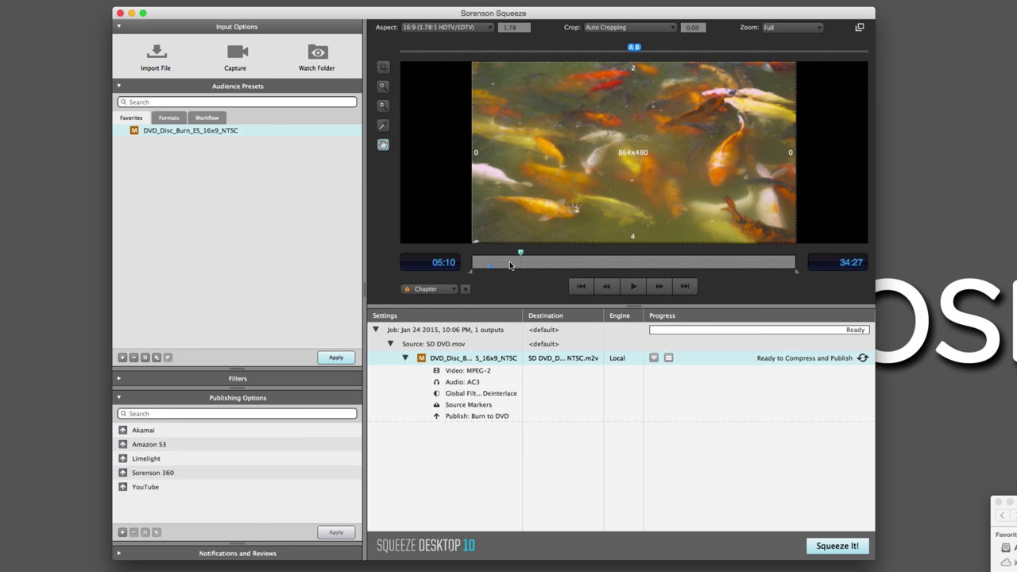
pyautogui.moveTo(521, 254)
pyautogui.mouseDown()
pyautogui.moveTo(506, 255)
pyautogui.moveTo(597, 263)
pyautogui.mouseUp()
pyautogui.press('m')
pyautogui.moveTo(604, 256); pyautogui.dragTo(514, 260)
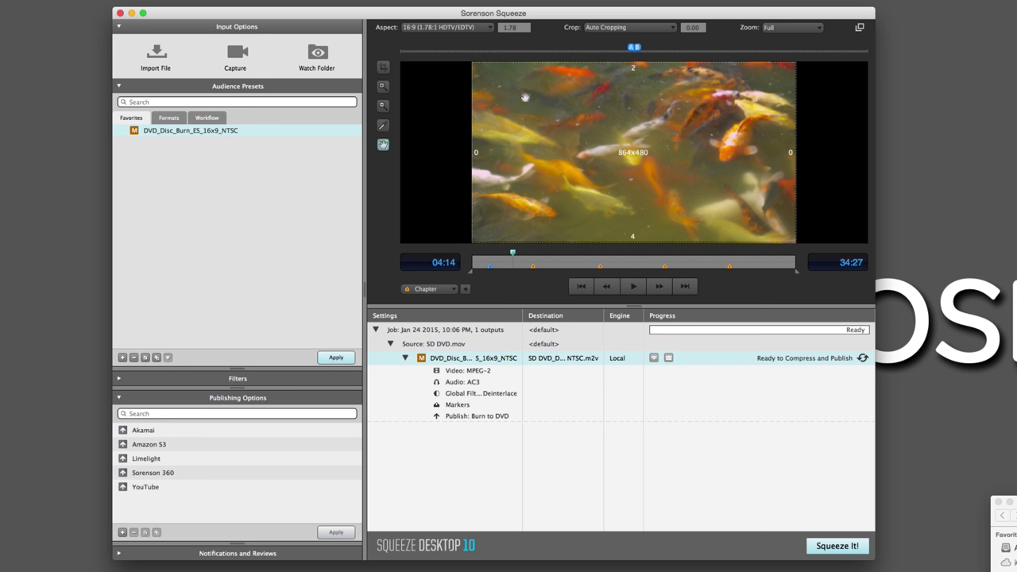
pyautogui.moveTo(512, 257); pyautogui.dragTo(503, 276)
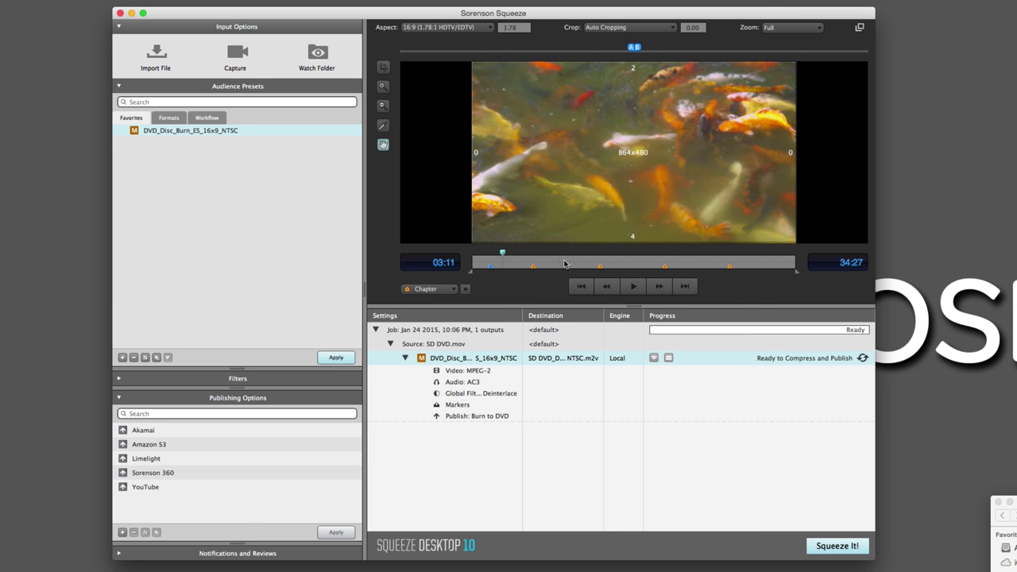
# Try the Timecode Pass Thru and Timecode filters in the applied preset, turning each one off again.
pyautogui.doubleClick(470, 360)
pyautogui.click(331, 183)
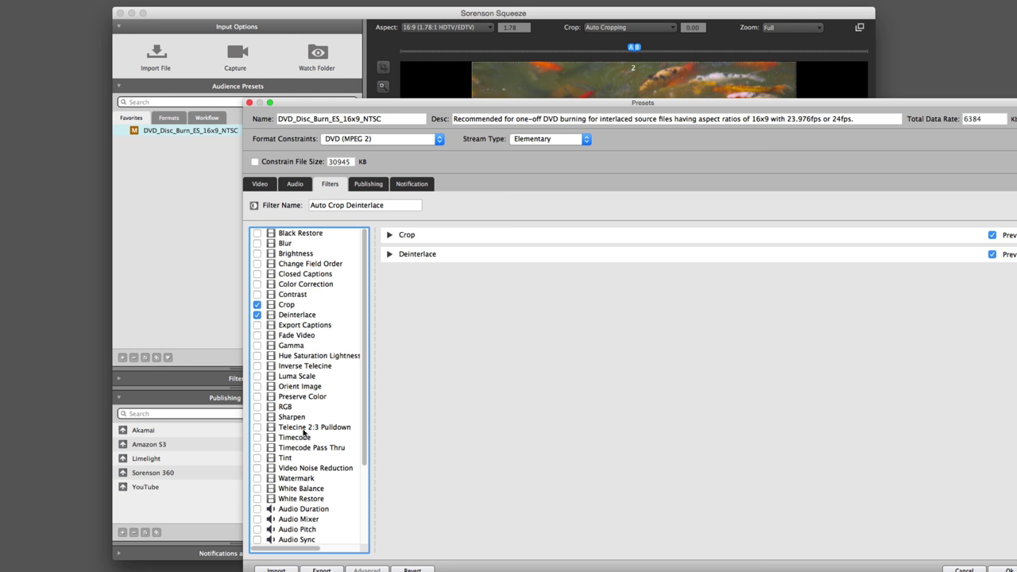
pyautogui.click(290, 439)
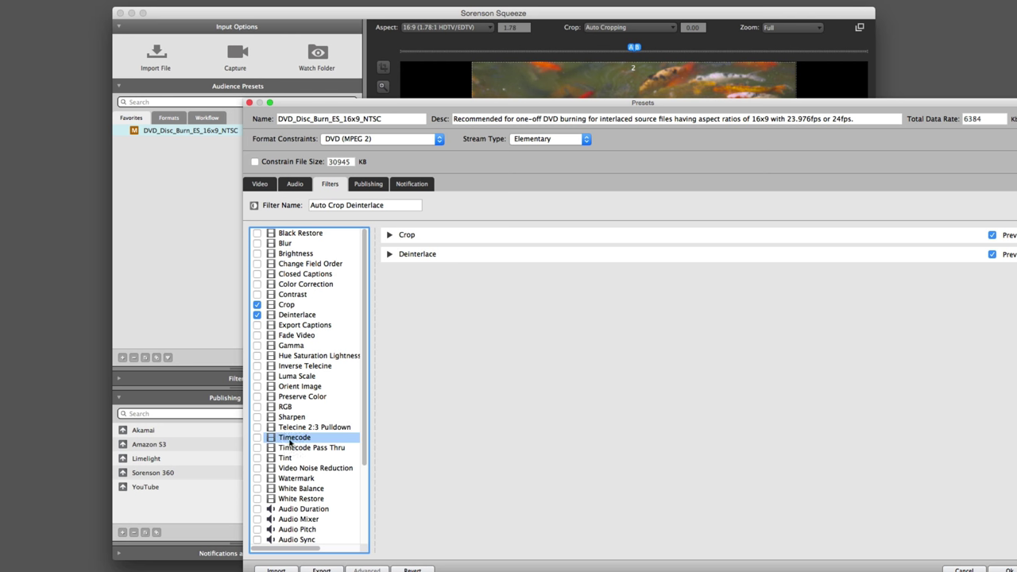
pyautogui.click(270, 449)
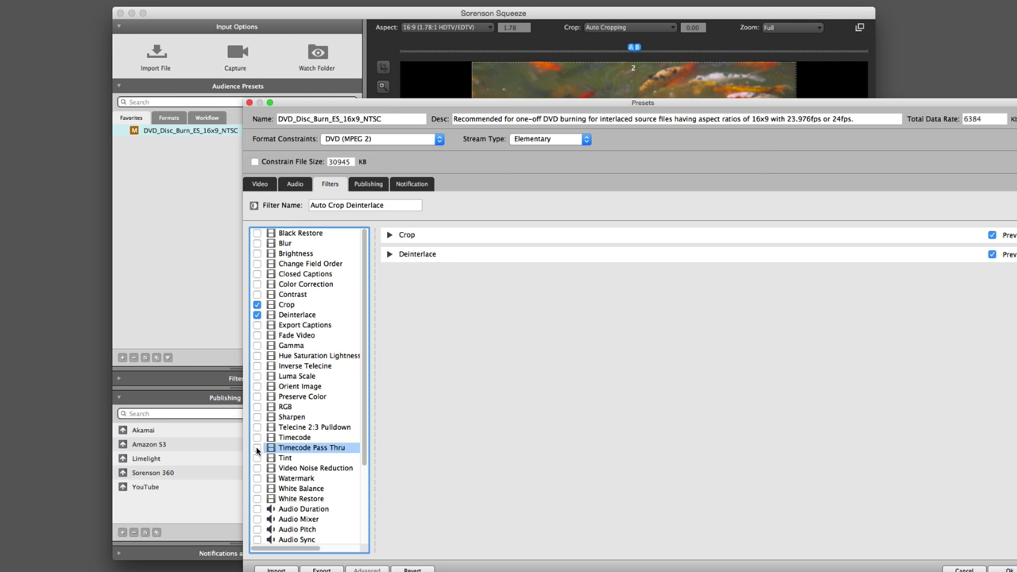
pyautogui.click(257, 448)
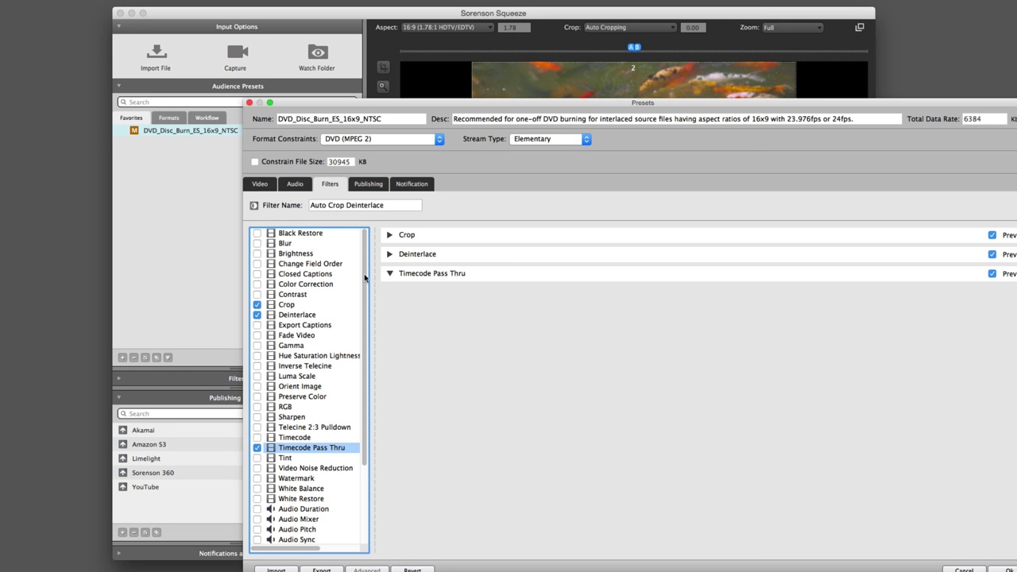
pyautogui.click(257, 448)
pyautogui.click(256, 438)
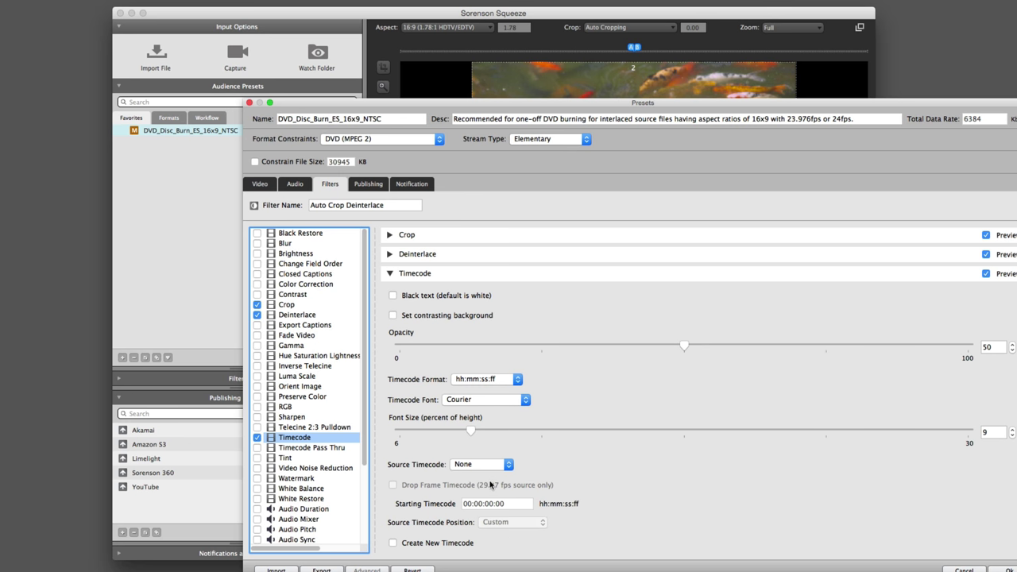
pyautogui.click(256, 438)
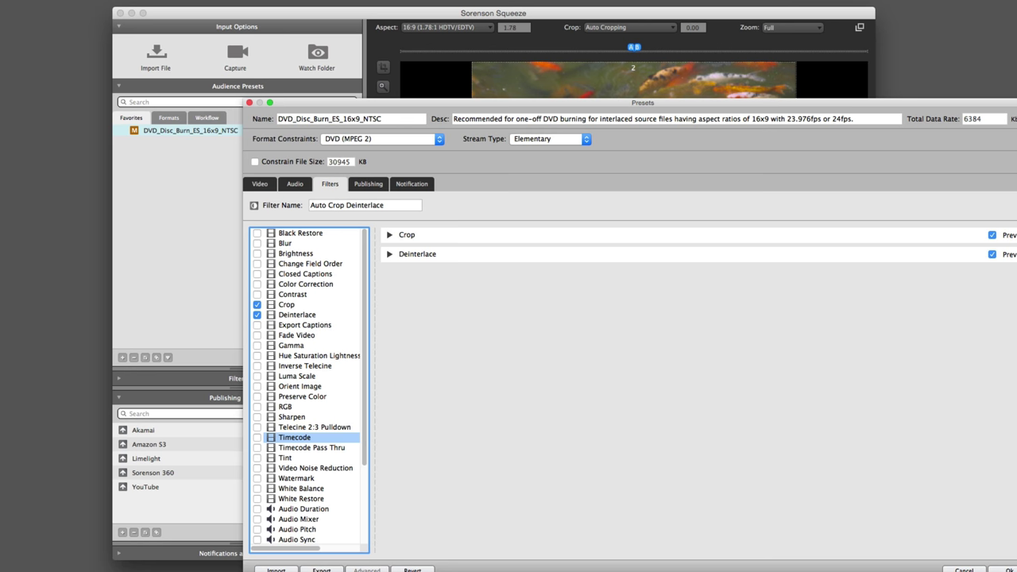
# Cancel the preset editing and close the Squeeze project without saving it, clearing the DVD Elements folder window as well.
pyautogui.click(963, 570)
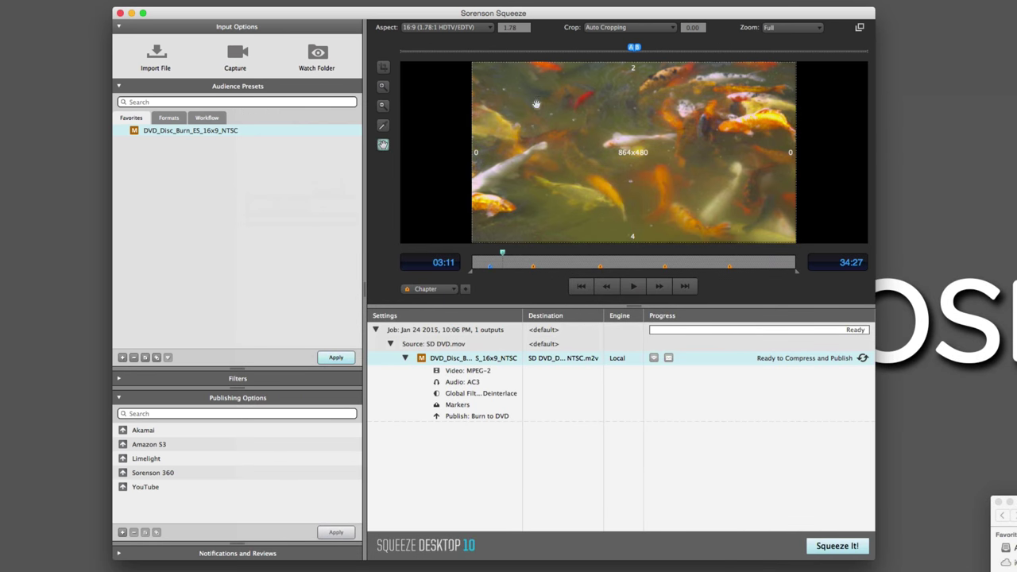
pyautogui.press('super+w')
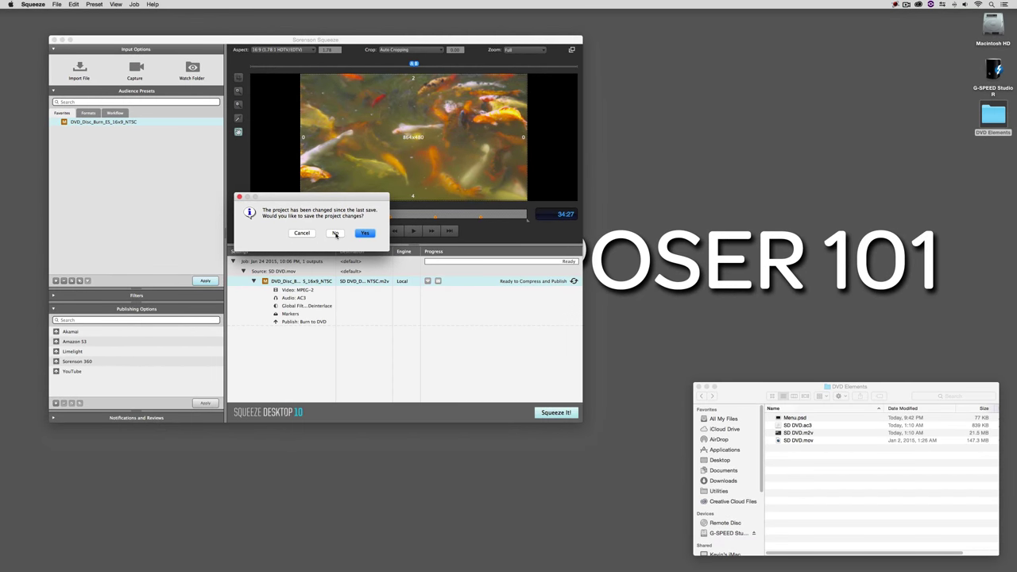
pyautogui.click(336, 234)
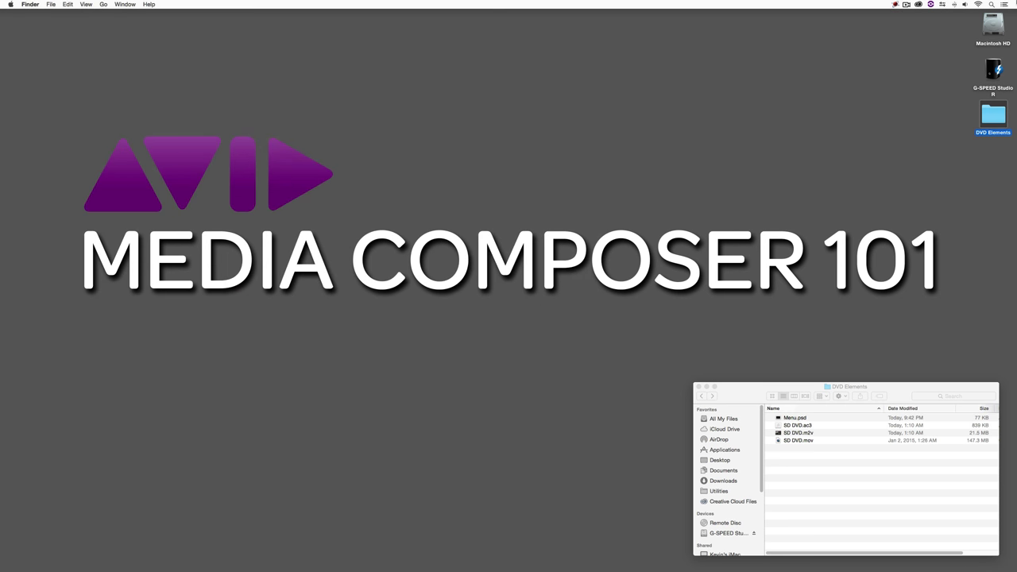
pyautogui.click(697, 385)
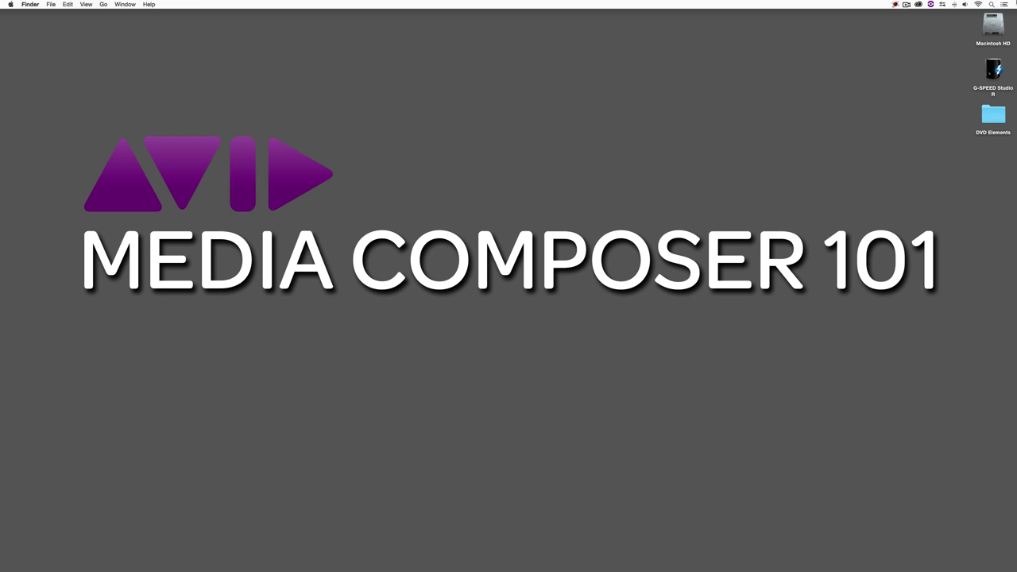
# Switch to Toast 11 Titanium, start a DVD-Video project and look at the Data and Audio project types.
pyautogui.press('super+Tab')
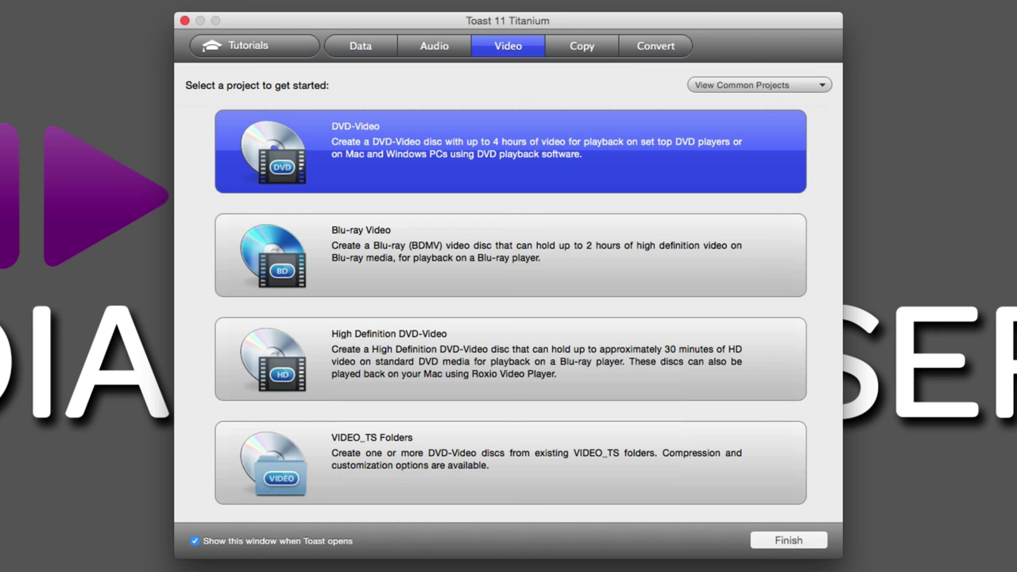
pyautogui.click(431, 151)
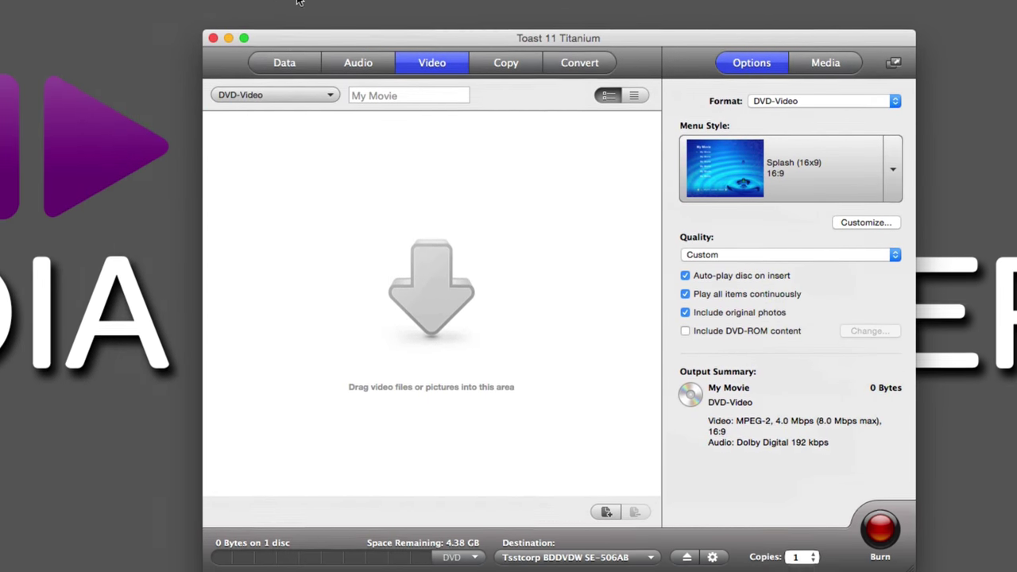
pyautogui.click(283, 63)
pyautogui.click(353, 63)
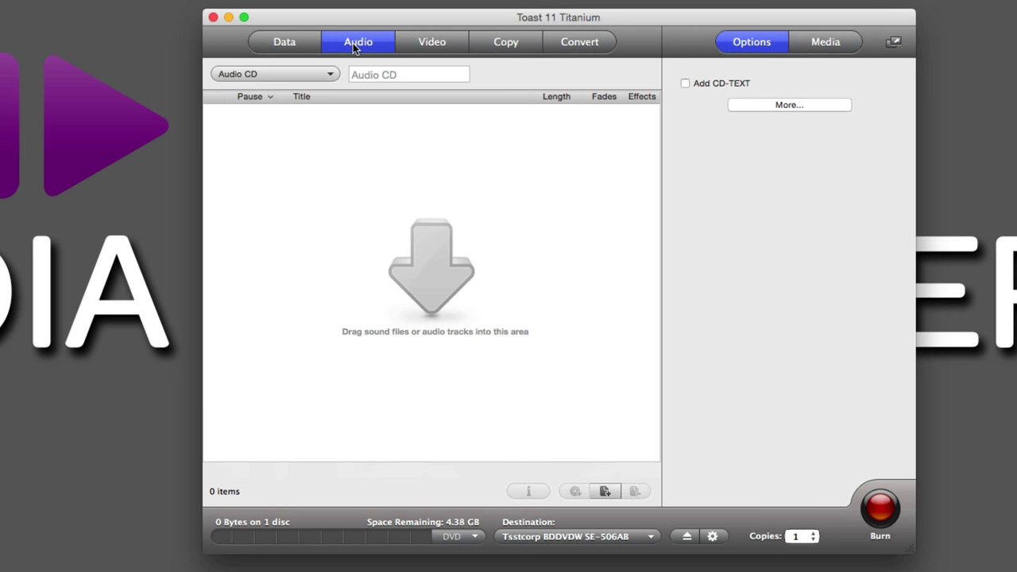
# Return to the DVD-Video project and add SD DVD.mov from the DVD Elements folder to it.
pyautogui.click(414, 42)
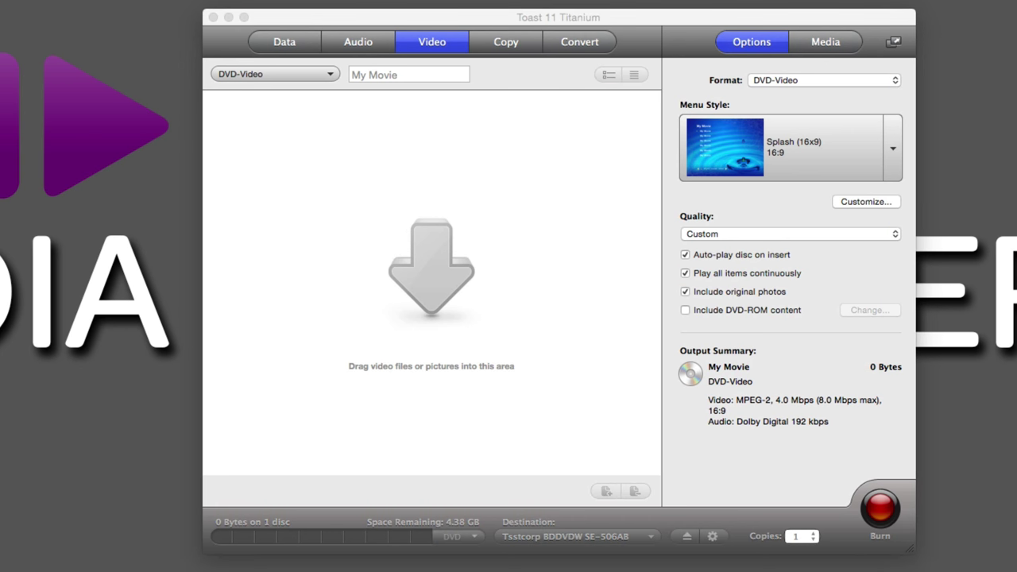
pyautogui.moveTo(995, 540); pyautogui.dragTo(995, 481)
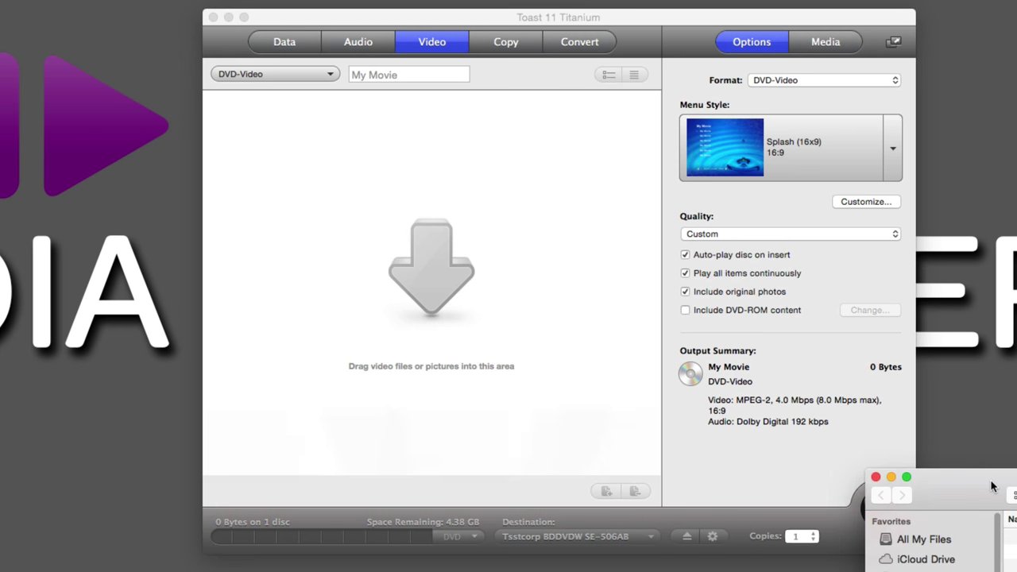
pyautogui.moveTo(818, 417); pyautogui.dragTo(349, 205)
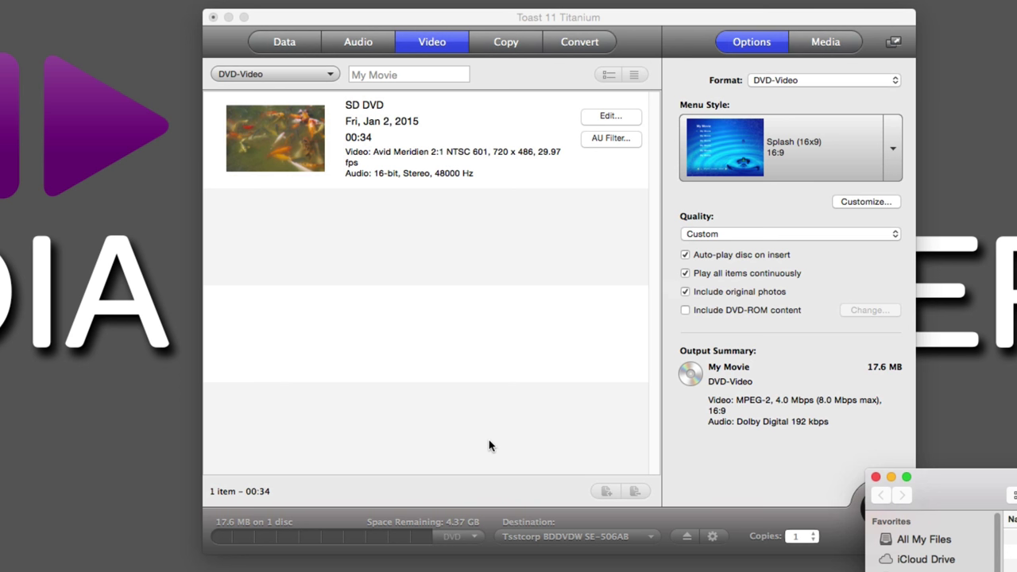
# Review the DVD project's custom encoding, disc and menu settings, keeping the Custom quality option.
pyautogui.click(710, 232)
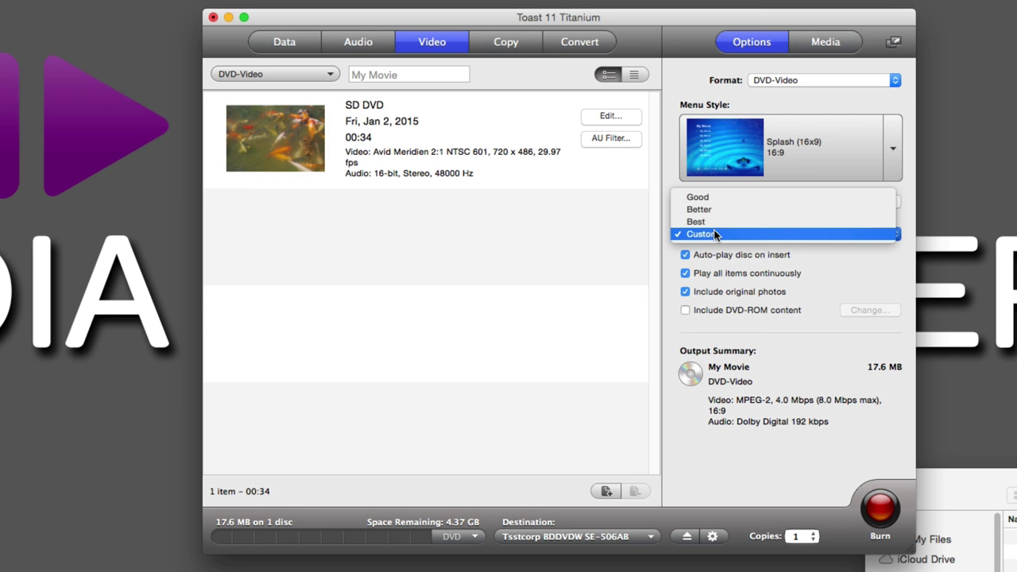
pyautogui.click(715, 234)
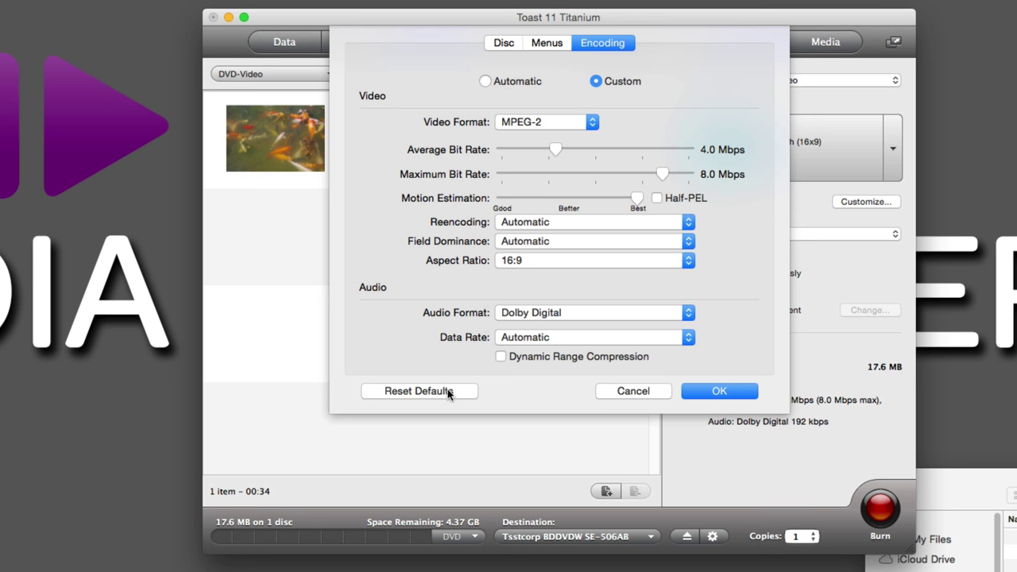
pyautogui.click(505, 44)
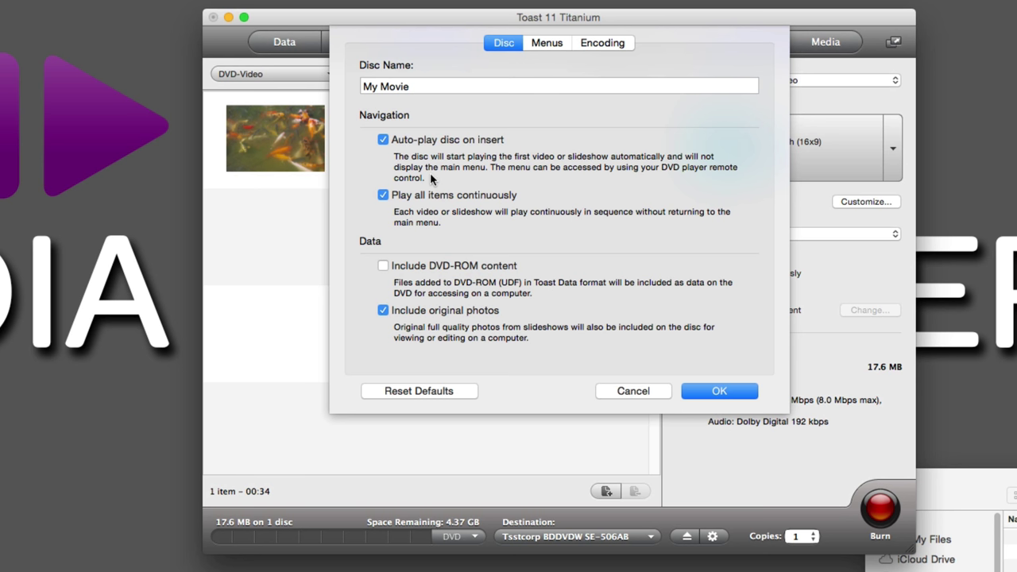
pyautogui.click(546, 46)
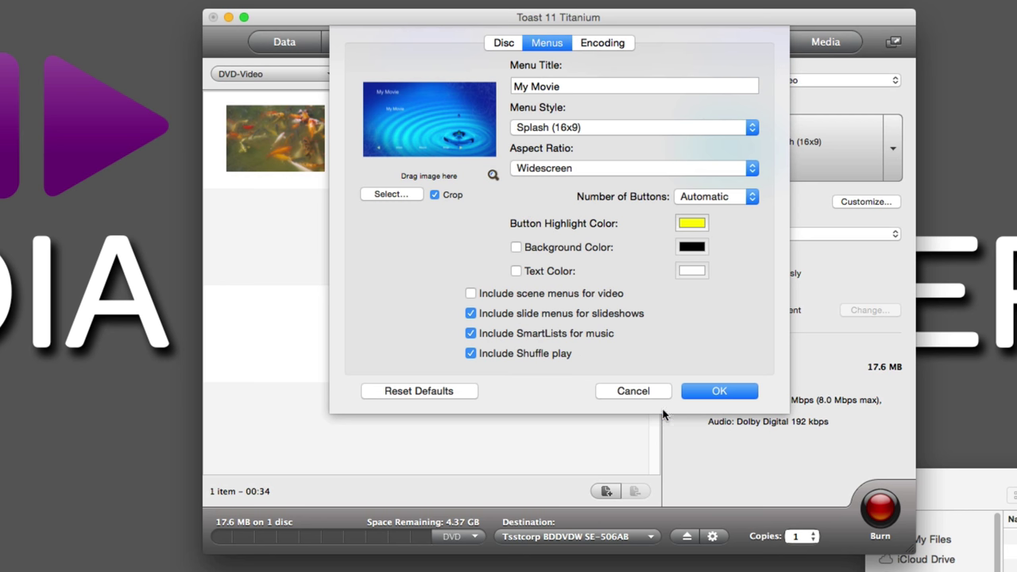
pyautogui.click(715, 392)
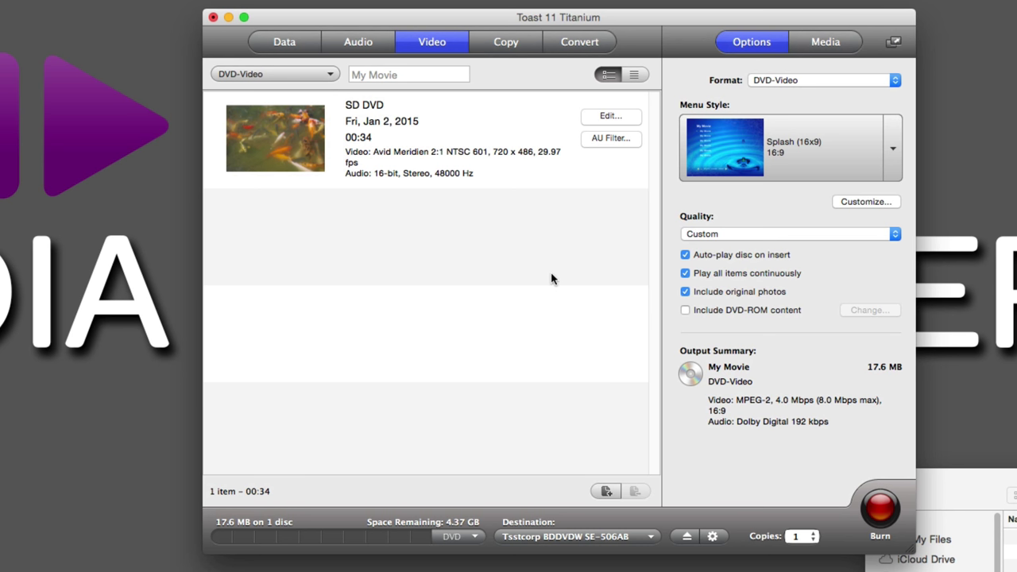
# Quit Toast without saving the My Movie project.
pyautogui.click(880, 510)
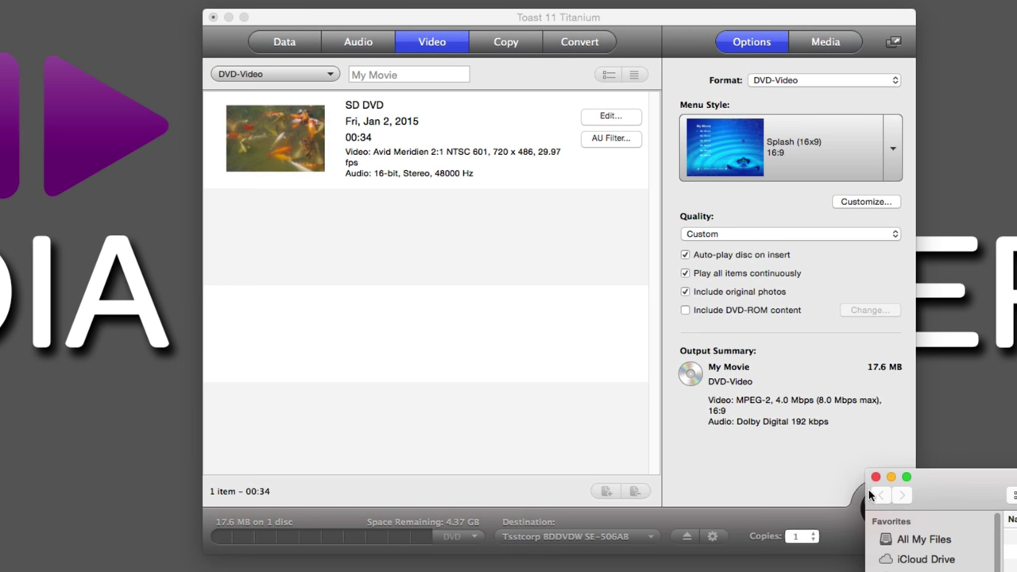
pyautogui.click(771, 455)
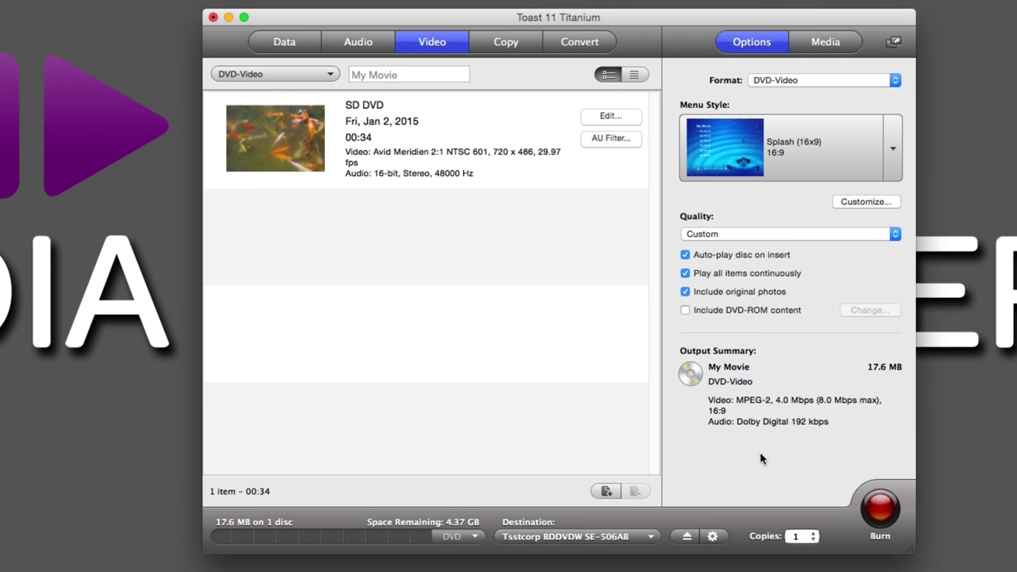
pyautogui.press('super+q')
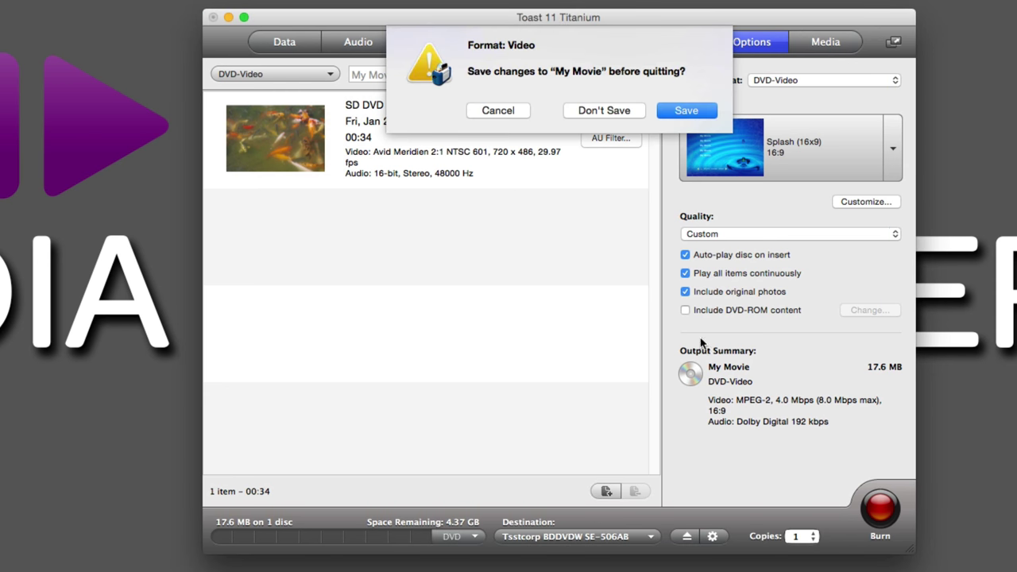
pyautogui.click(605, 109)
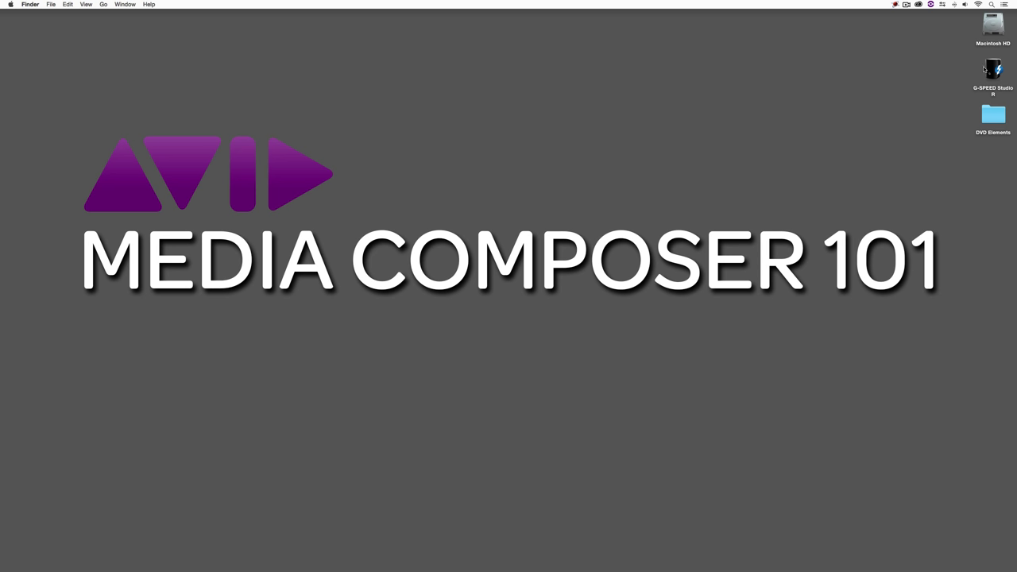
# Open Menu.psd from the DVD Elements folder in Adobe Photoshop CC 2014.
pyautogui.doubleClick(993, 114)
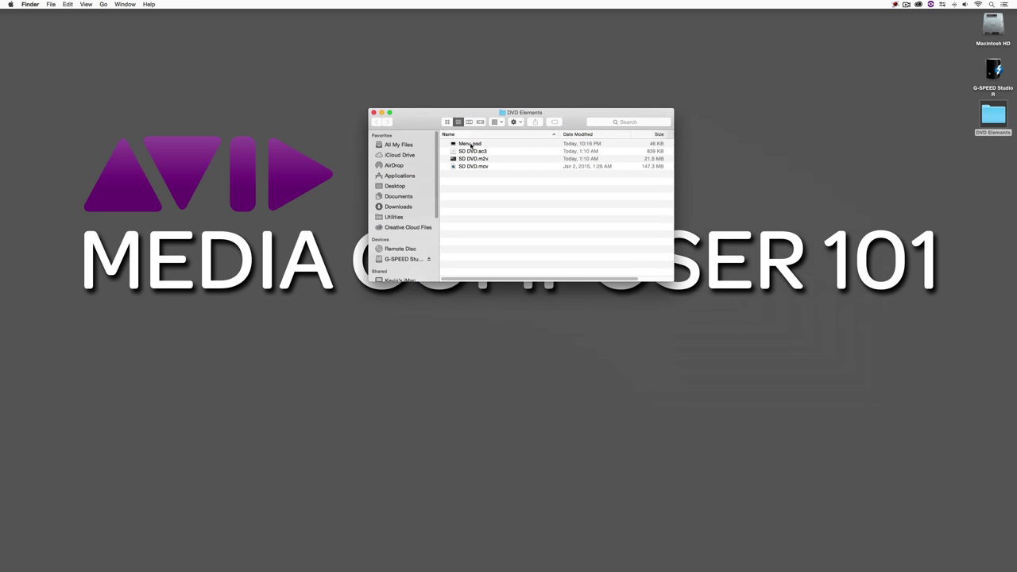
pyautogui.rightClick(472, 145)
pyautogui.moveTo(524, 155)
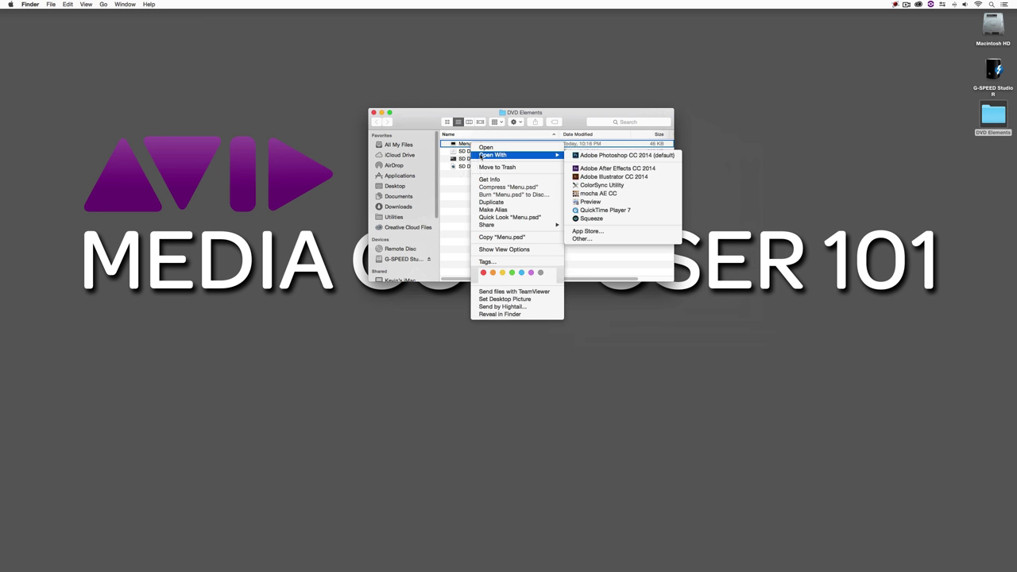
pyautogui.click(606, 156)
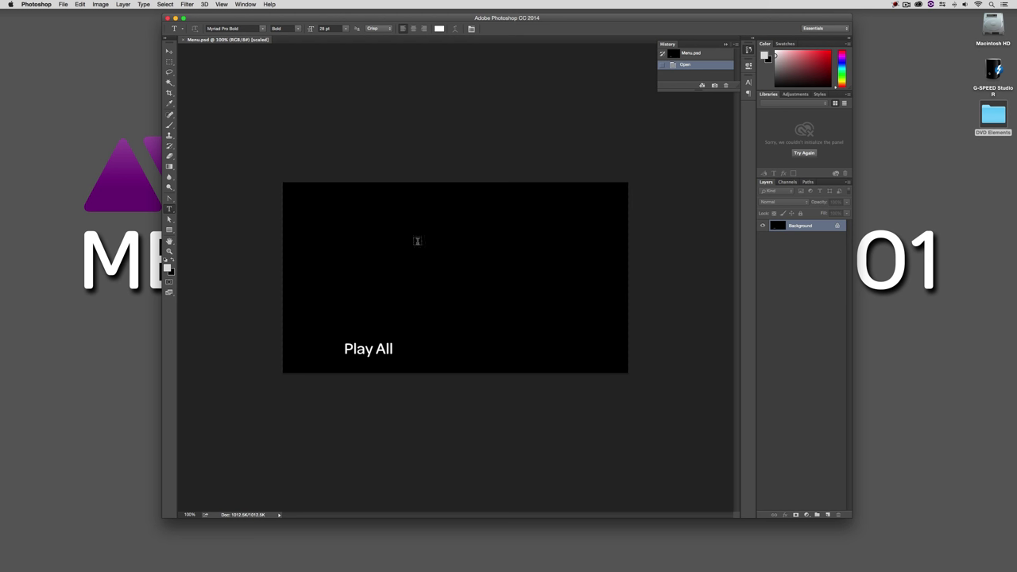
# Create a new layer group named "(+) Play All" above the Background layer.
pyautogui.click(848, 182)
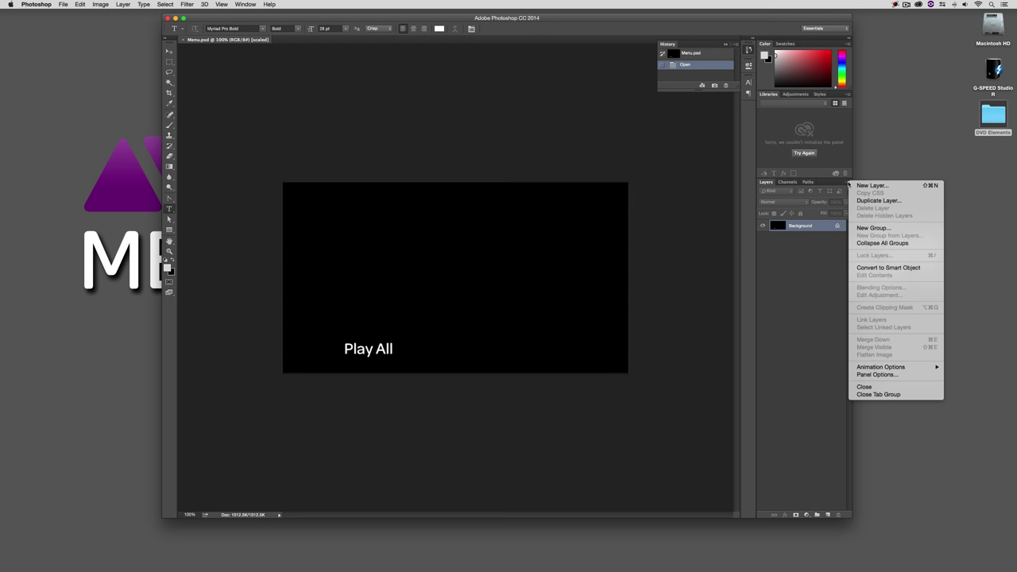
pyautogui.click(871, 228)
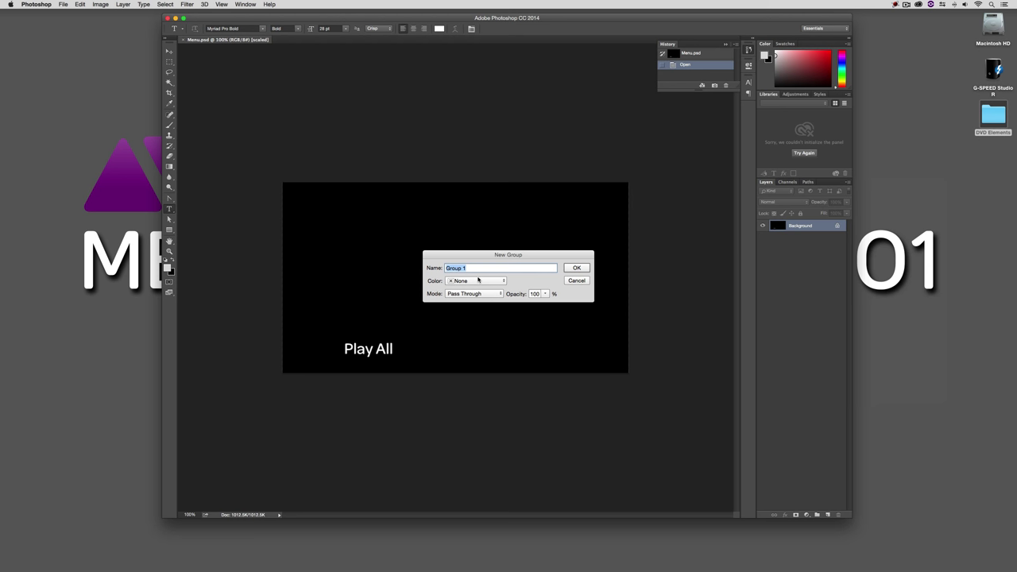
pyautogui.press('BackSpace')
pyautogui.write('(+) Play All')
pyautogui.click(576, 269)
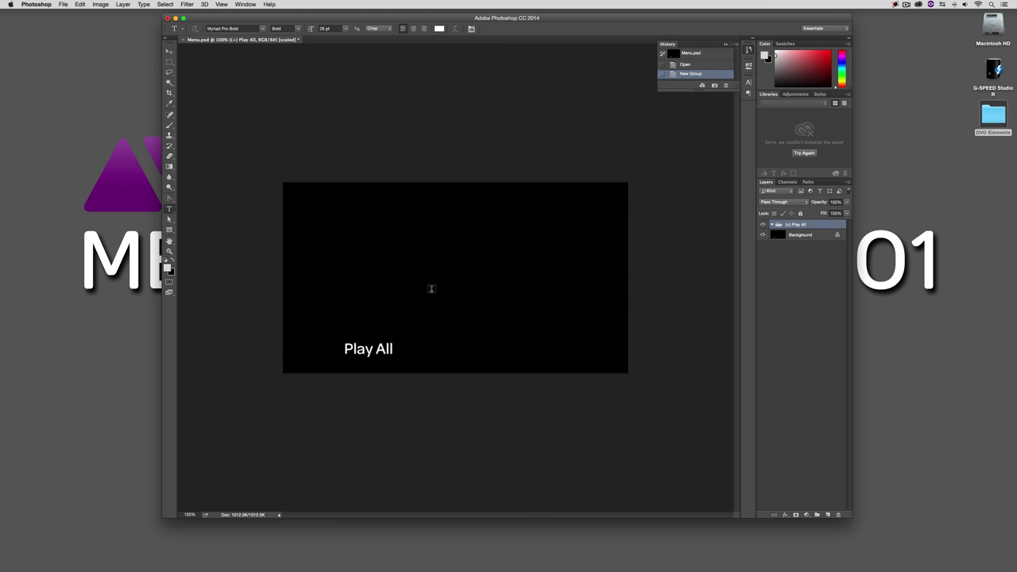
# Try an "X" text layer placed just after the Play All text as a button highlight, and delete that layer again.
pyautogui.scroll(3, 458, 263)
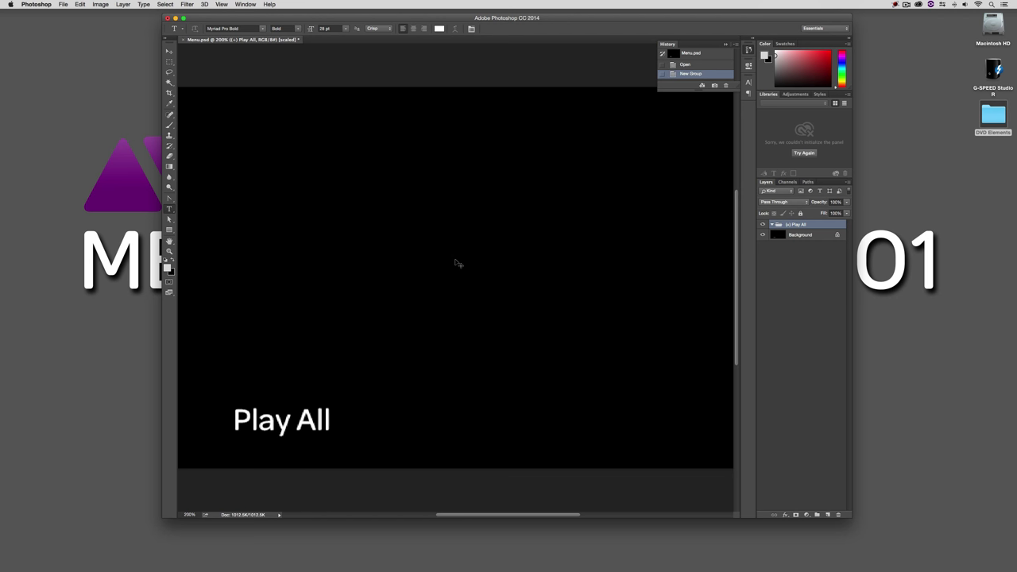
pyautogui.moveTo(375, 346); pyautogui.dragTo(477, 183)
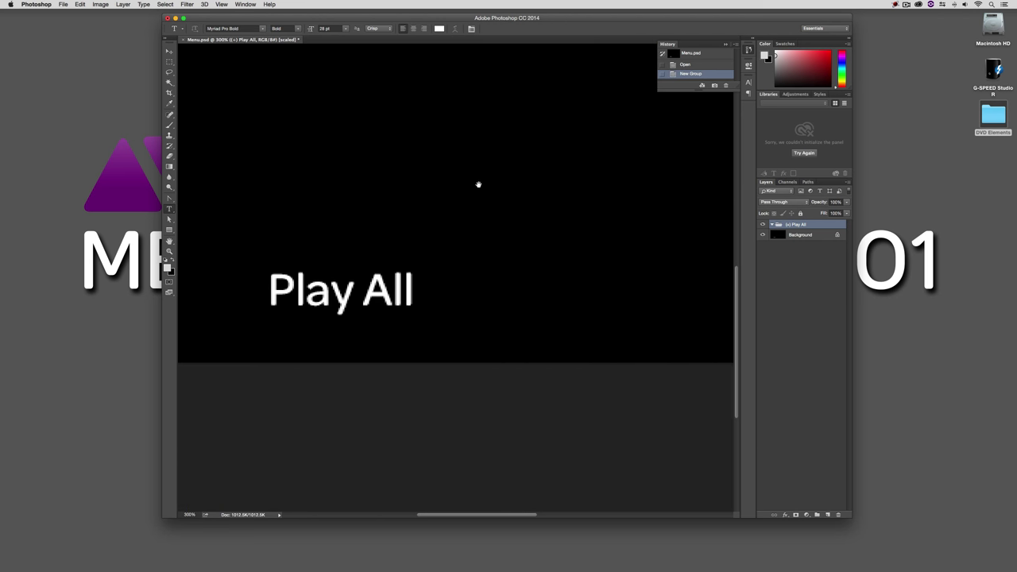
pyautogui.click(481, 228)
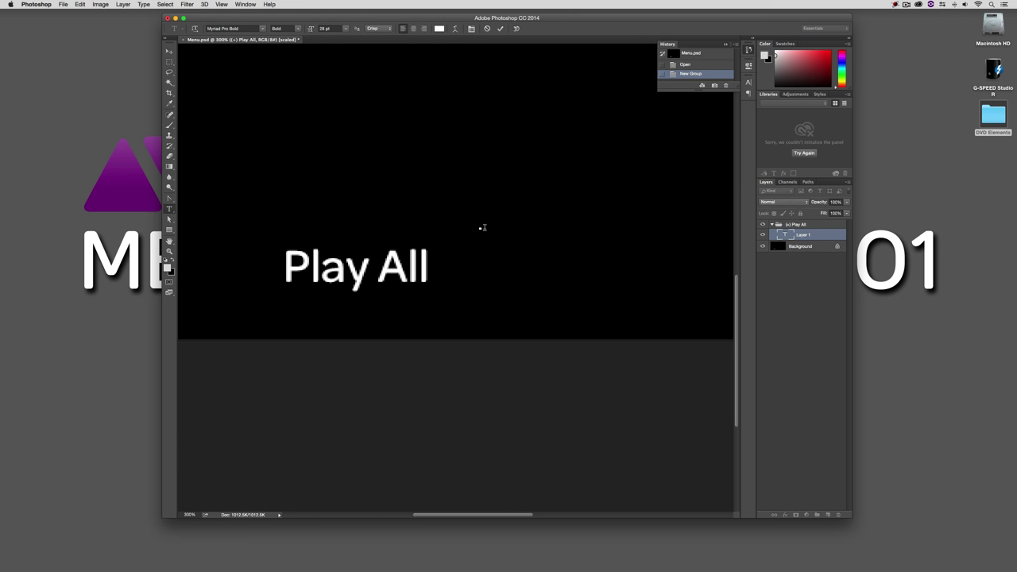
pyautogui.write('X')
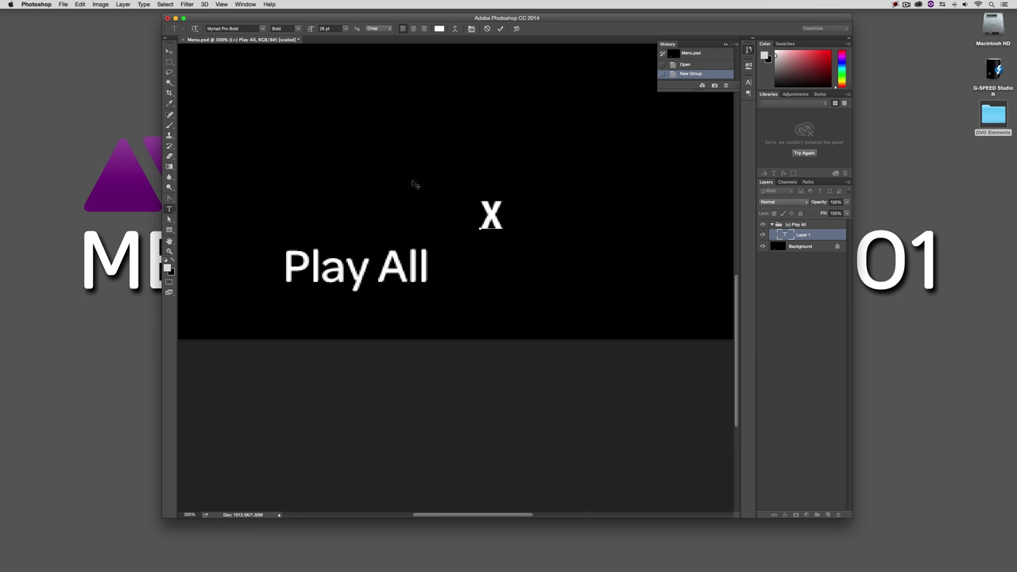
pyautogui.click(168, 51)
pyautogui.moveTo(499, 196); pyautogui.dragTo(456, 251)
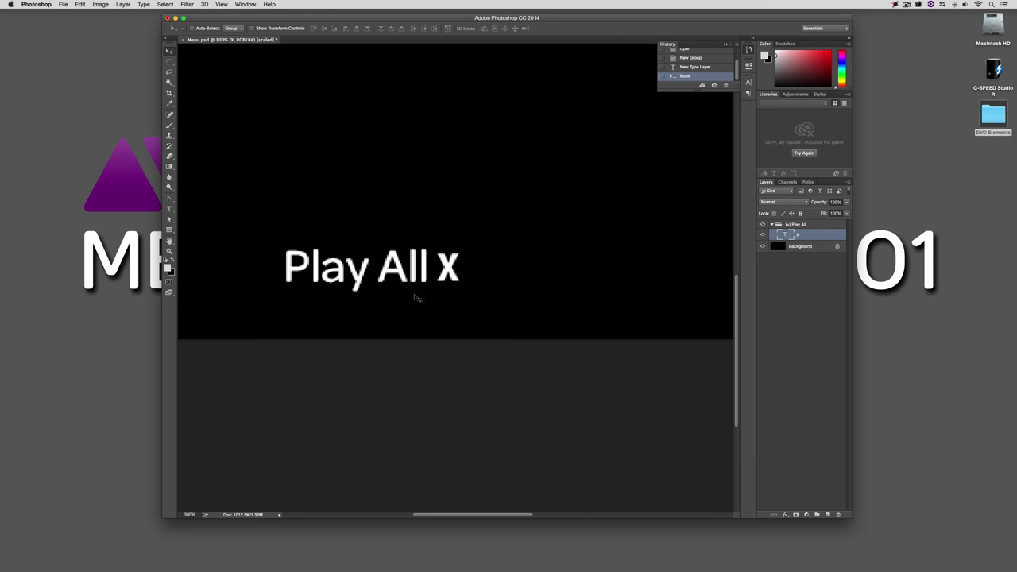
pyautogui.moveTo(788, 237); pyautogui.dragTo(837, 514)
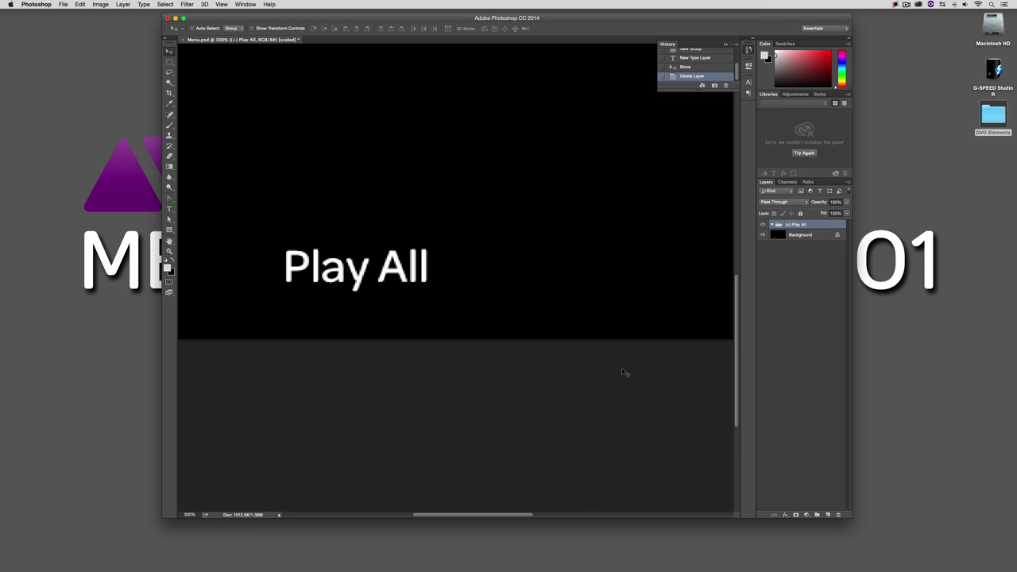
# Add a new layer with default settings inside the (+) Play All group and select the whole canvas.
pyautogui.press('super+shift+n')
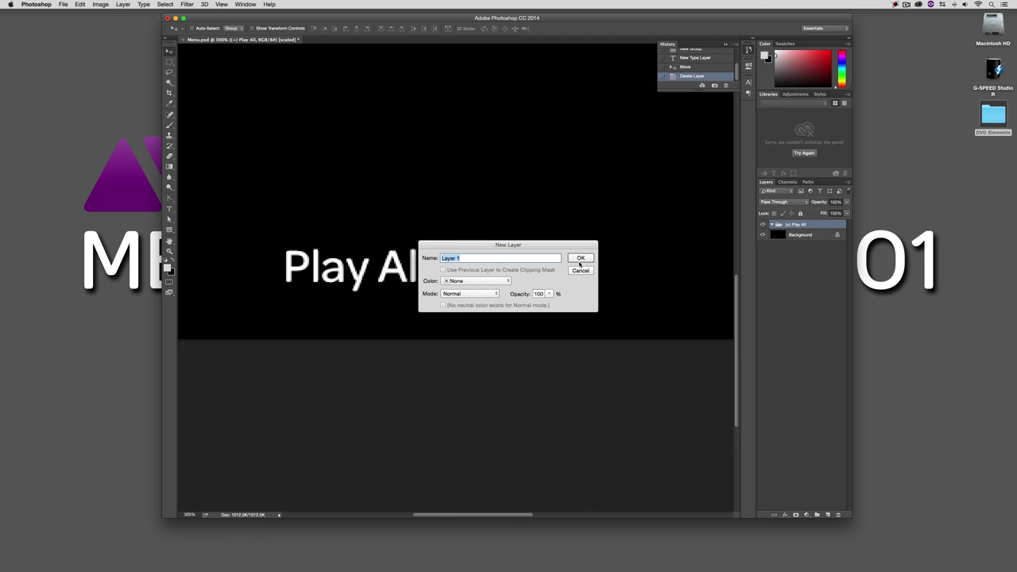
pyautogui.click(582, 260)
pyautogui.press('i')
pyautogui.press('super+a')
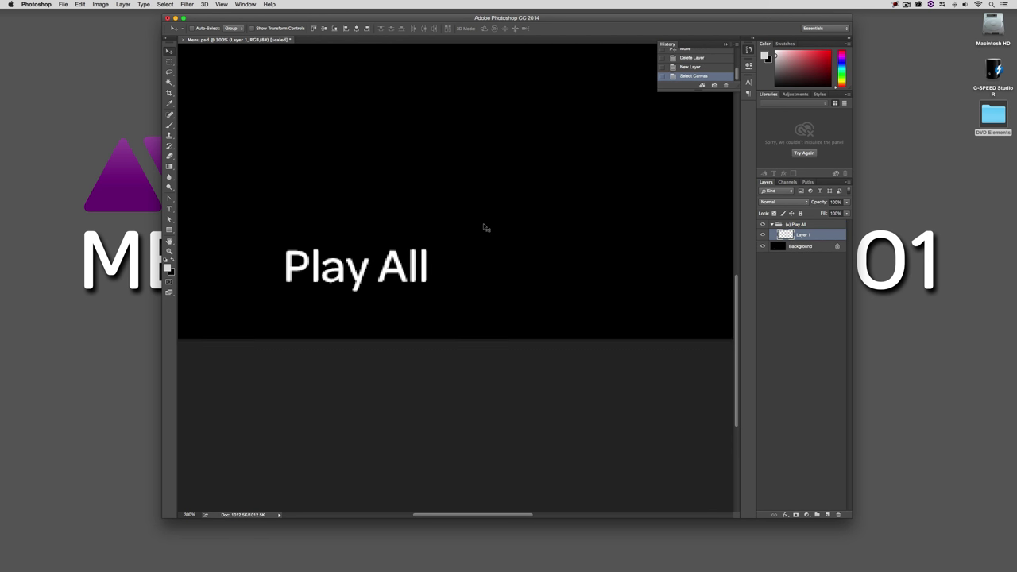
# Fill the new layer inside the (+) Play All group with white at 100% opacity.
pyautogui.hotkey('shift', 'BackSpace')
pyautogui.click(525, 243)
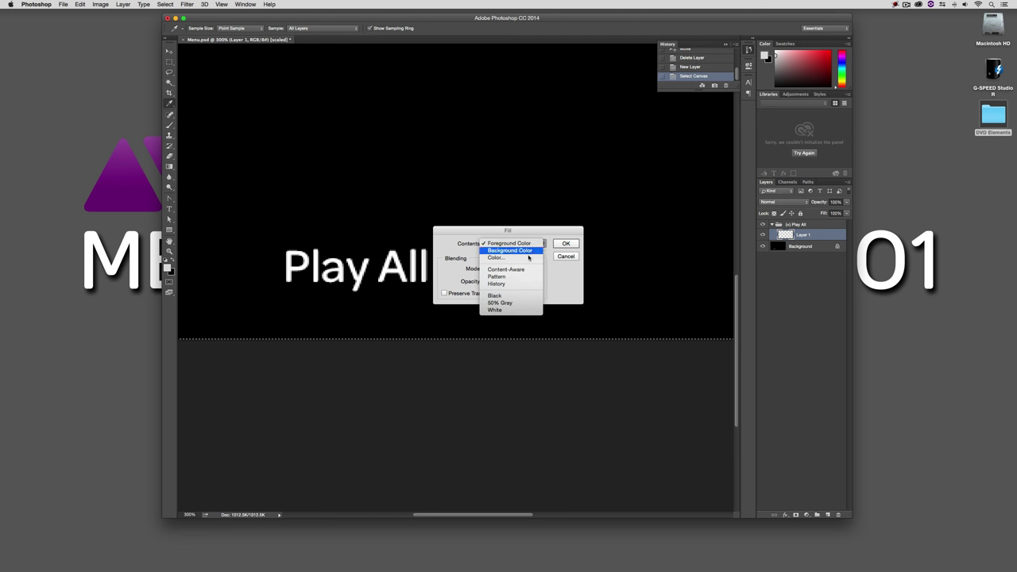
pyautogui.click(508, 296)
pyautogui.click(515, 243)
pyautogui.click(520, 258)
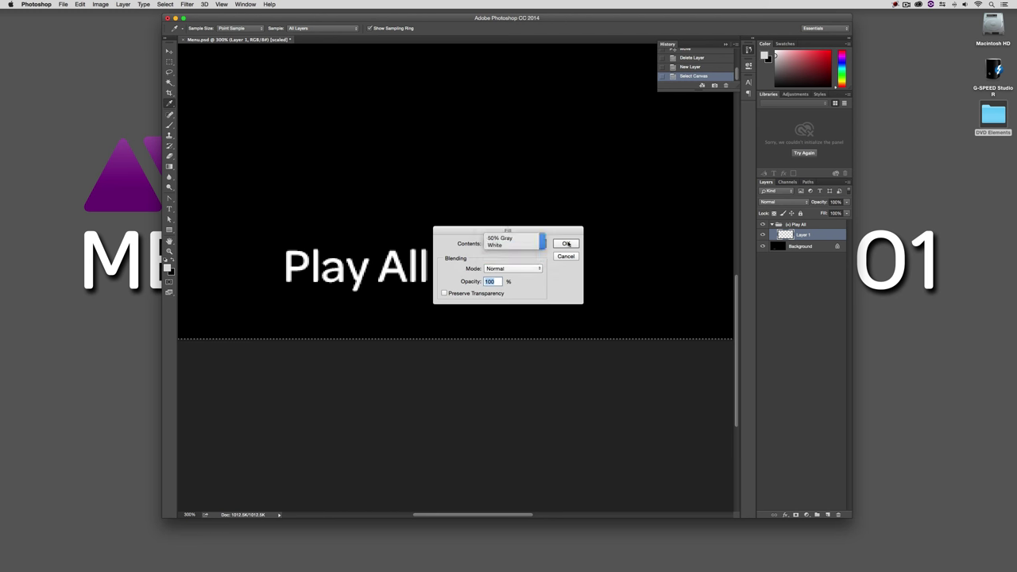
pyautogui.click(566, 243)
pyautogui.press('v')
# Hide the white layer, clear the selection and marquee a thin horizontal strip just beneath the Play All text.
pyautogui.click(763, 234)
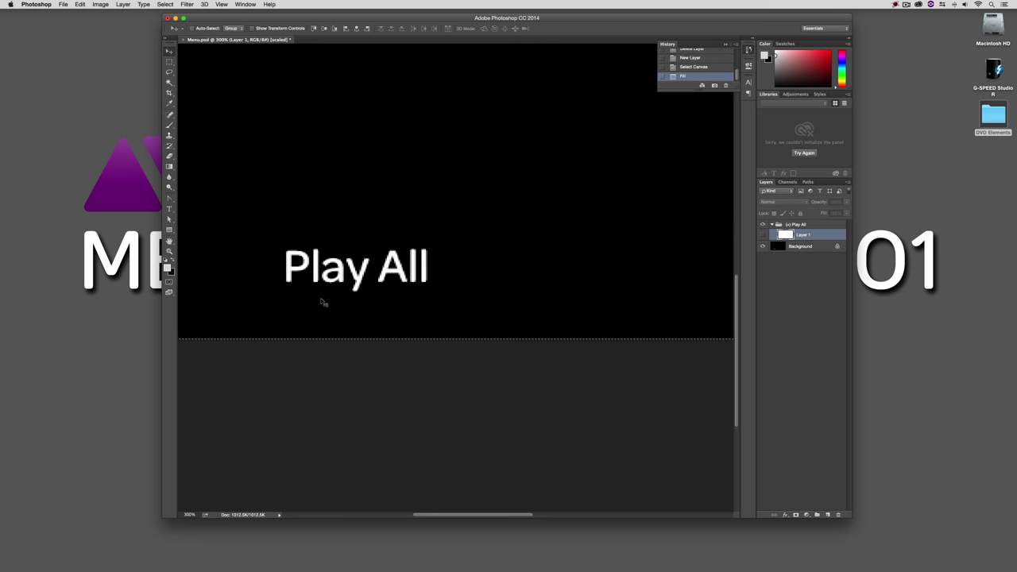
pyautogui.click(169, 61)
pyautogui.press('super+d')
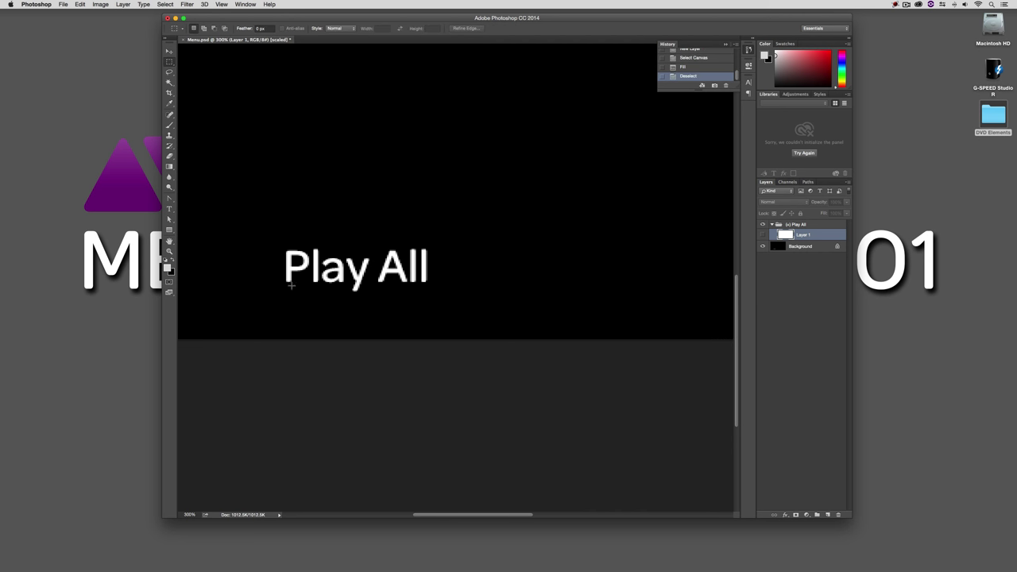
pyautogui.moveTo(278, 286); pyautogui.dragTo(442, 288)
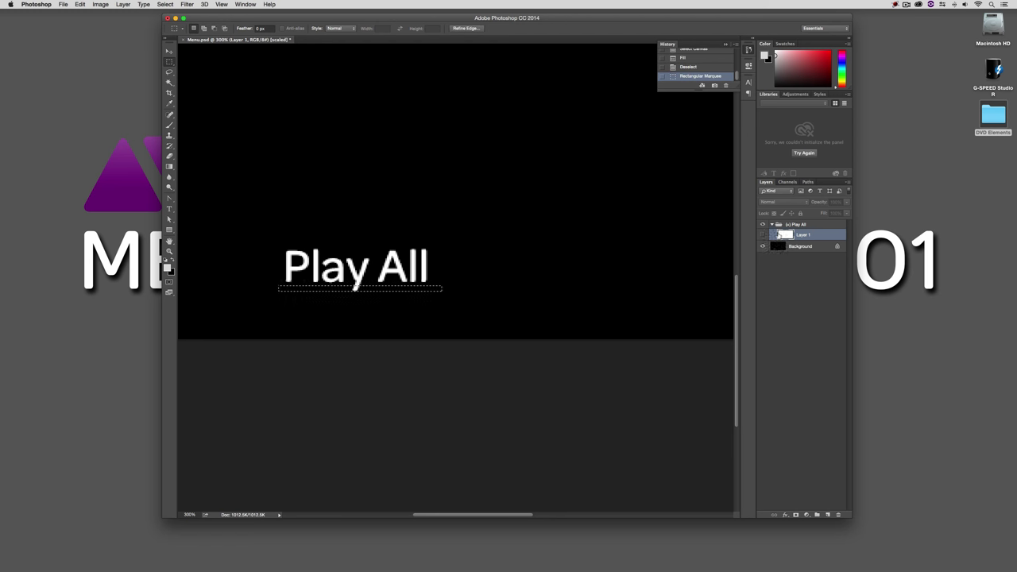
# Invert the strip selection and clear the surrounding white on the visible layer, leaving an underline bar beneath Play All.
pyautogui.click(764, 235)
pyautogui.click(763, 235)
pyautogui.moveTo(208, 18); pyautogui.dragTo(120, 21)
pyautogui.click(165, 4)
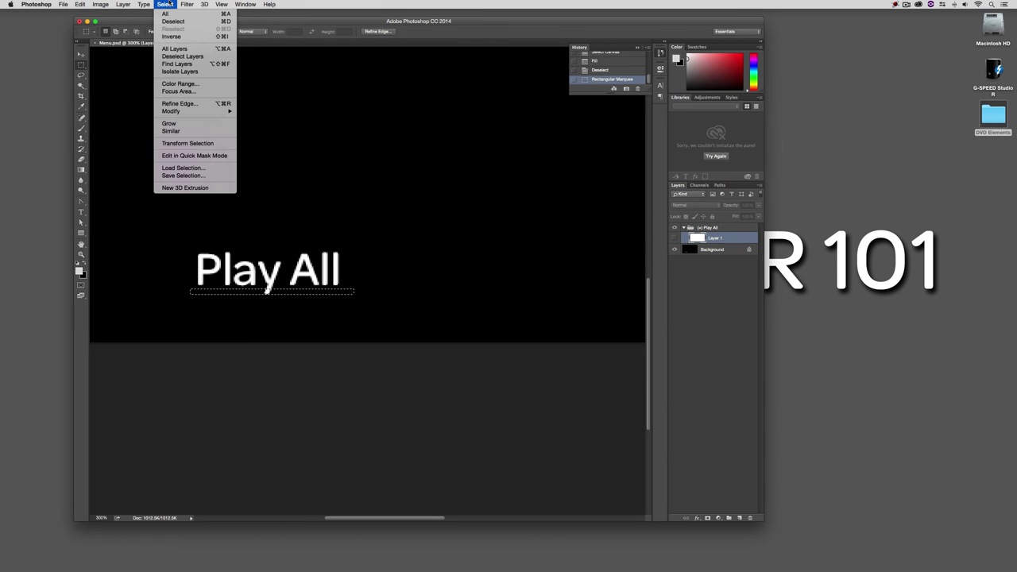
pyautogui.click(190, 37)
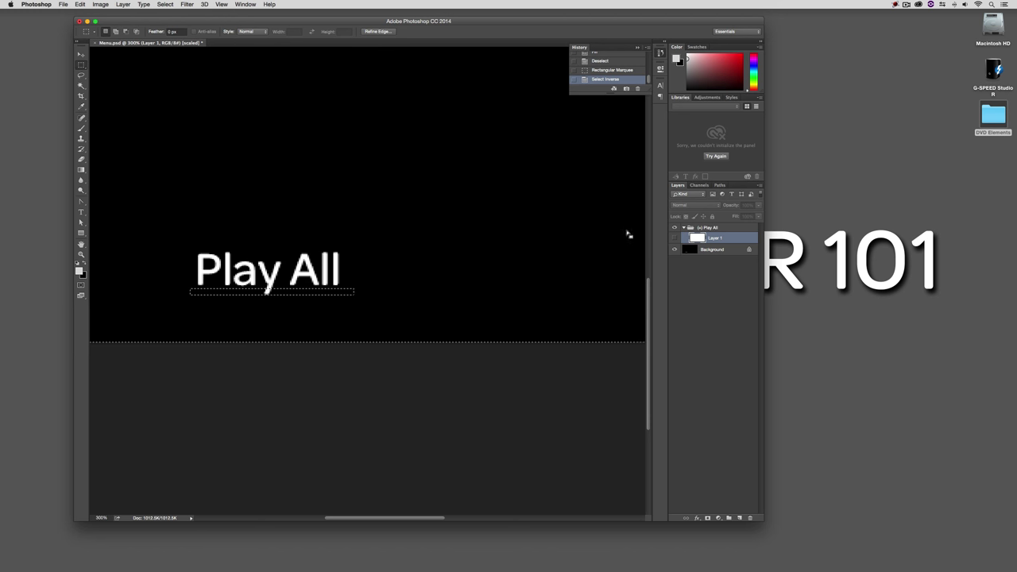
pyautogui.click(674, 238)
pyautogui.press('Delete')
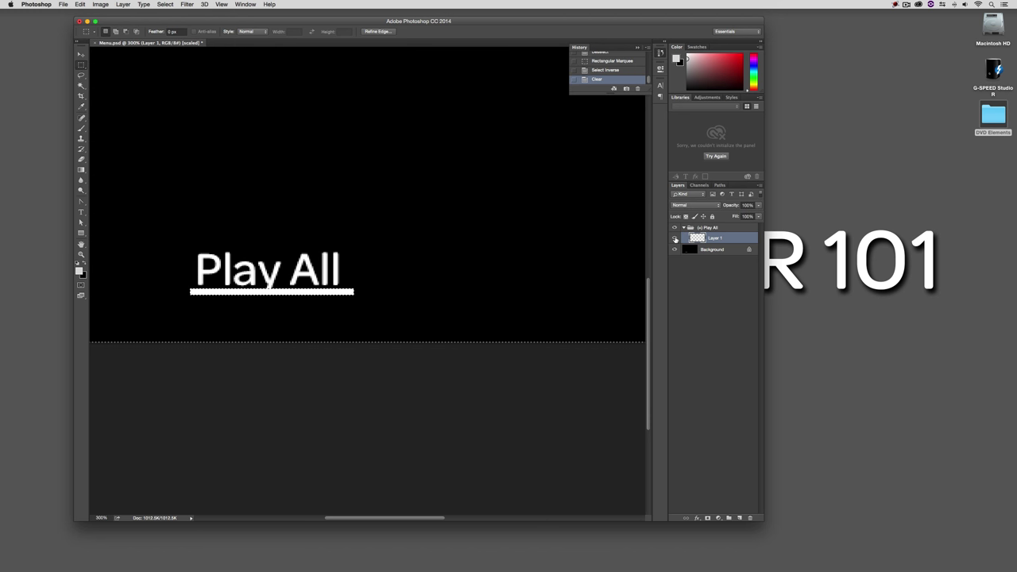
# Deselect and move the white underline bar slightly down so it clears the Play All text.
pyautogui.click(437, 263)
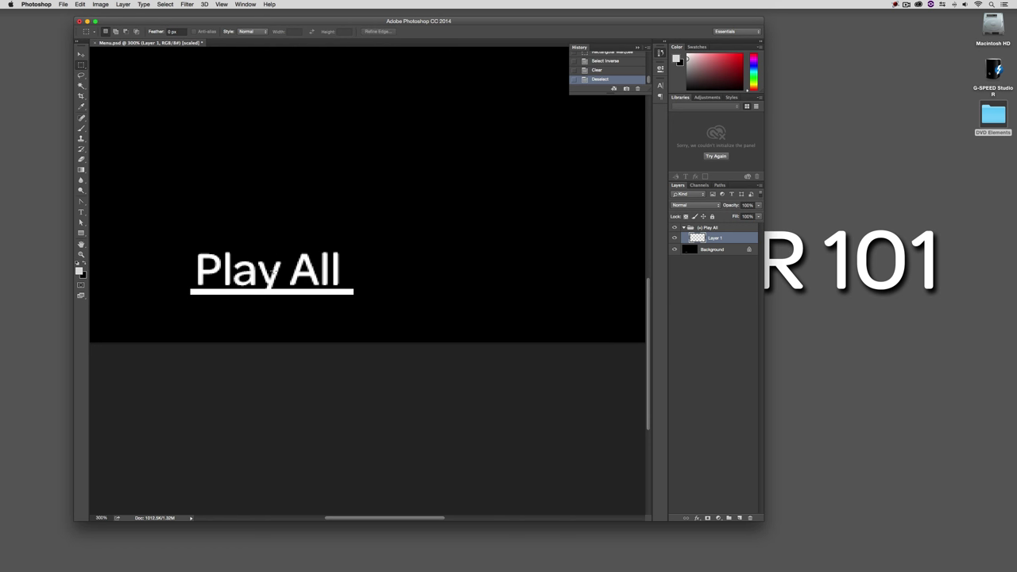
pyautogui.click(80, 54)
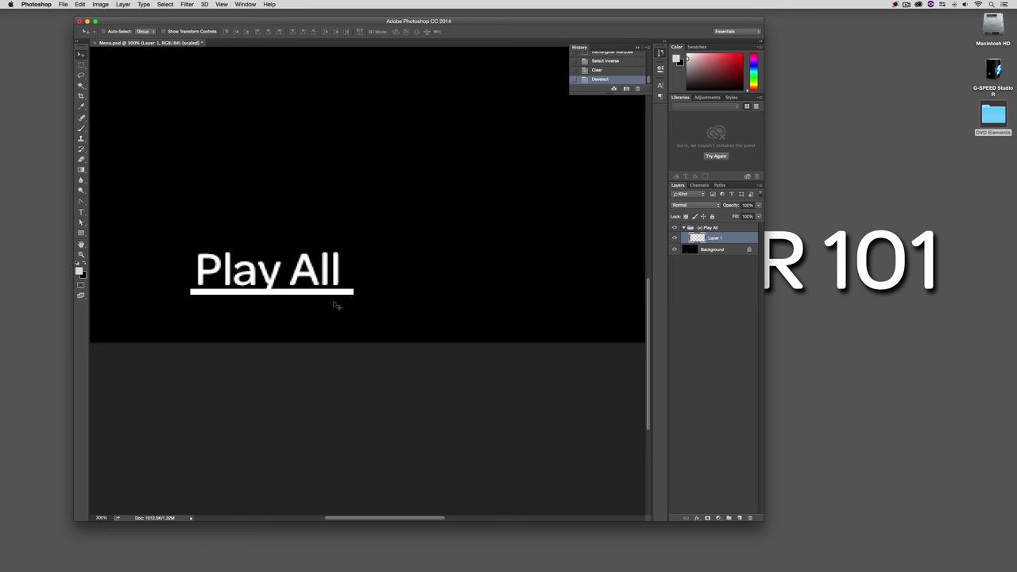
pyautogui.moveTo(335, 305); pyautogui.dragTo(334, 314)
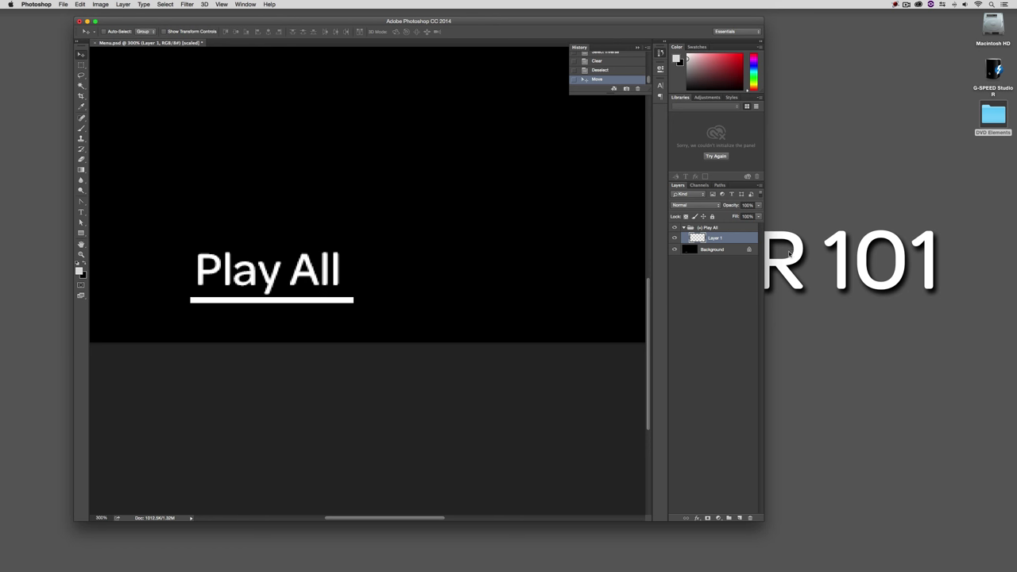
# Rename the underline layer to "(=1) Play All Highlight".
pyautogui.doubleClick(714, 239)
pyautogui.press('BackSpace')
pyautogui.write('U')
pyautogui.write('=1) Play All Hi')
pyautogui.write('gh')
pyautogui.write('light')
pyautogui.press('Return')
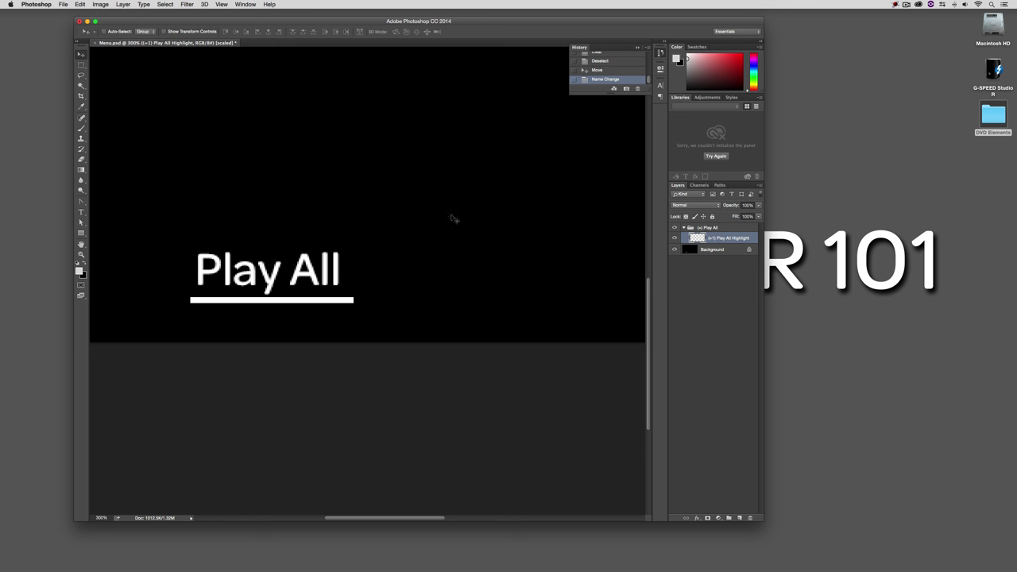
# Hide the highlight layer and save Menu.psd with Maximize Compatibility enabled.
pyautogui.click(674, 239)
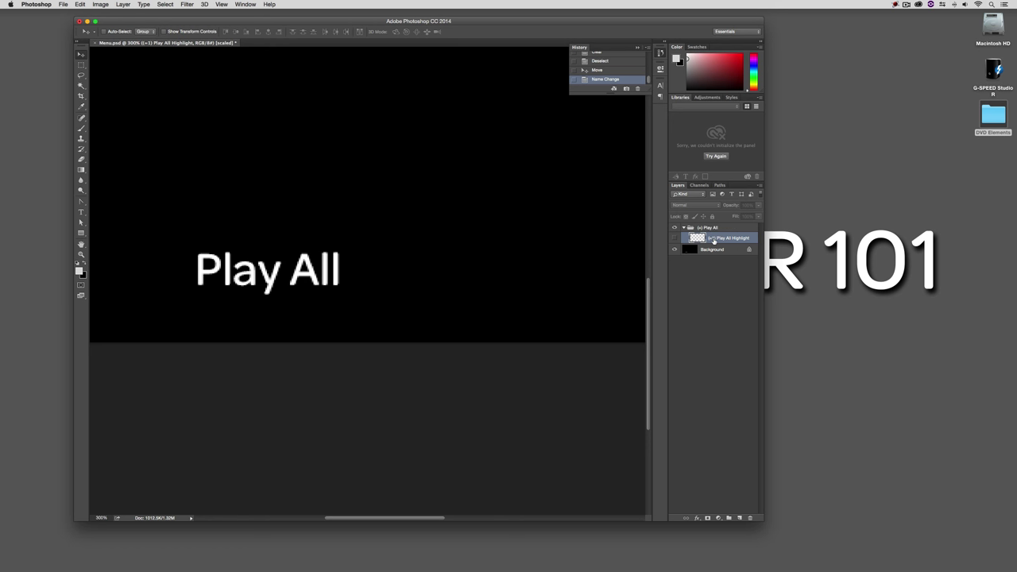
pyautogui.click(271, 298)
pyautogui.press('super+s')
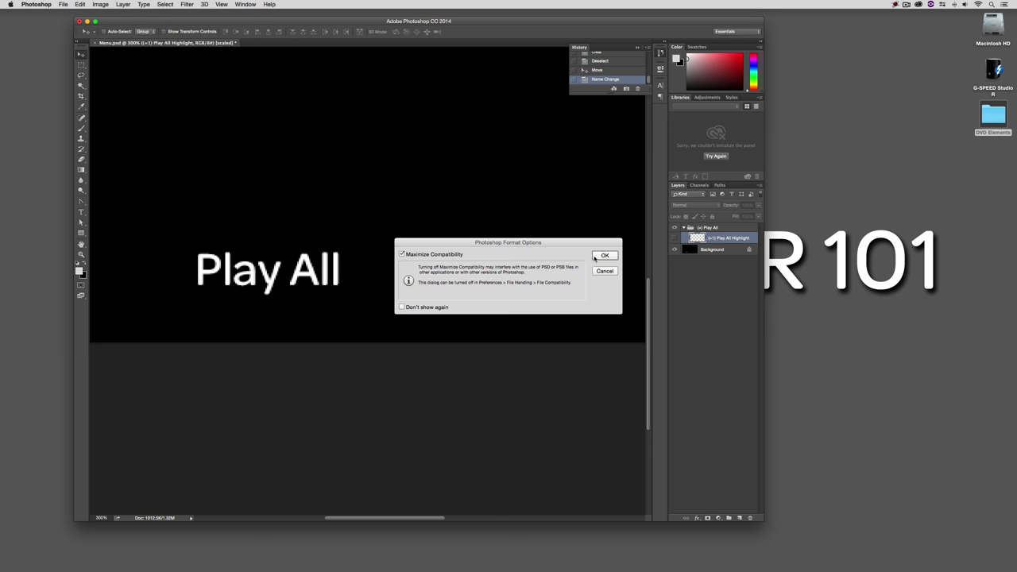
pyautogui.click(596, 258)
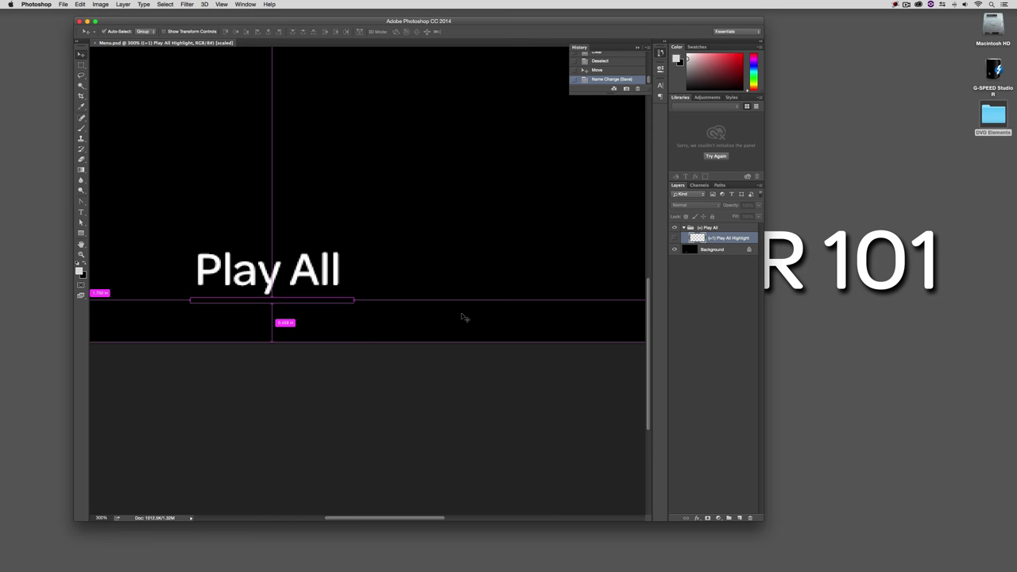
# Quit Photoshop and switch to the open Adobe Encore project.
pyautogui.press('cmd+q')
pyautogui.click(373, 114)
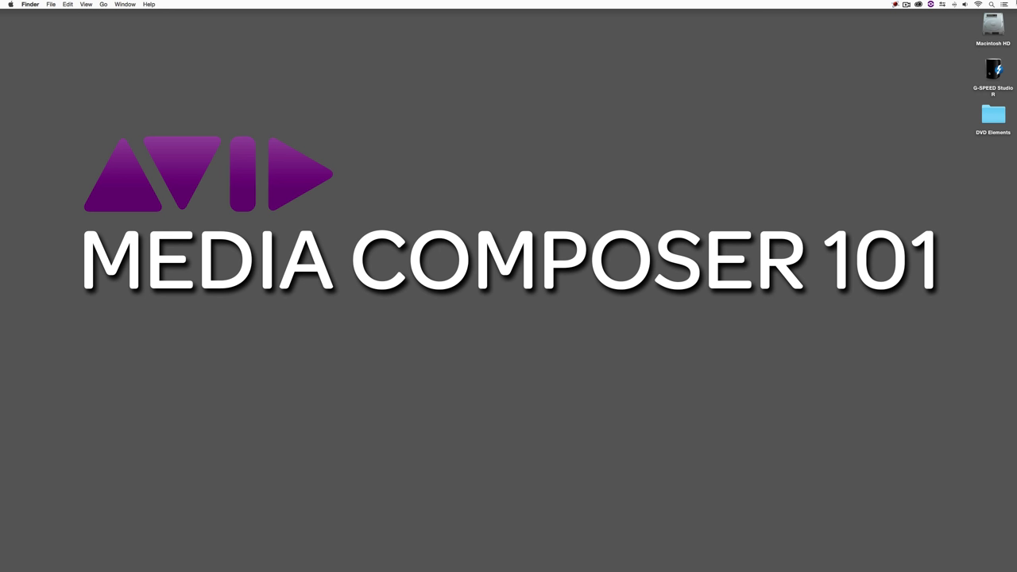
pyautogui.press('super+Tab')
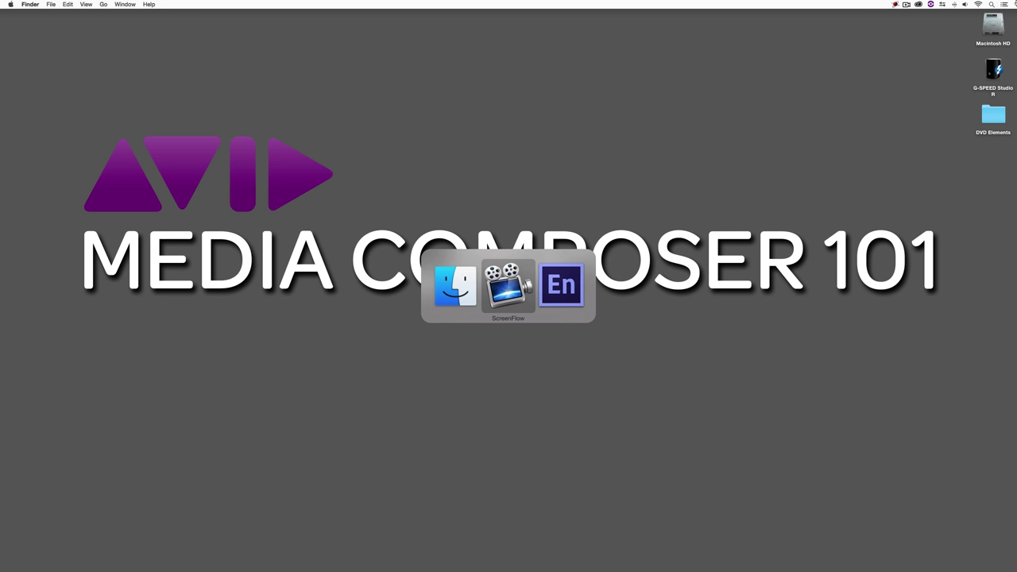
pyautogui.press('super+Tab')
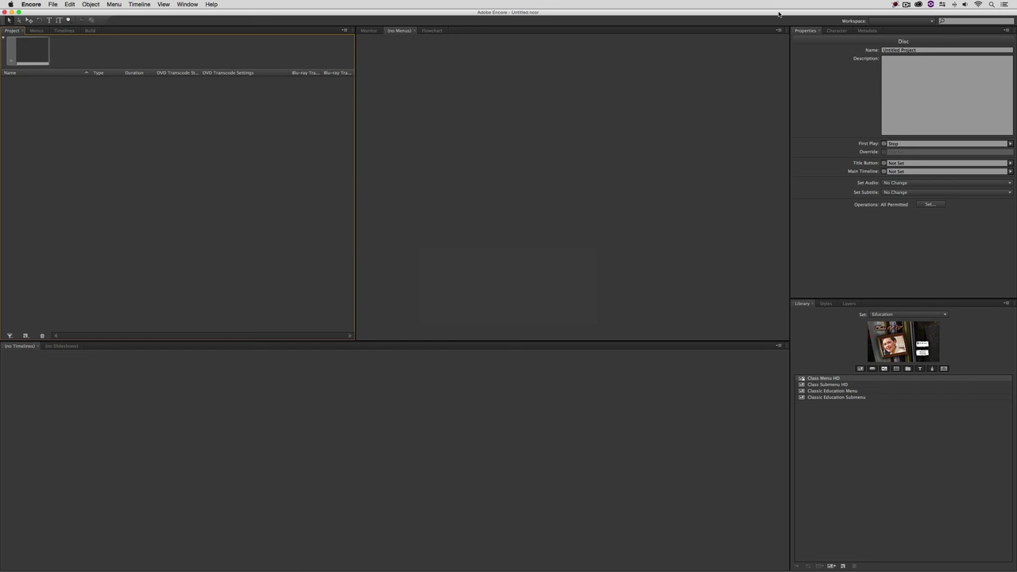
# Check the files in the DVD Elements folder on the desktop, close it and return to the Encore project.
pyautogui.moveTo(777, 13); pyautogui.dragTo(697, 13)
pyautogui.click(992, 117)
pyautogui.doubleClick(993, 118)
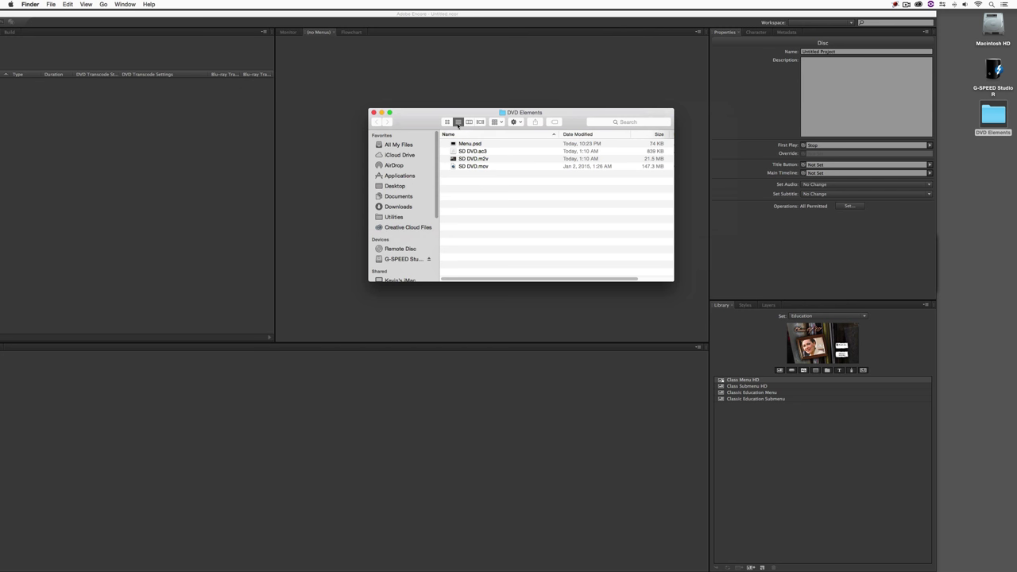
pyautogui.click(373, 112)
pyautogui.moveTo(372, 15); pyautogui.dragTo(452, 12)
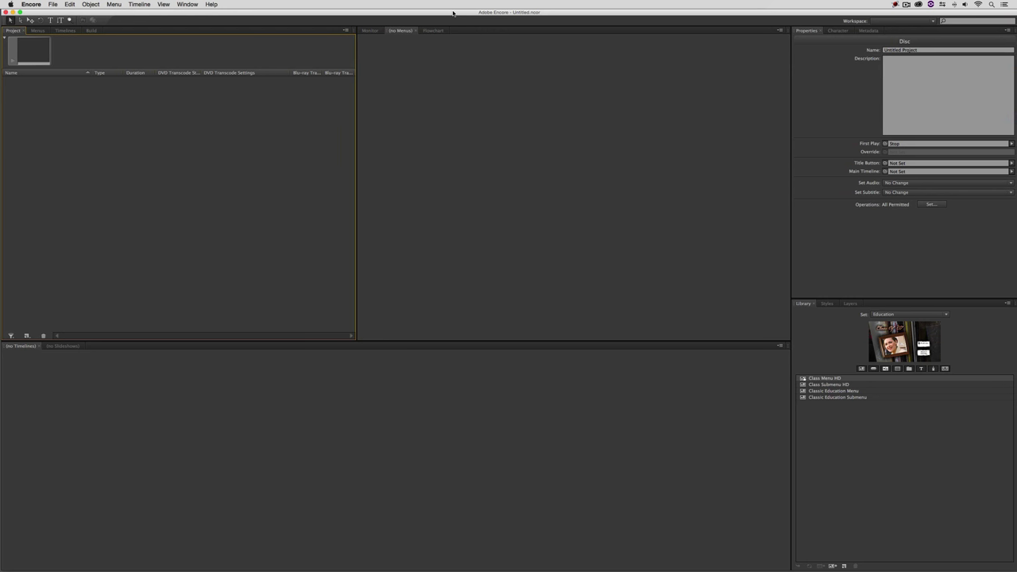
# Import Menu.psd from the DVD Elements folder into the project as a menu.
pyautogui.rightClick(91, 109)
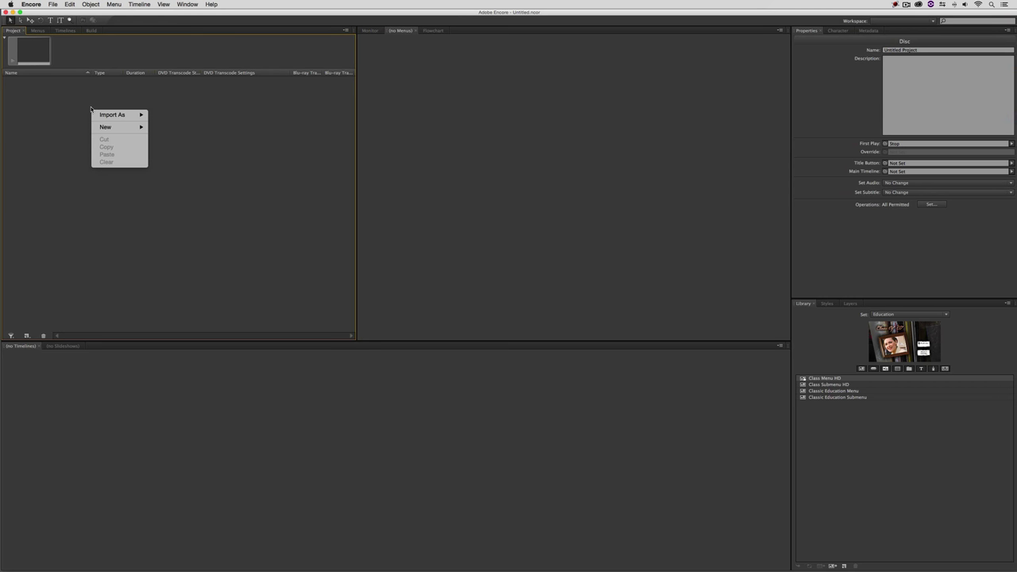
pyautogui.moveTo(95, 117)
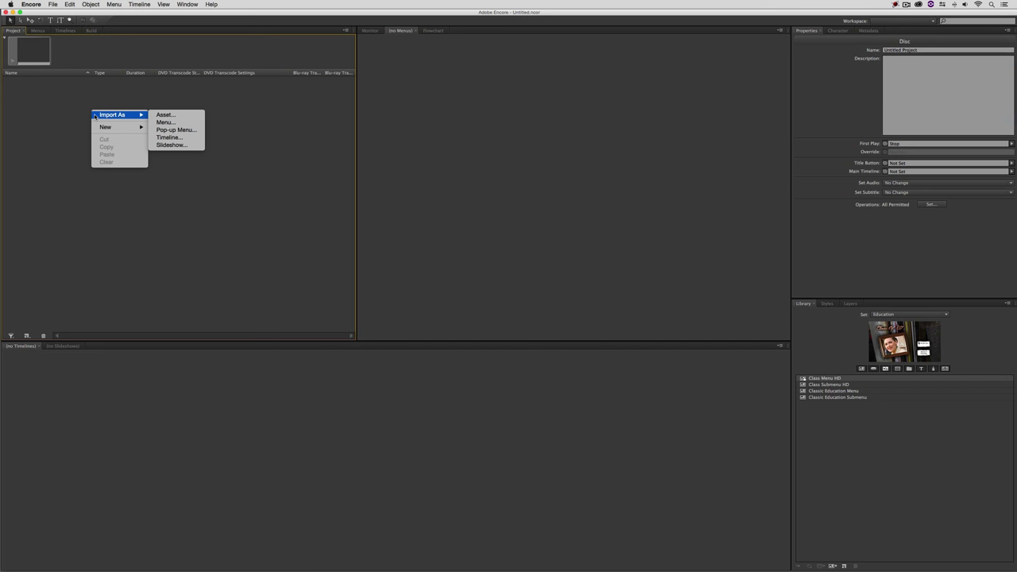
pyautogui.click(179, 122)
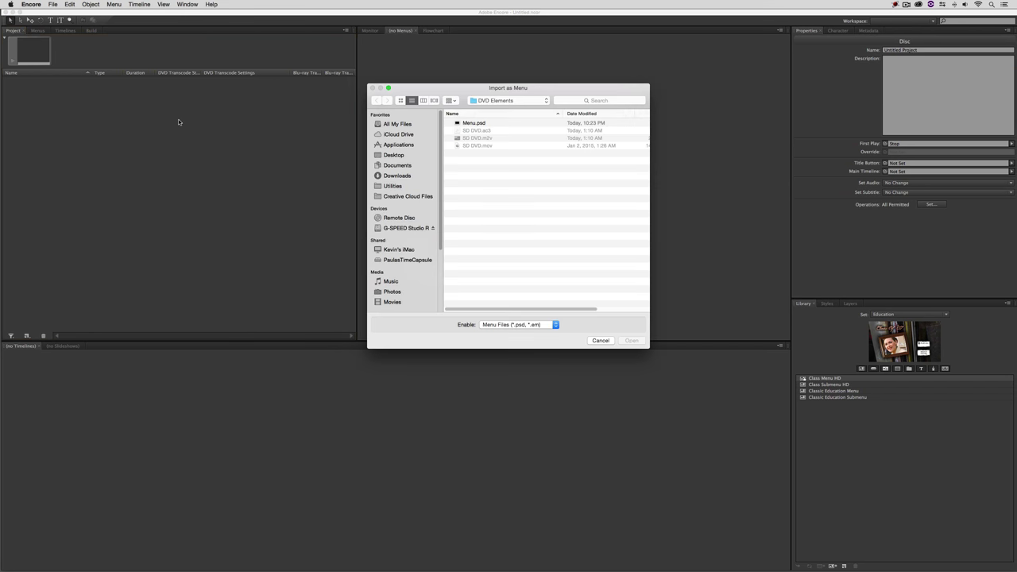
pyautogui.click(475, 124)
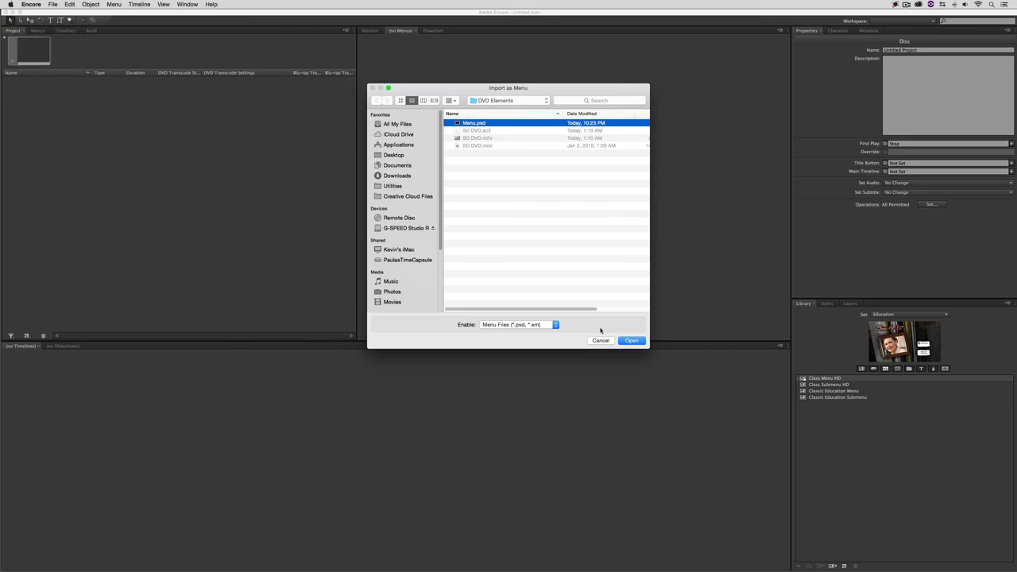
pyautogui.click(627, 341)
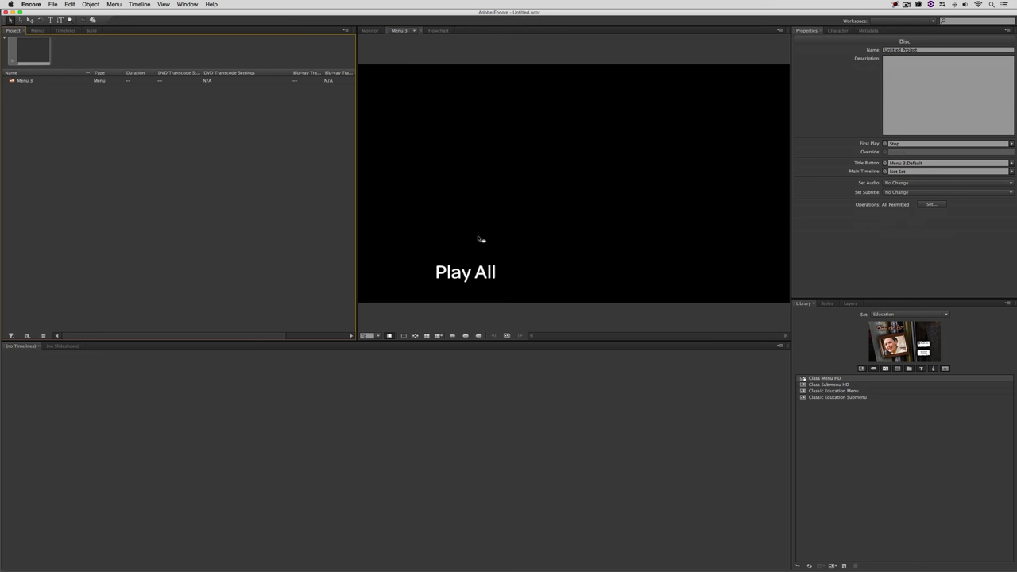
# Examine the properties of the imported menu and its Play All button, and deselect the button.
pyautogui.click(455, 286)
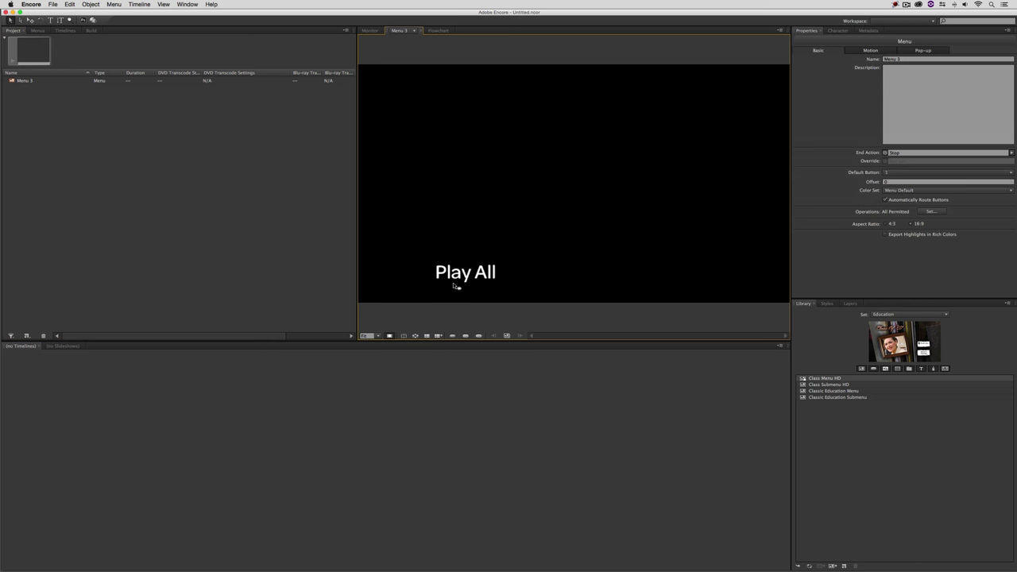
pyautogui.click(454, 286)
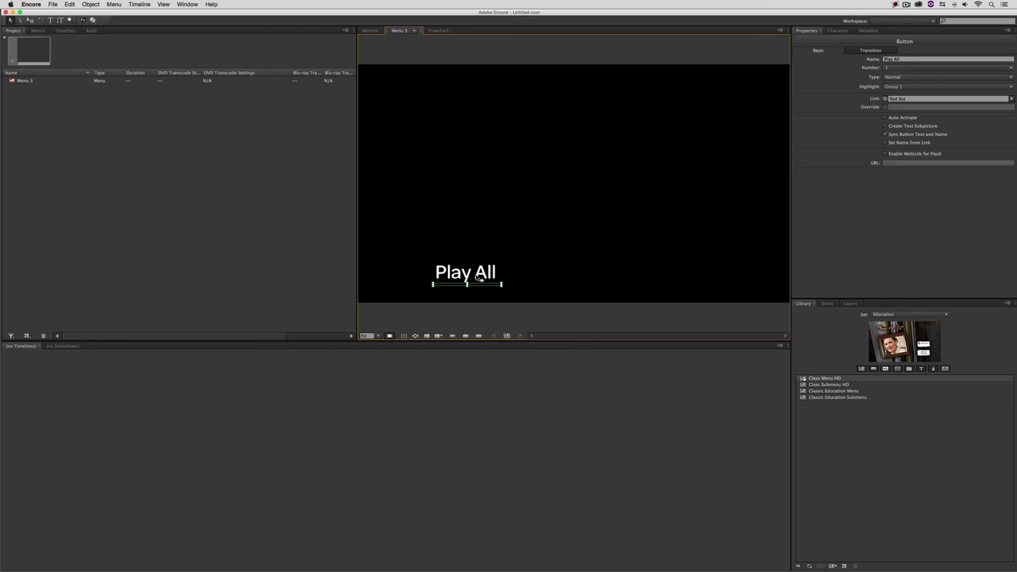
pyautogui.click(488, 242)
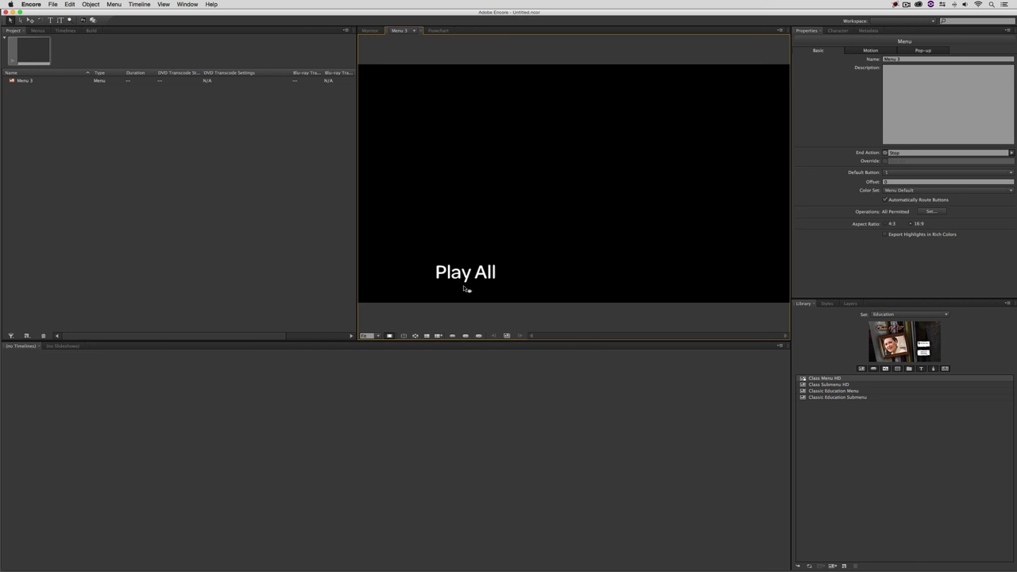
# Preview the project from the imported menu, test the Play All button's highlight and exit the preview.
pyautogui.rightClick(524, 233)
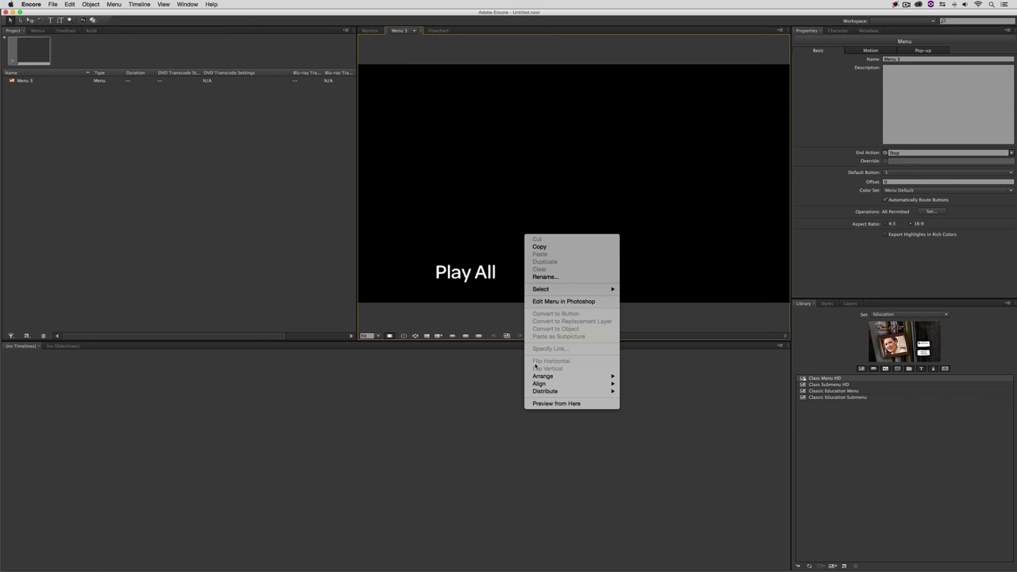
pyautogui.click(536, 403)
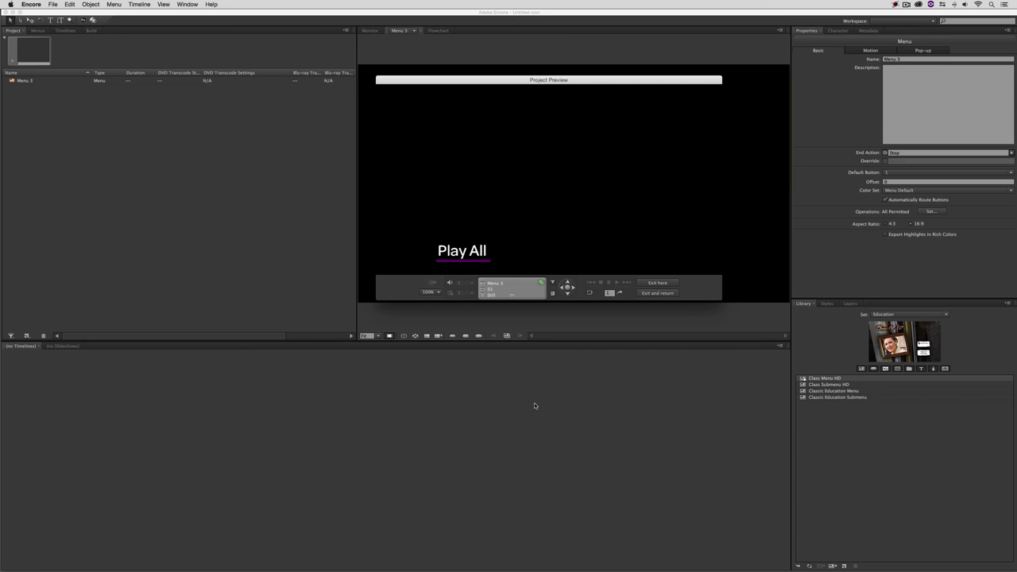
pyautogui.click(476, 263)
pyautogui.click(474, 263)
pyautogui.click(657, 282)
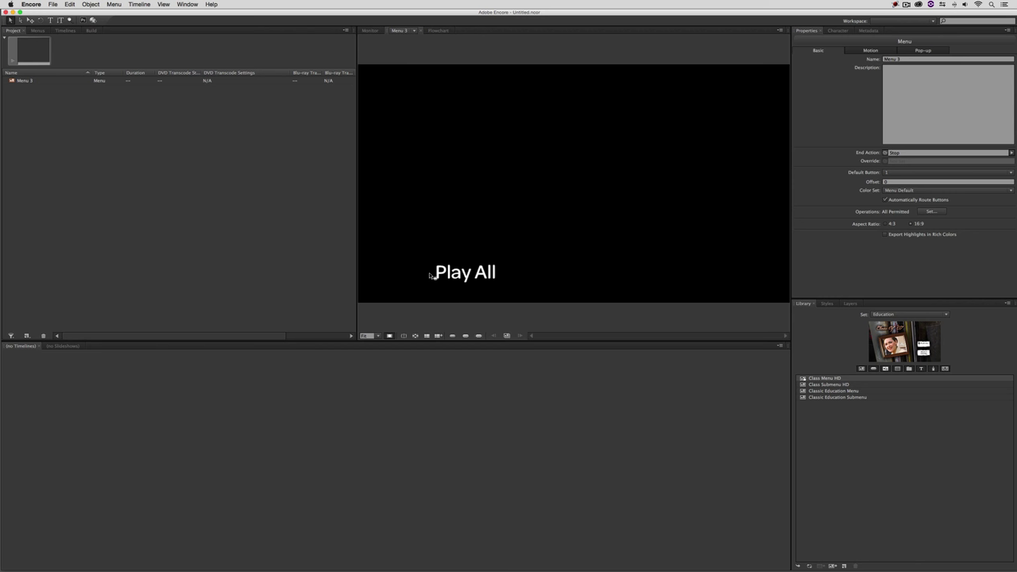
# Import SD DVD.m2v and SD DVD.ac3 from the DVD Elements folder together as a timeline.
pyautogui.rightClick(143, 188)
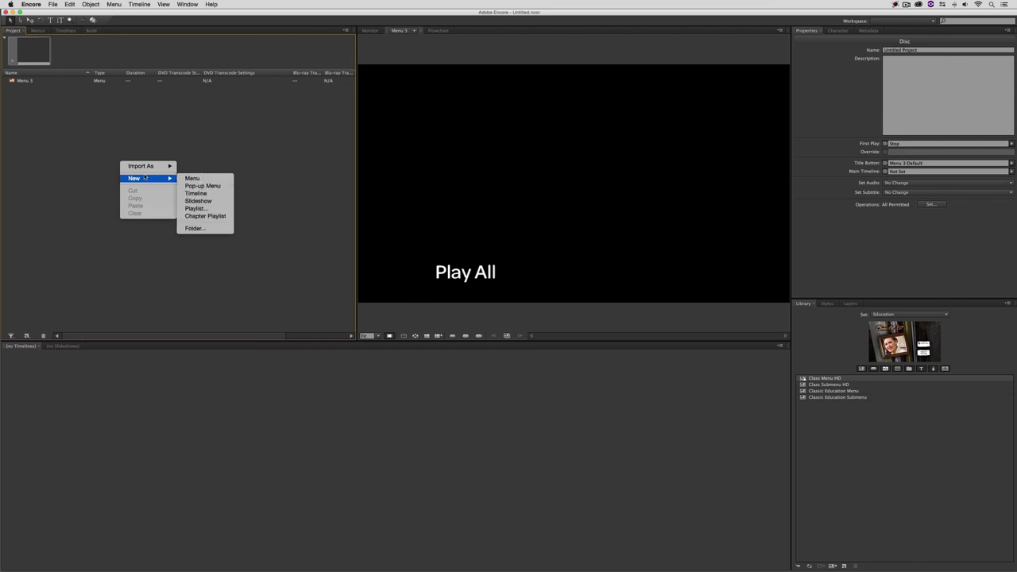
pyautogui.moveTo(145, 169)
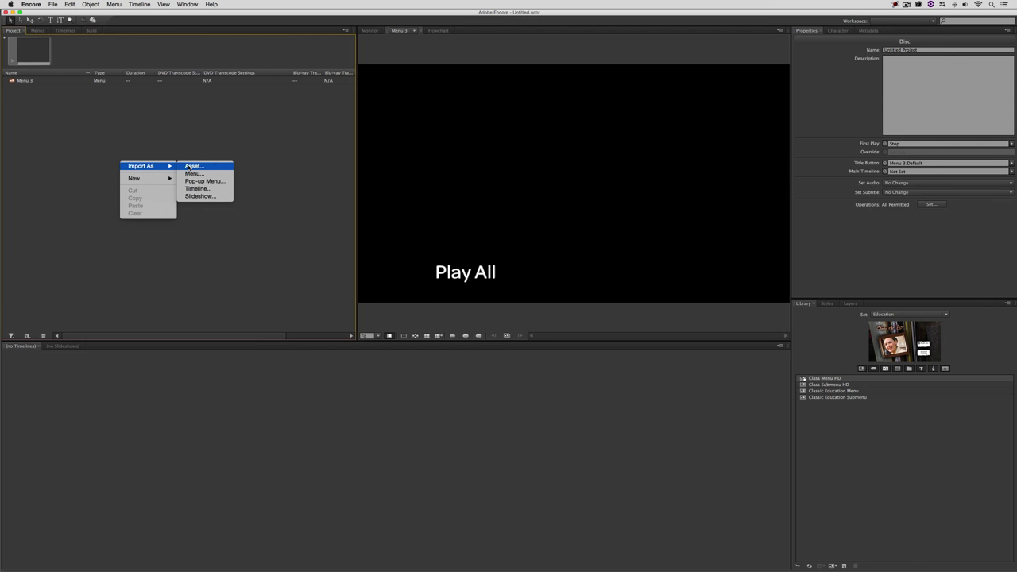
pyautogui.click(197, 189)
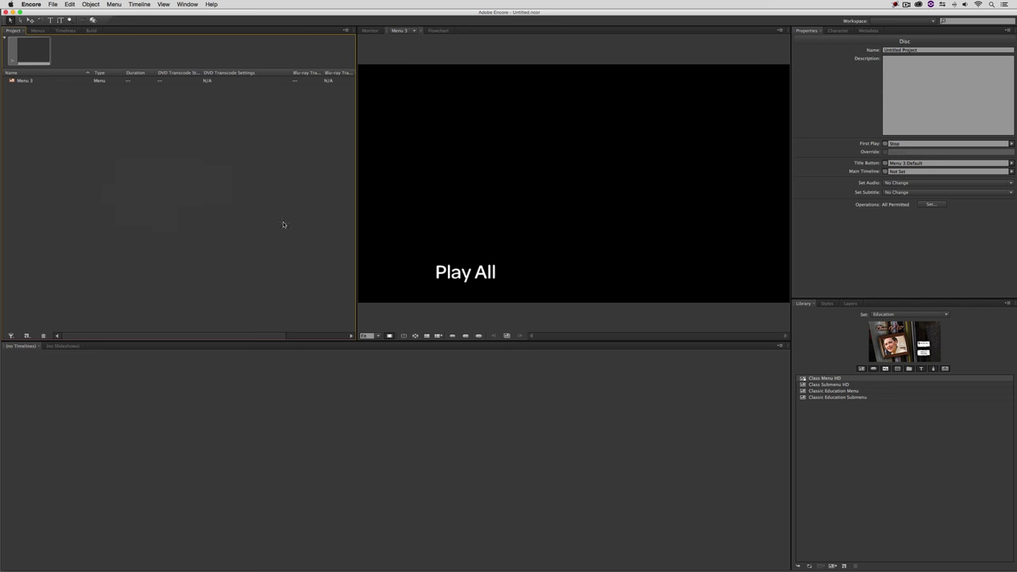
pyautogui.doubleClick(479, 123)
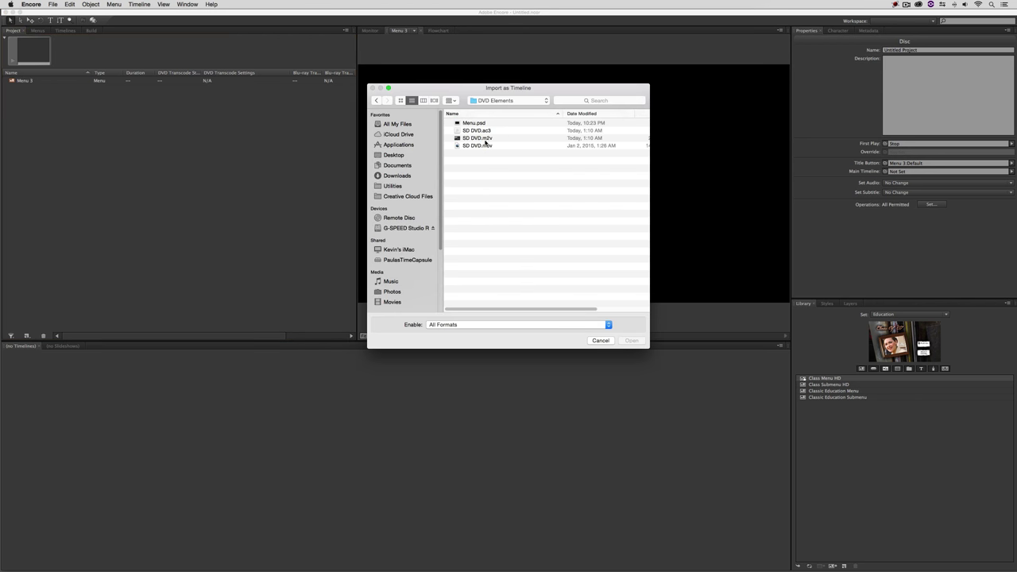
pyautogui.click(483, 138)
pyautogui.keyDown('shift'); pyautogui.click(480, 131); pyautogui.keyUp('shift')
pyautogui.click(631, 339)
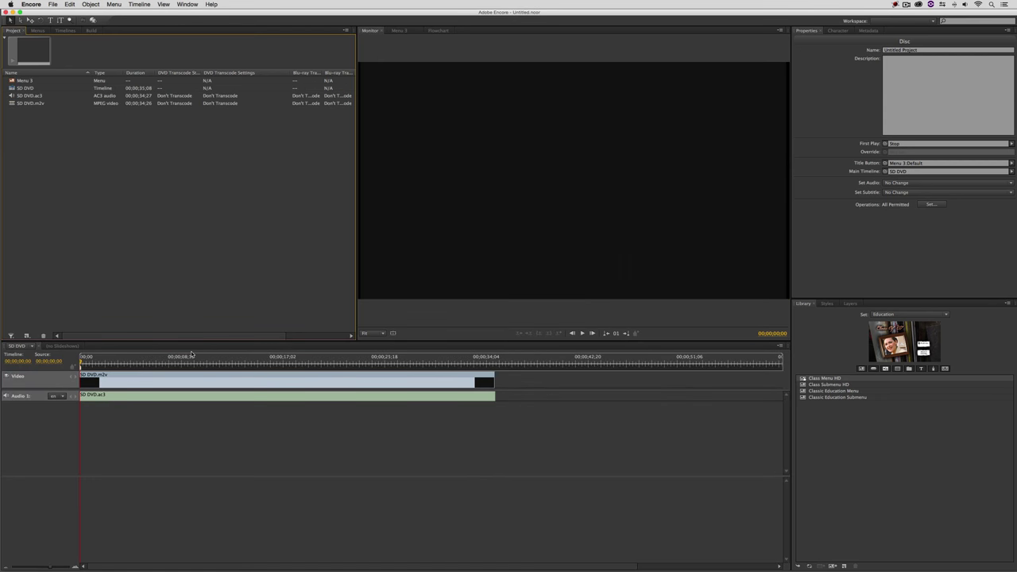
# Scrub through the opening of the SD DVD timeline and examine the properties of the timeline and its video and audio assets.
pyautogui.click(162, 362)
pyautogui.moveTo(169, 362); pyautogui.dragTo(141, 362)
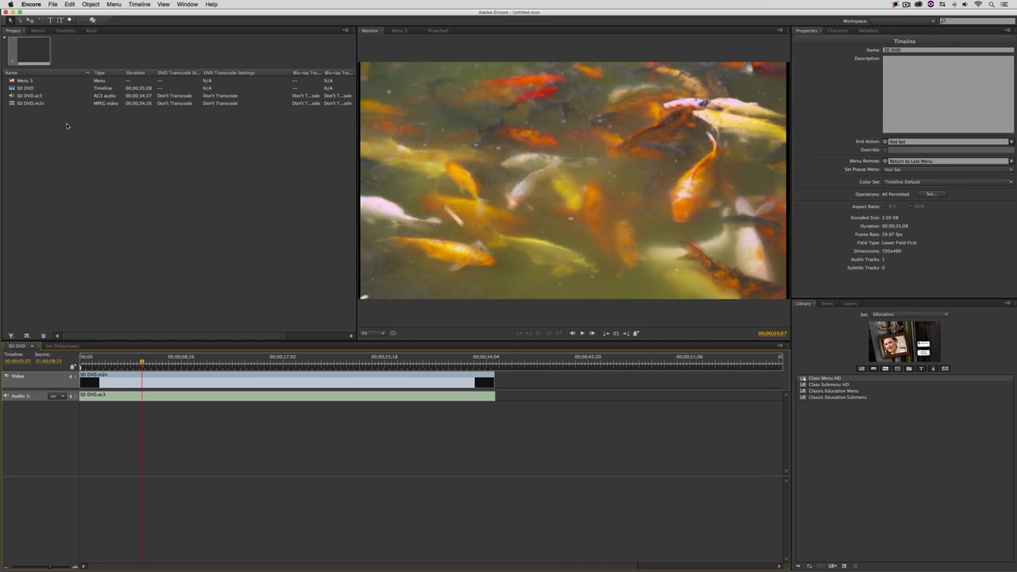
pyautogui.click(28, 87)
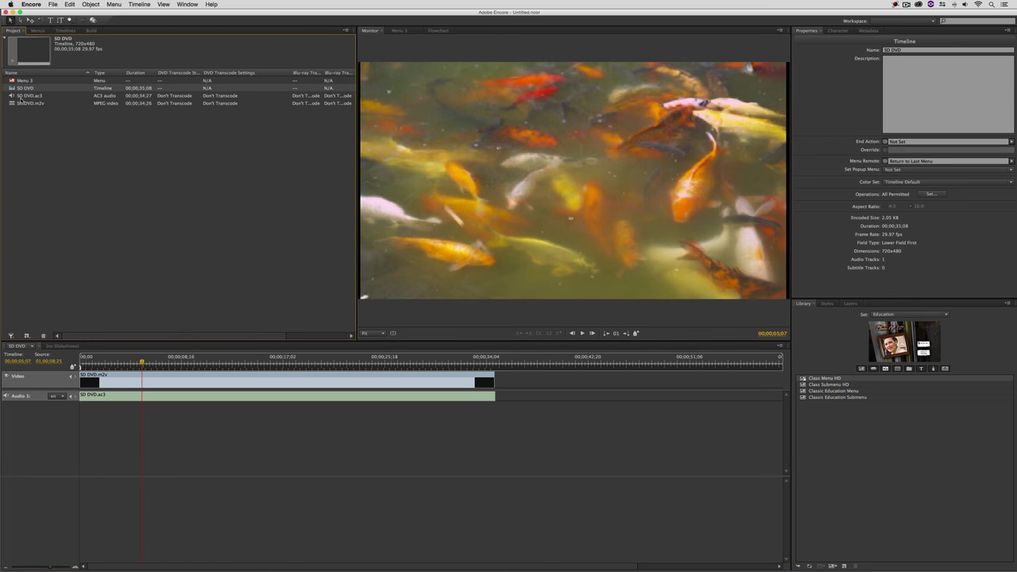
pyautogui.click(48, 137)
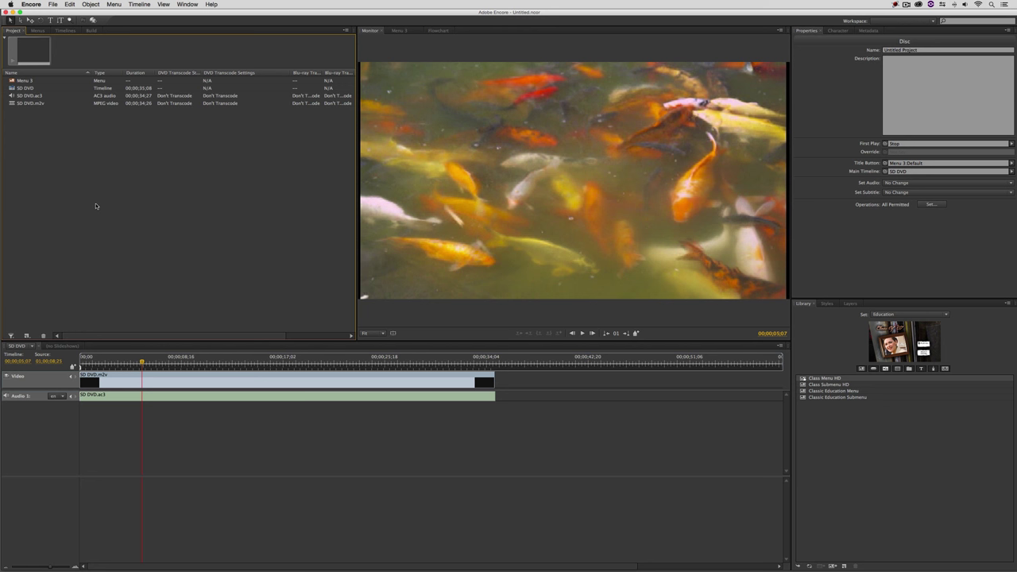
pyautogui.click(33, 103)
pyautogui.click(28, 96)
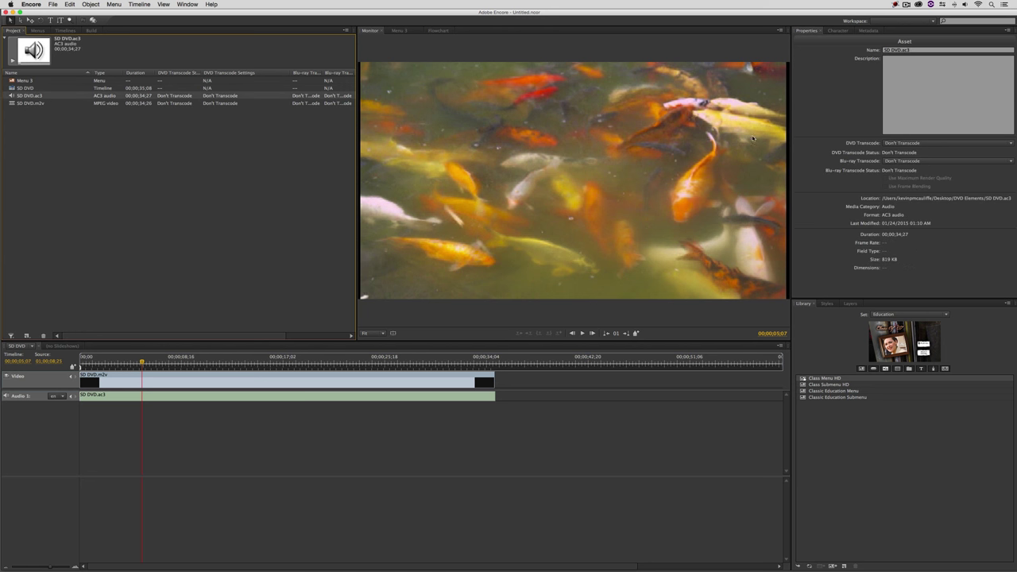
# Set the disc's First Play to SD DVD:Chapter 1 and link the SD DVD timeline's End Action to its own Chapter 1.
pyautogui.click(119, 157)
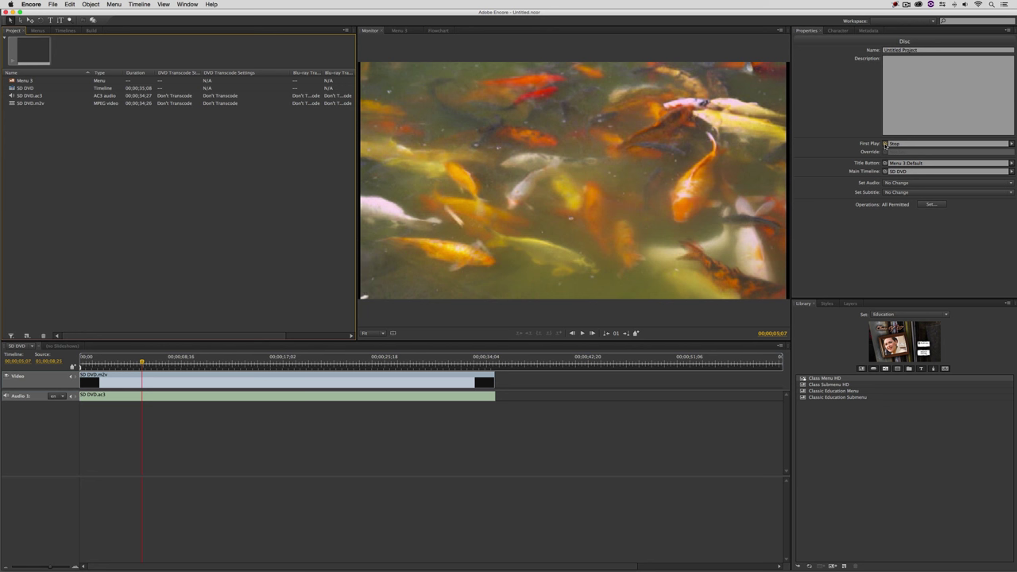
pyautogui.moveTo(885, 145); pyautogui.dragTo(23, 90)
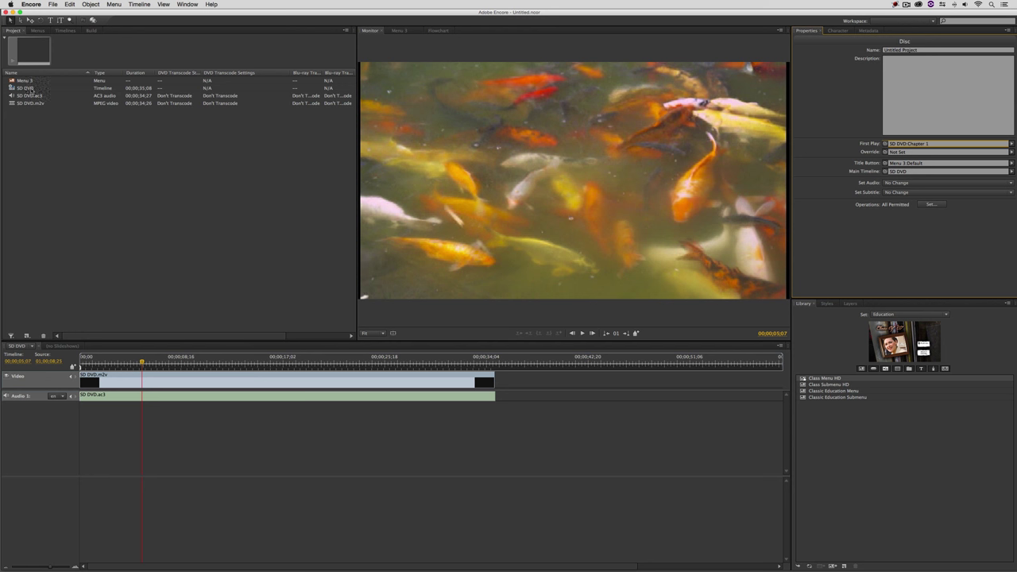
pyautogui.click(28, 91)
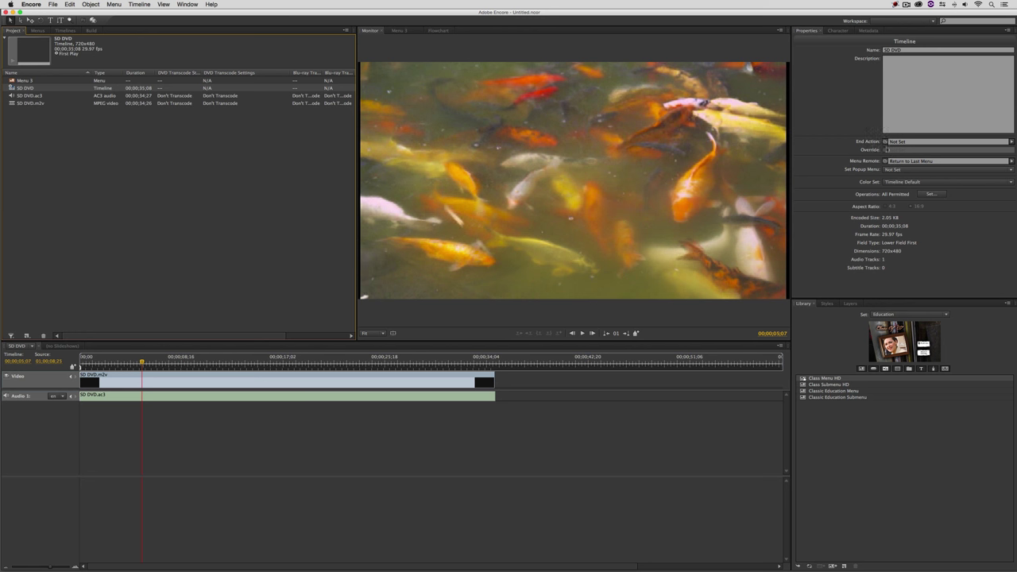
pyautogui.moveTo(885, 141); pyautogui.dragTo(47, 88)
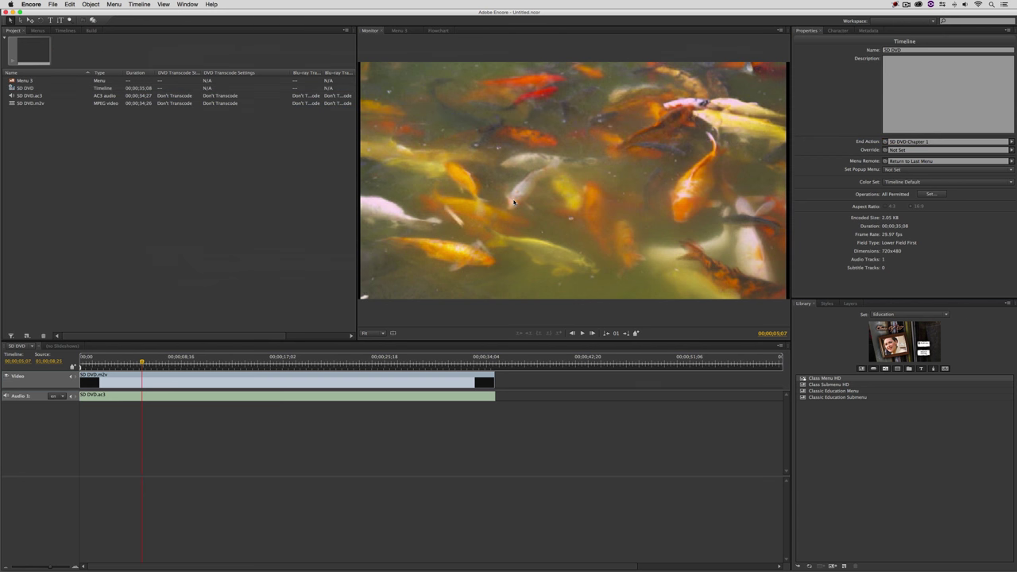
# Preview the project, skip past the chapter to test the video's loop, and exit the preview.
pyautogui.hotkey('alt', 'space')
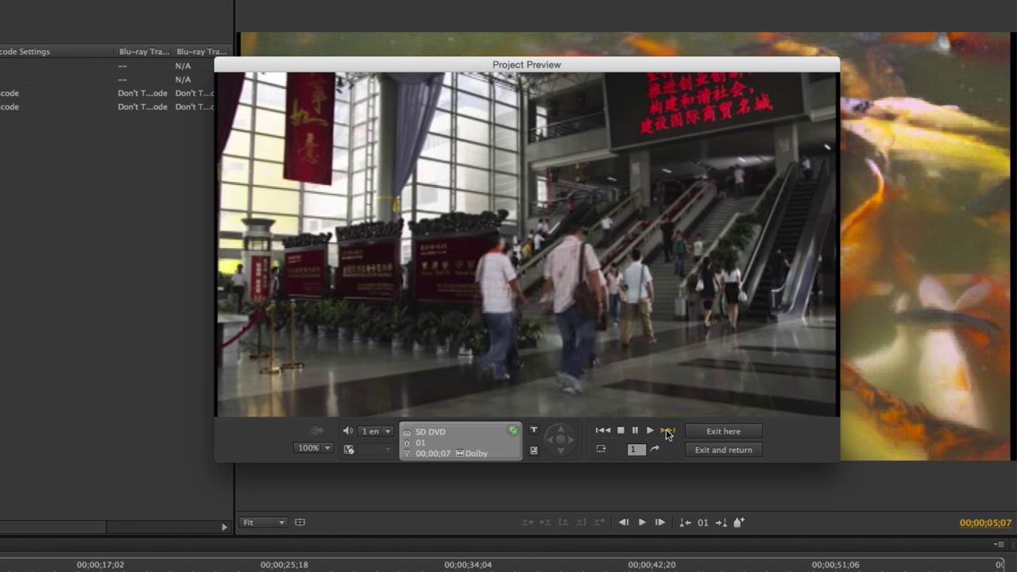
pyautogui.click(667, 431)
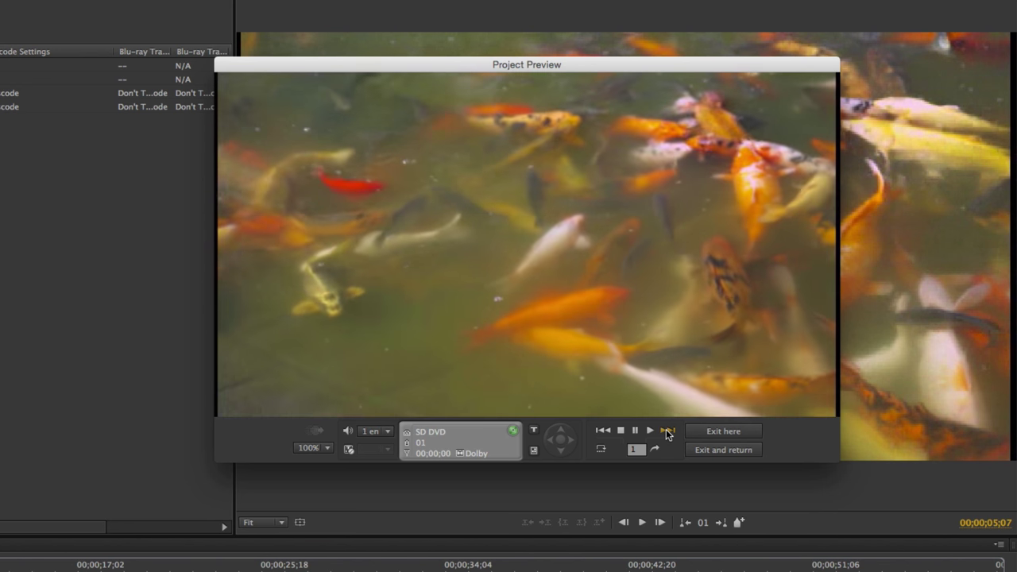
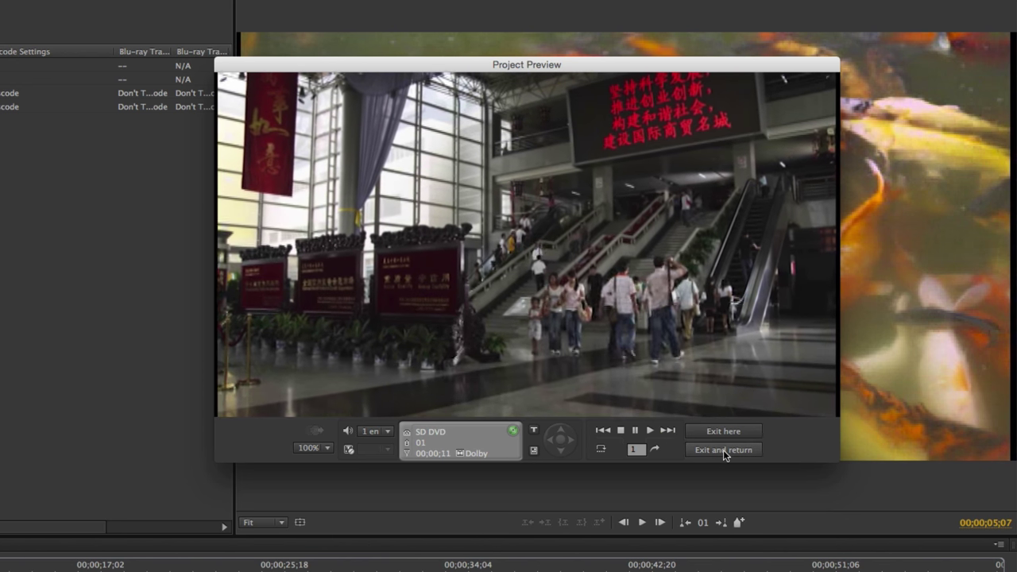
pyautogui.click(723, 449)
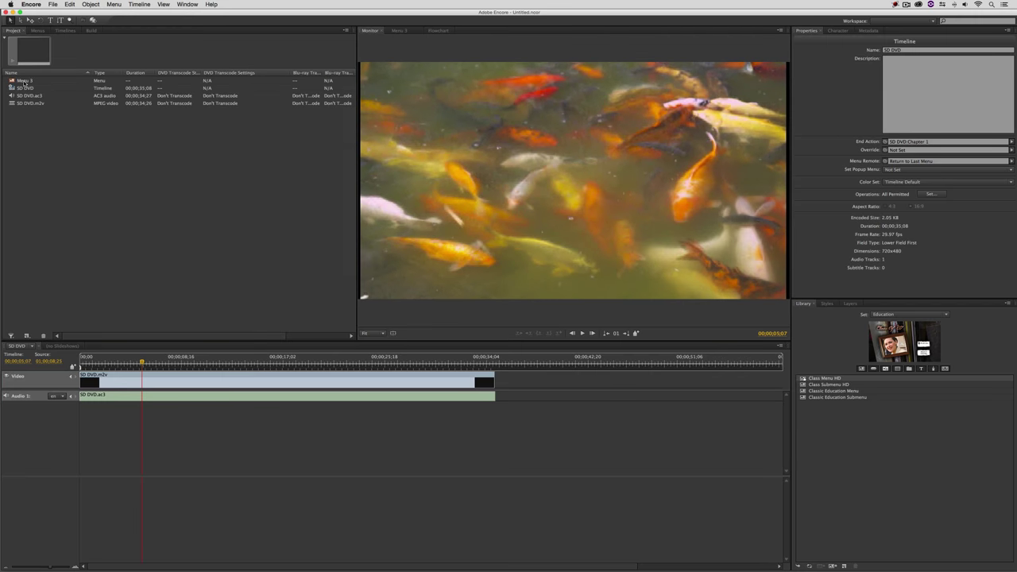
# Open Menu 3 and link its Play All button to SD DVD:Chapter 1.
pyautogui.click(23, 81)
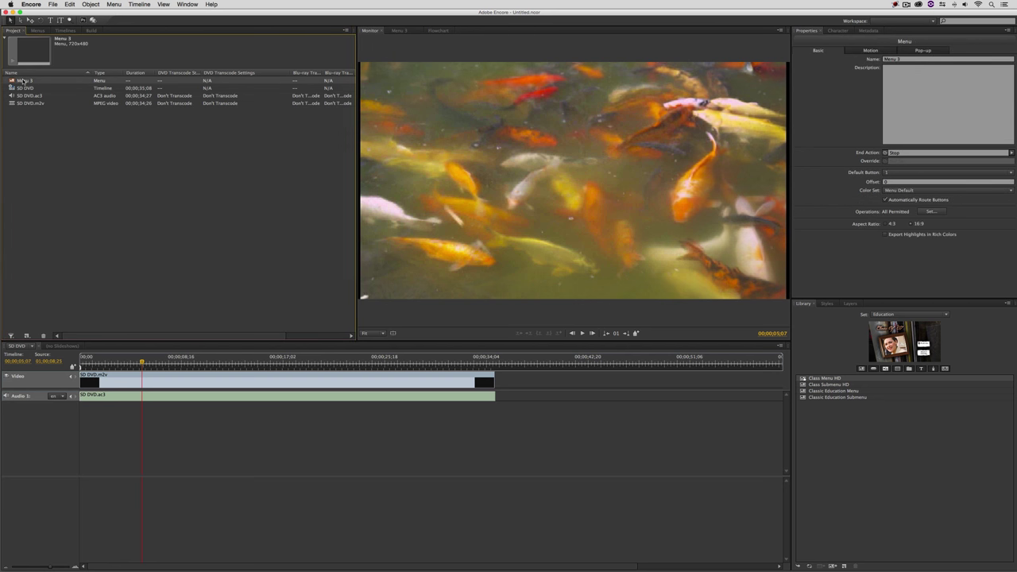
pyautogui.doubleClick(23, 81)
pyautogui.click(454, 288)
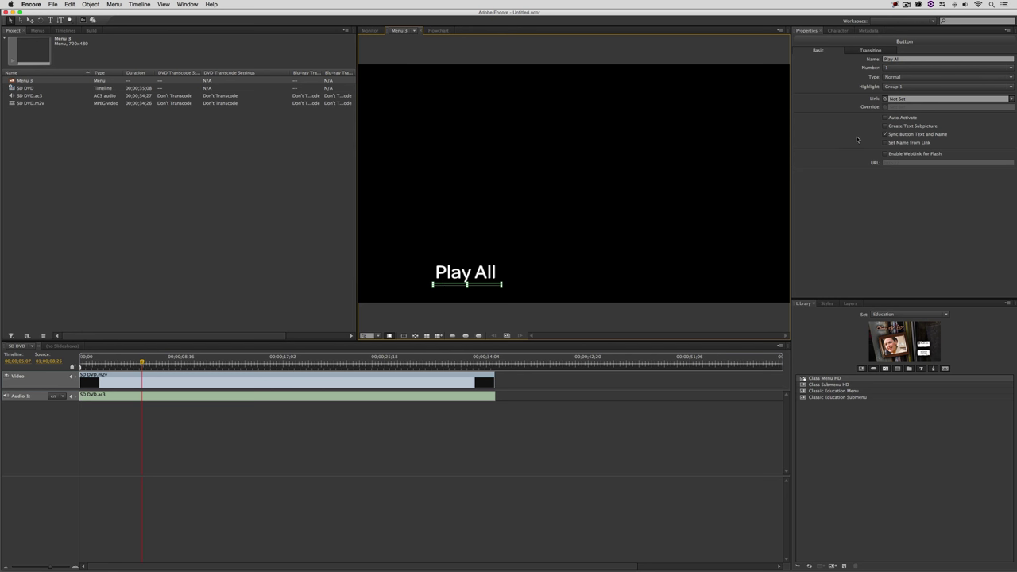
pyautogui.moveTo(884, 99); pyautogui.dragTo(28, 89)
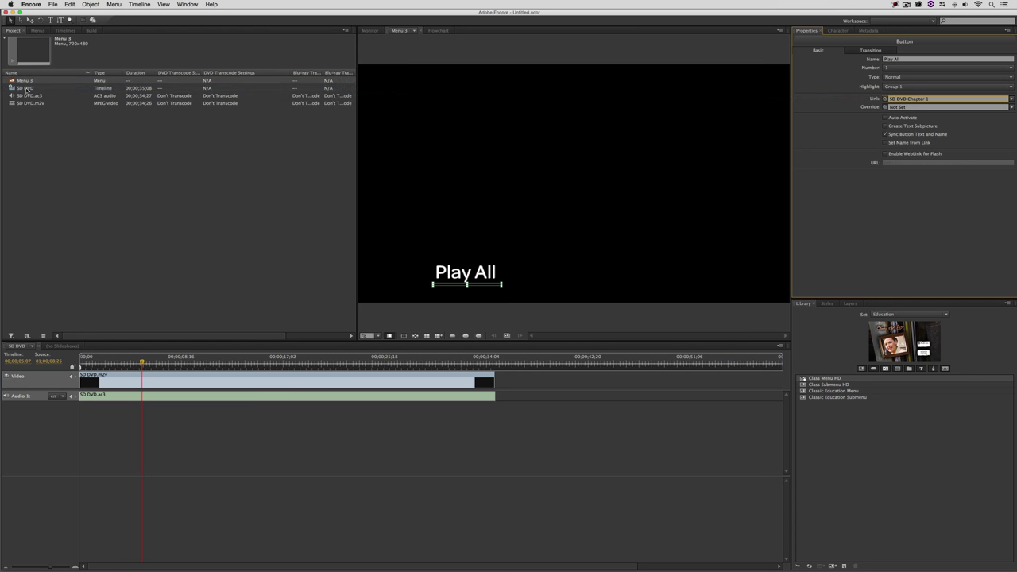
# Set the SD DVD timeline's Menu Remote to Menu 3:Default and display the timeline in the monitor.
pyautogui.click(27, 89)
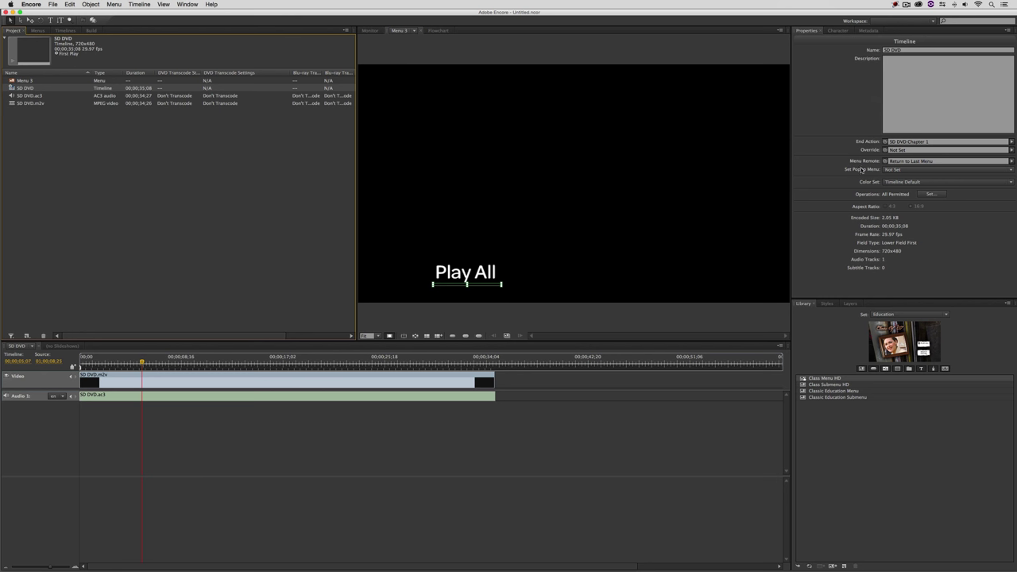
pyautogui.moveTo(885, 161); pyautogui.dragTo(38, 83)
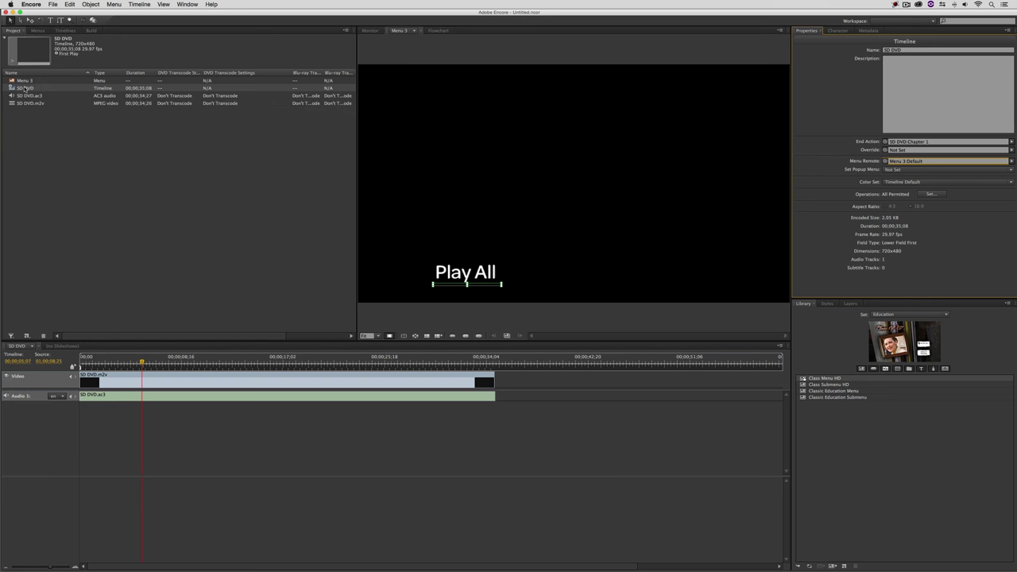
pyautogui.doubleClick(26, 87)
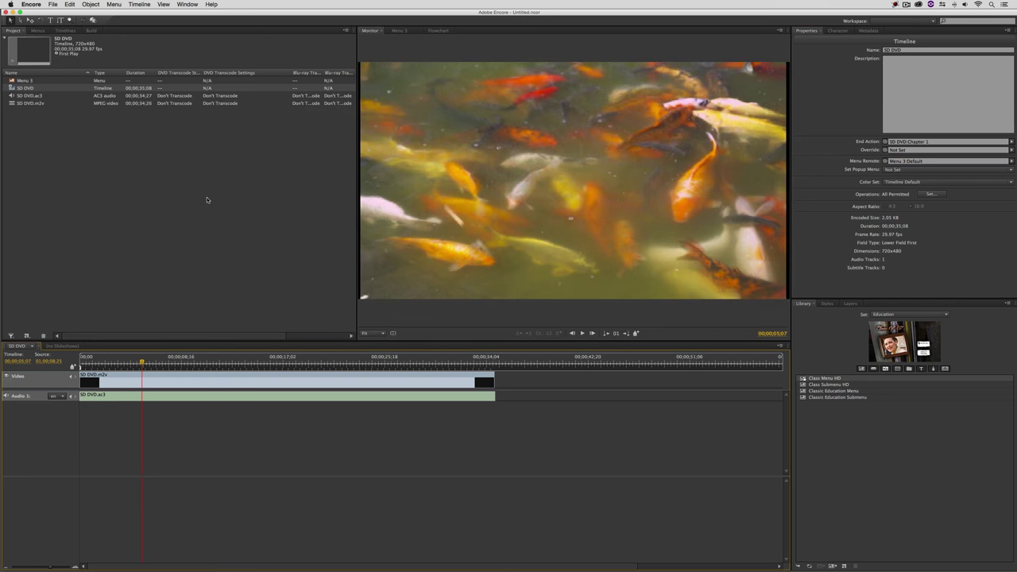
# Preview the whole disc from First Play, call up the menu, activate Play All and exit the preview.
pyautogui.click(287, 227)
pyautogui.press('super+alt+space')
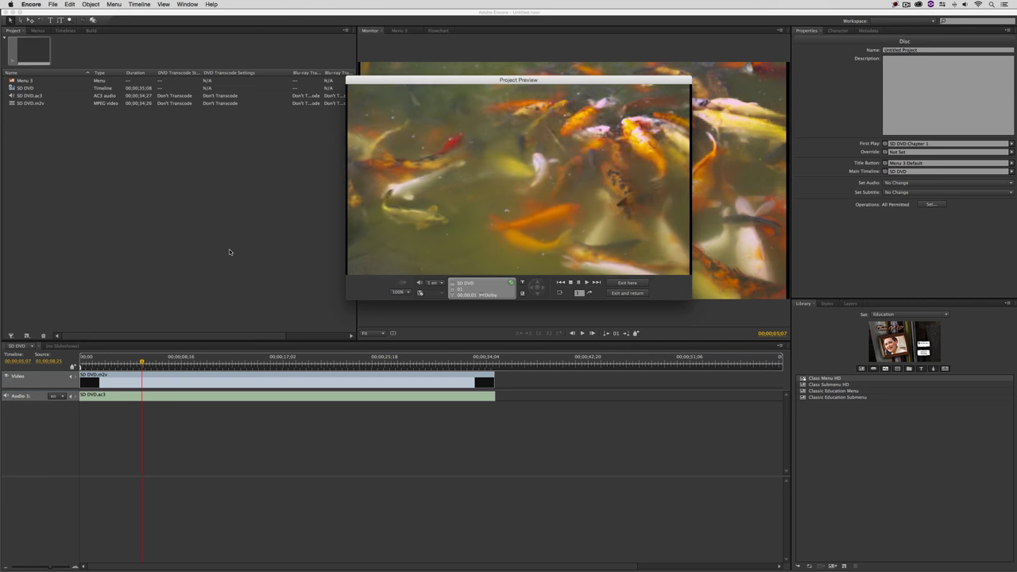
pyautogui.click(522, 293)
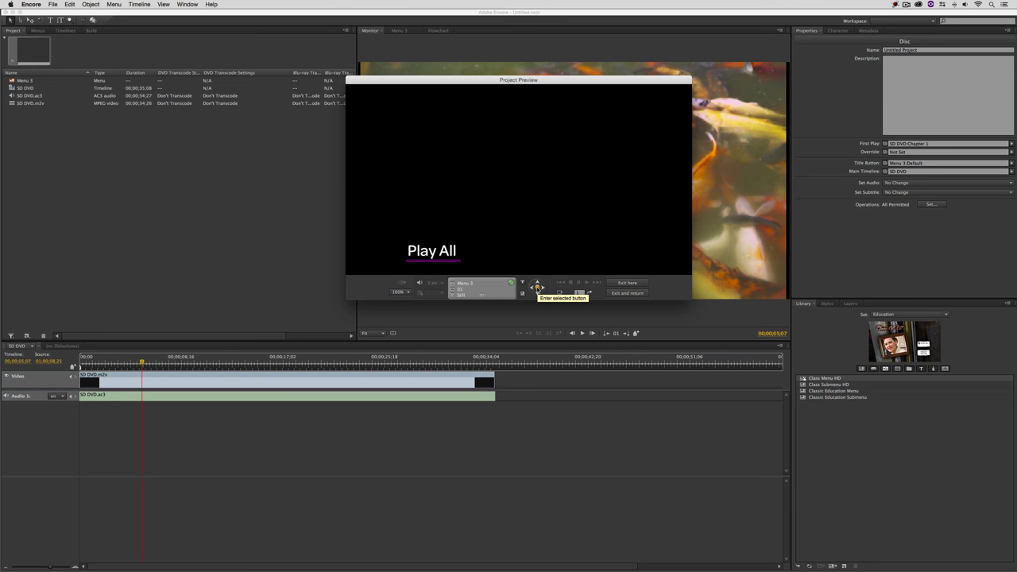
pyautogui.click(536, 287)
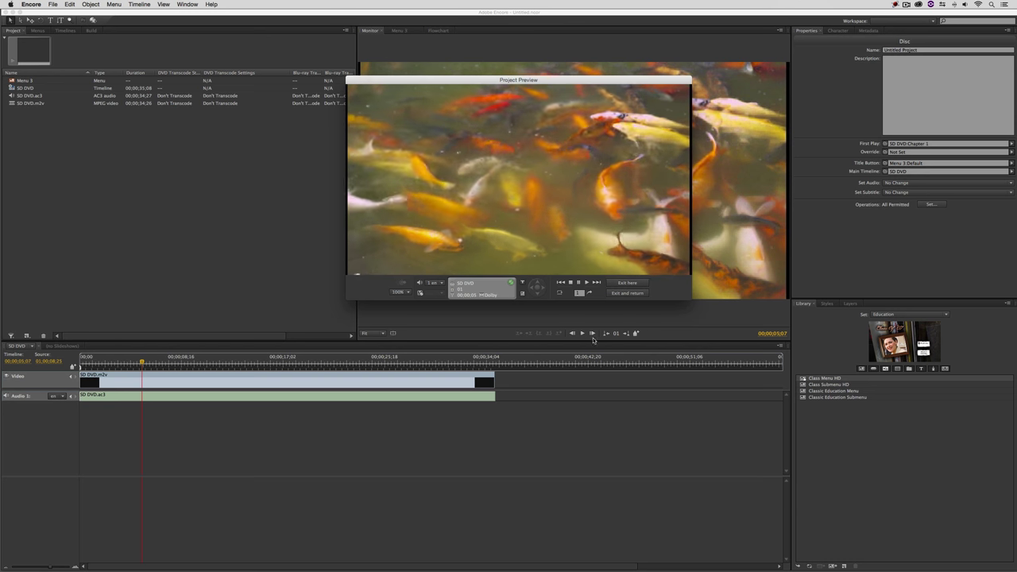
pyautogui.click(626, 293)
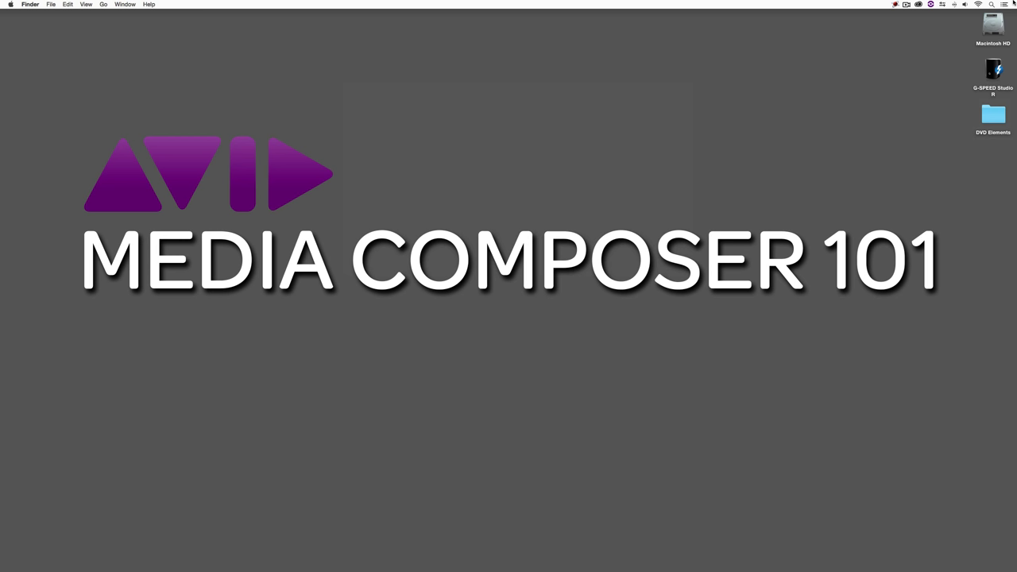
# Switch to DVD Studio Pro, import Menu.psd, SD DVD.ac3 and SD DVD.m2v from DVD Elements as assets, and deselect them.
pyautogui.press('super+Tab')
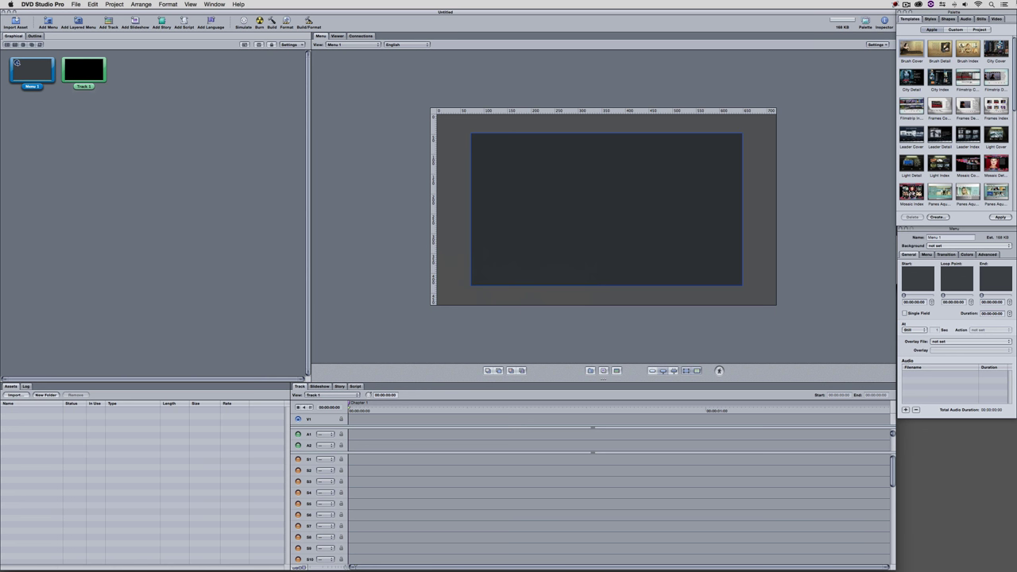
pyautogui.click(15, 395)
pyautogui.click(484, 143)
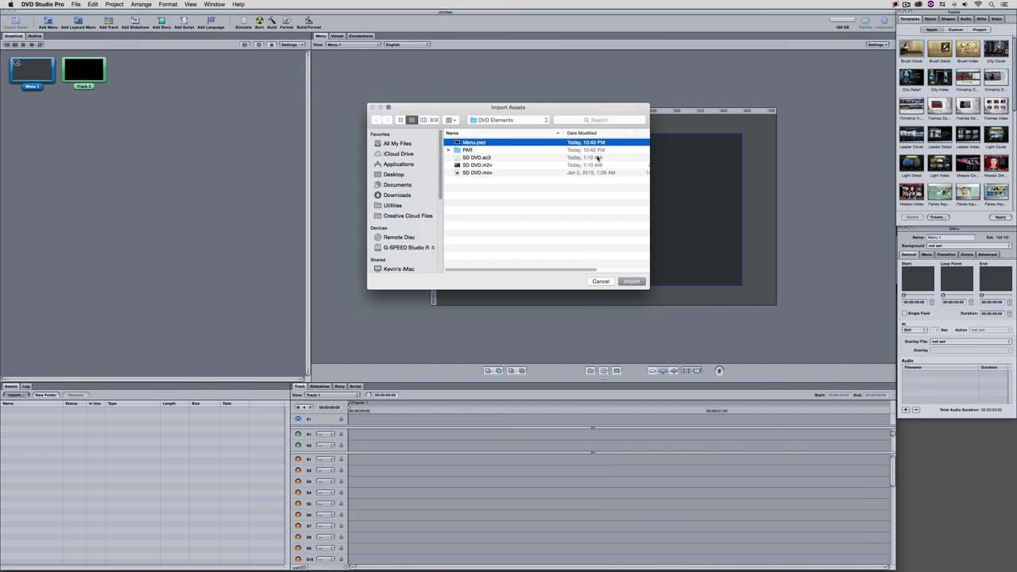
pyautogui.keyDown('super'); pyautogui.click(492, 158); pyautogui.keyUp('super')
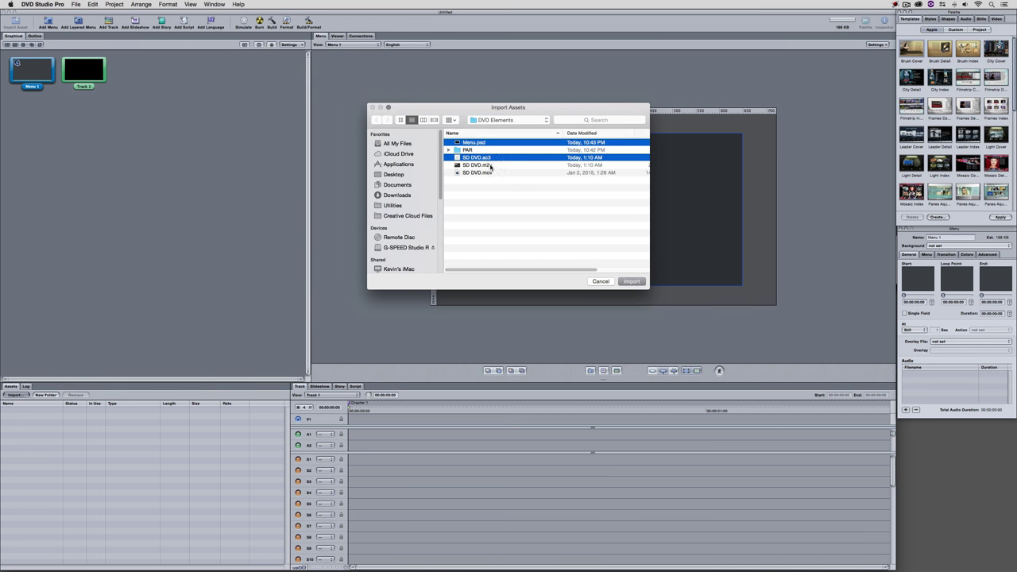
pyautogui.keyDown('super'); pyautogui.click(493, 165); pyautogui.keyUp('super')
pyautogui.click(632, 282)
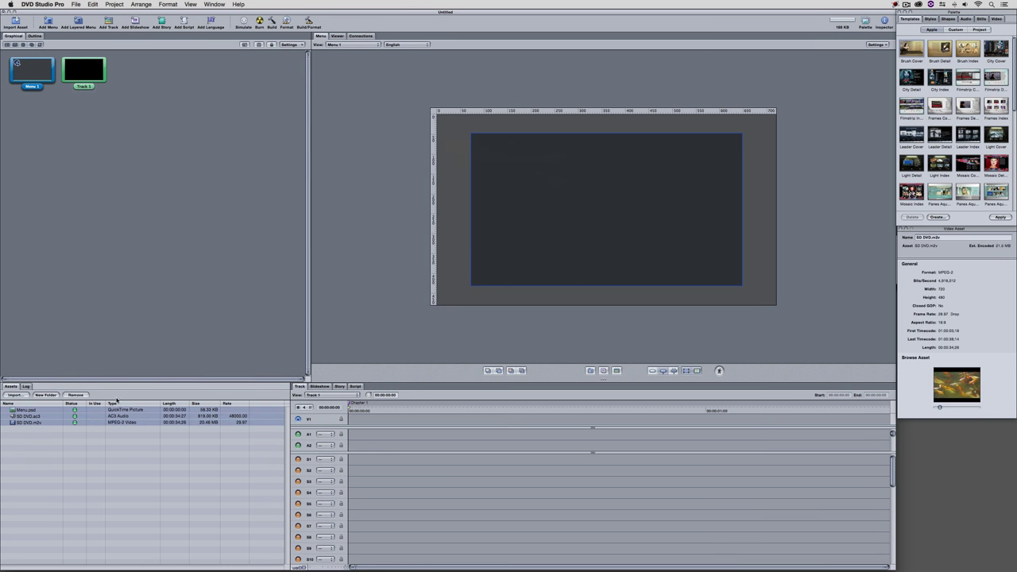
pyautogui.click(51, 431)
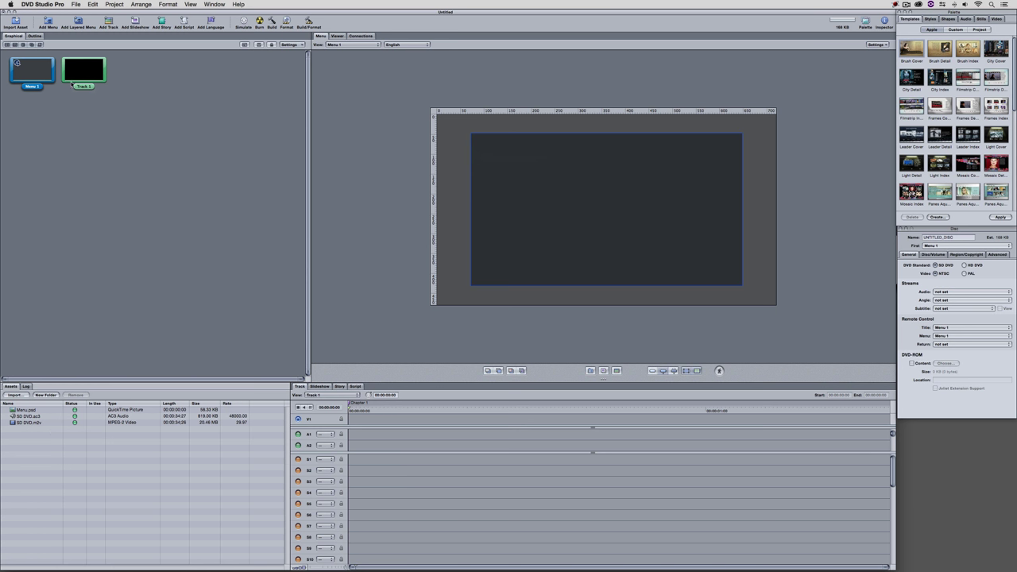
# Move Track 1 away from Menu 1 in the graphical view and make the track the disc's First Play.
pyautogui.moveTo(88, 73); pyautogui.dragTo(145, 111)
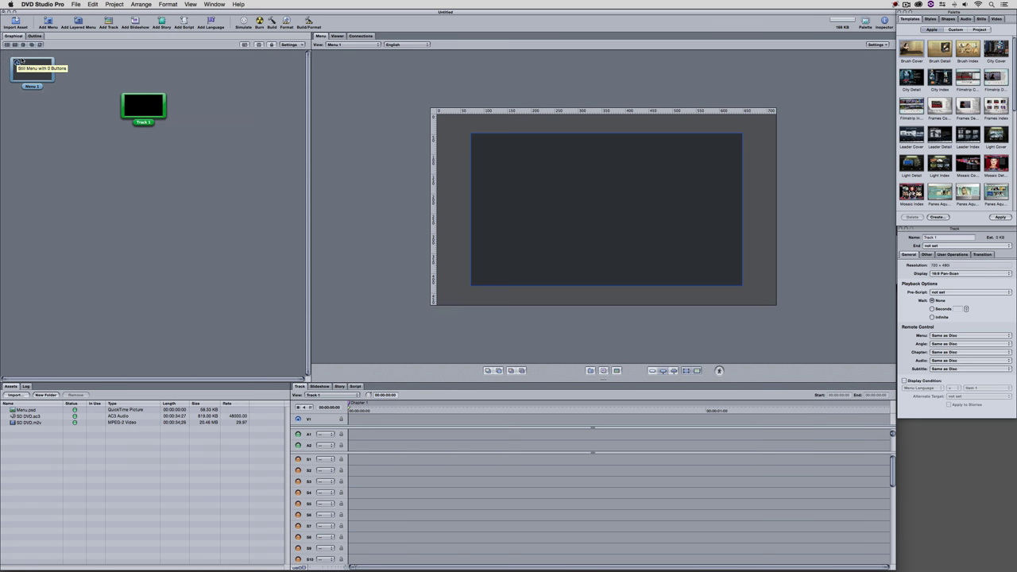
pyautogui.rightClick(136, 104)
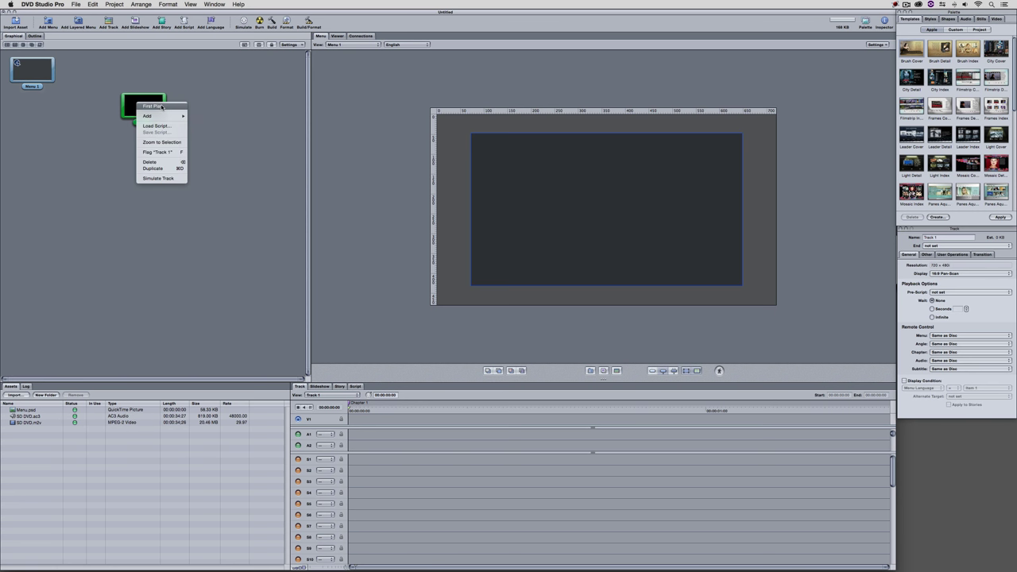
pyautogui.click(161, 107)
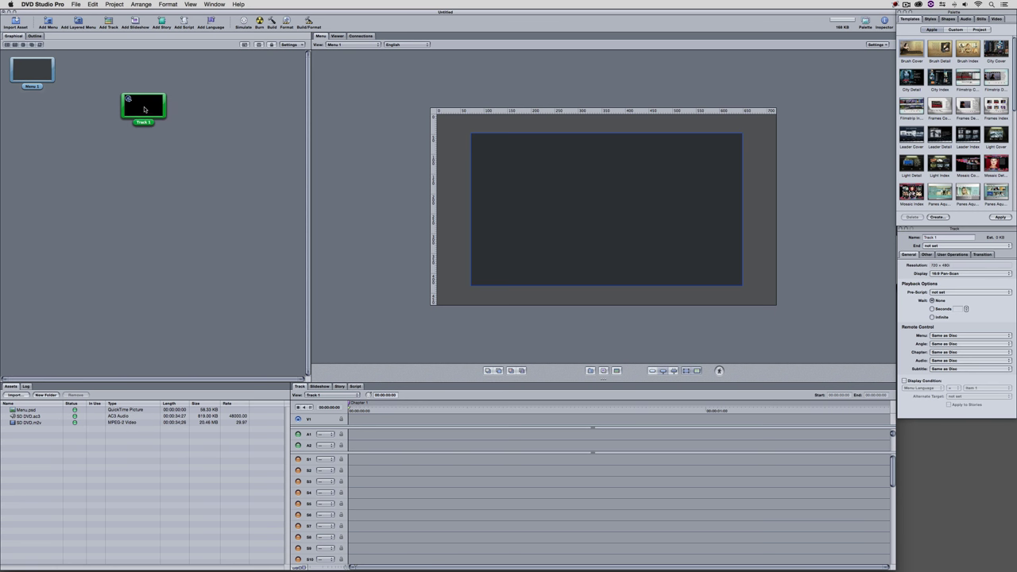
# Reposition Track 1 in the graphical view and add SD DVD.m2v with its audio at the start of the track.
pyautogui.moveTo(144, 110); pyautogui.dragTo(168, 162)
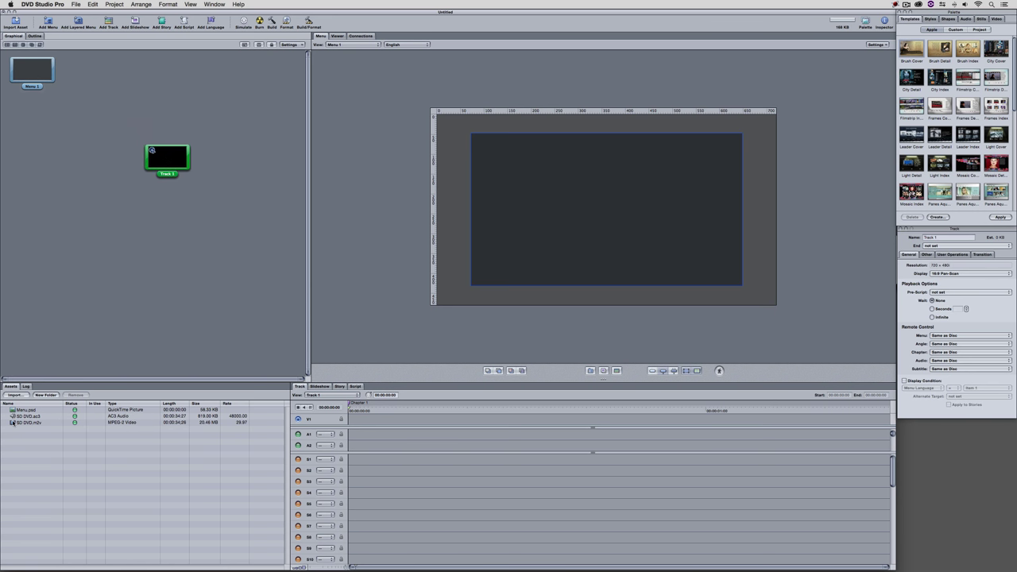
pyautogui.moveTo(24, 422); pyautogui.dragTo(365, 418)
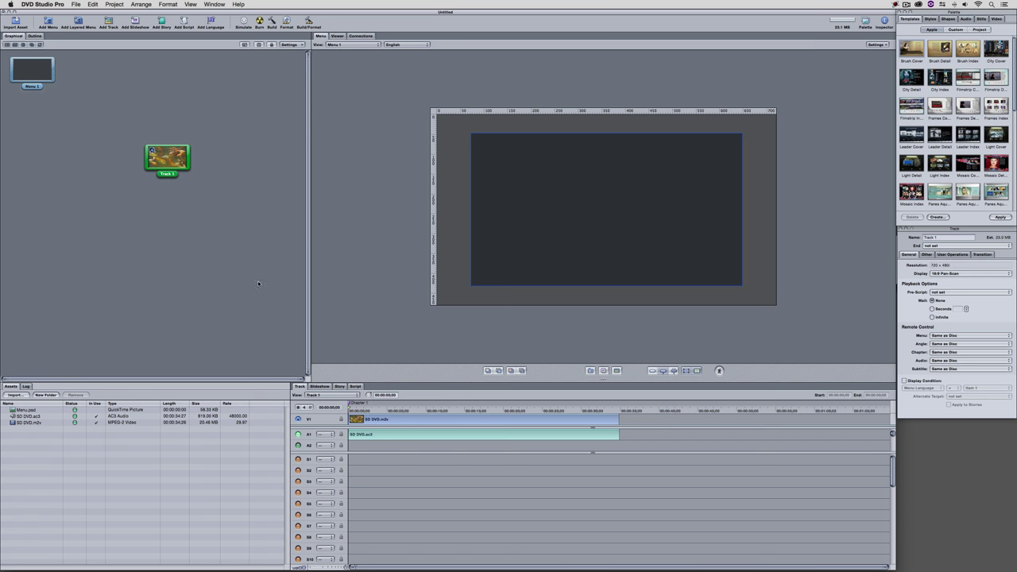
# Set Track 1's End action to Track 1 itself so the video loops.
pyautogui.click(168, 155)
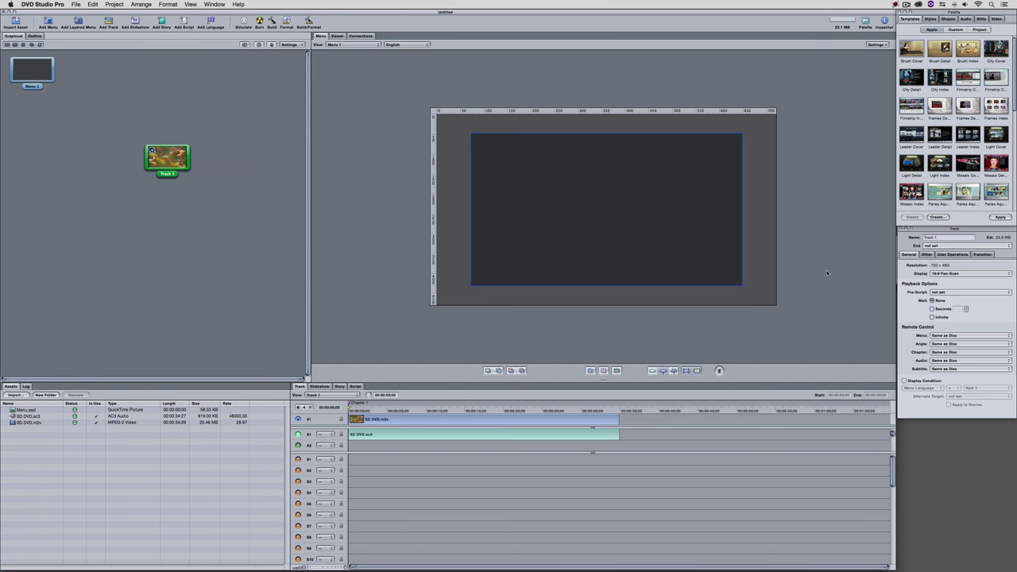
pyautogui.click(930, 231)
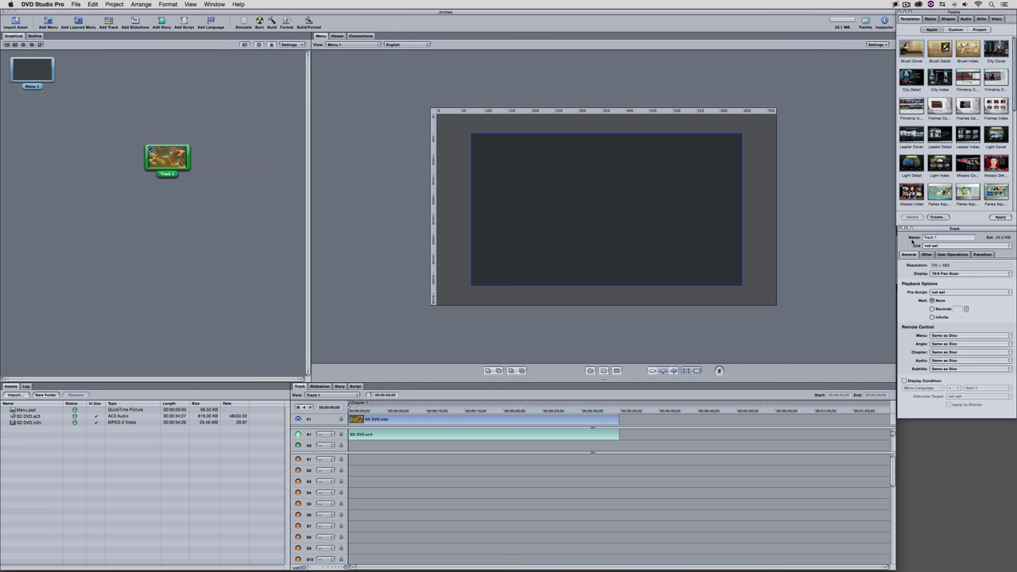
pyautogui.click(934, 247)
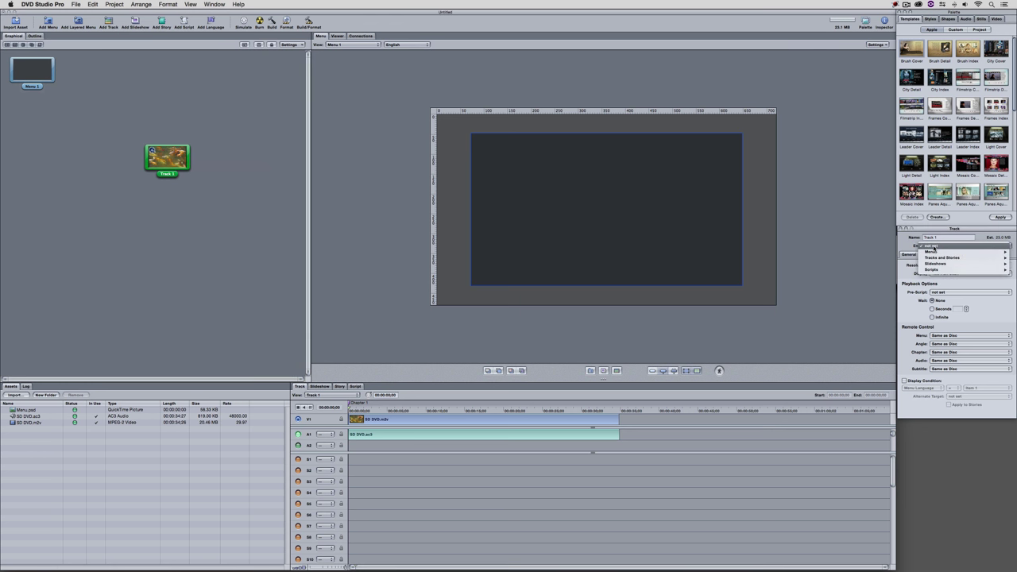
pyautogui.moveTo(936, 260)
pyautogui.moveTo(875, 258)
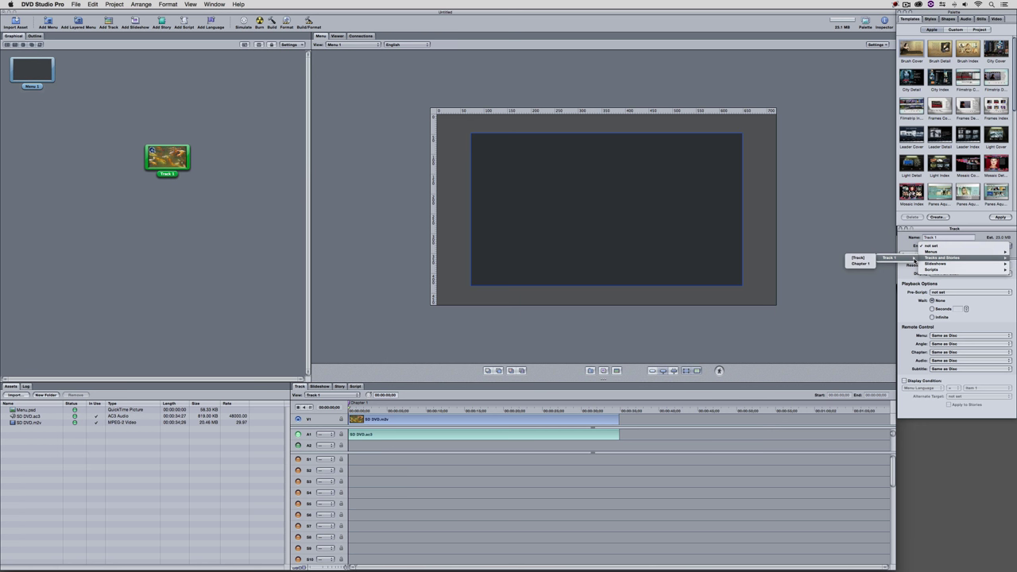
pyautogui.click(859, 258)
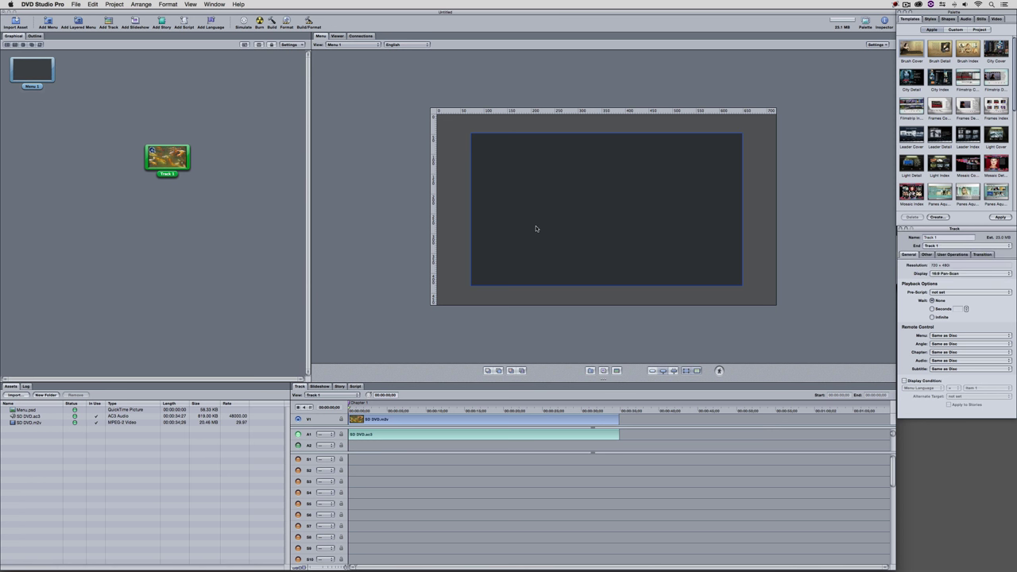
# Simulate the disc in 16:9 display mode, skip forward to test the track's looping, and close the simulator.
pyautogui.rightClick(265, 177)
pyautogui.press('Escape')
pyautogui.rightClick(259, 181)
pyautogui.click(276, 258)
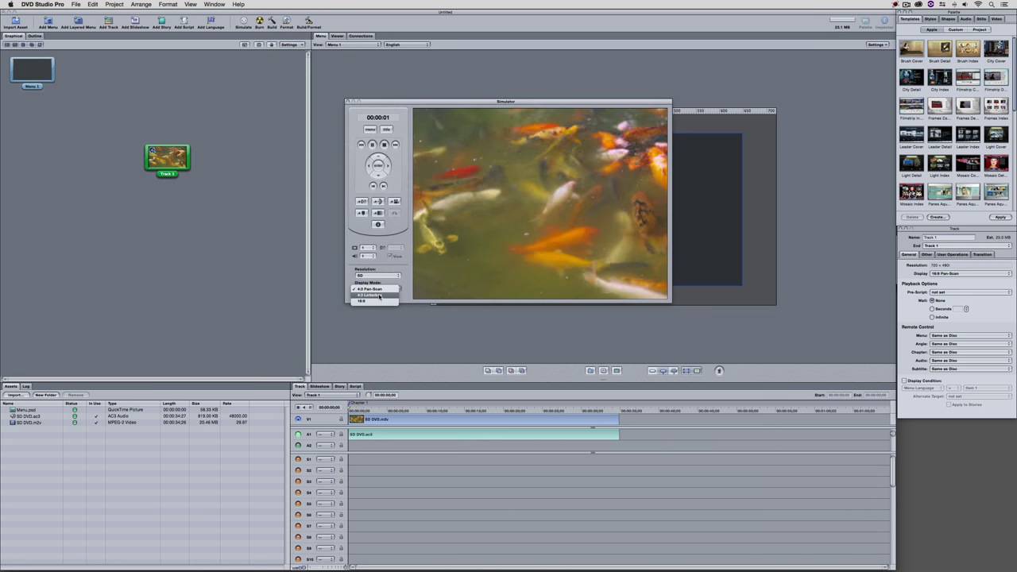
pyautogui.click(380, 289)
pyautogui.click(384, 301)
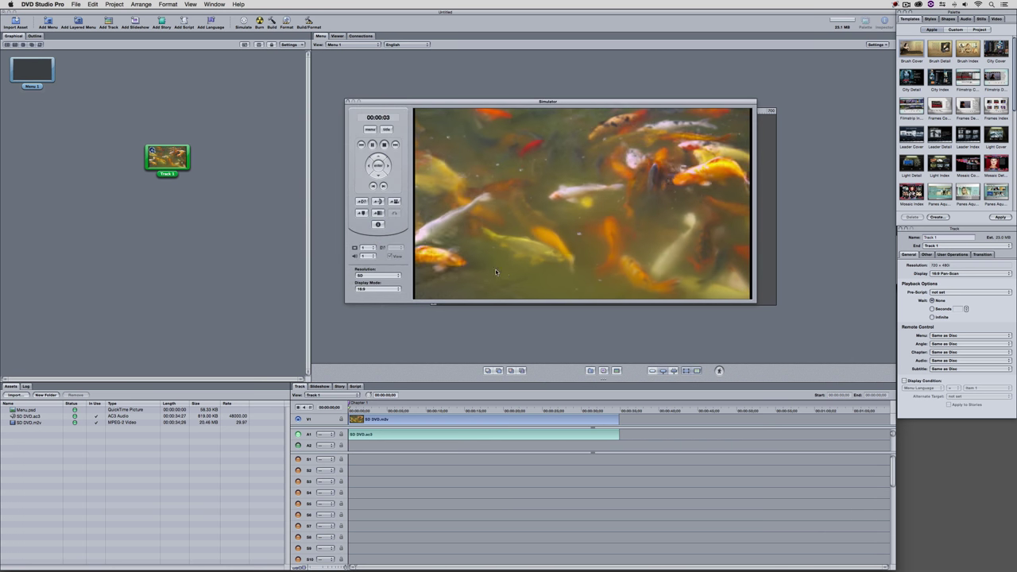
pyautogui.click(384, 186)
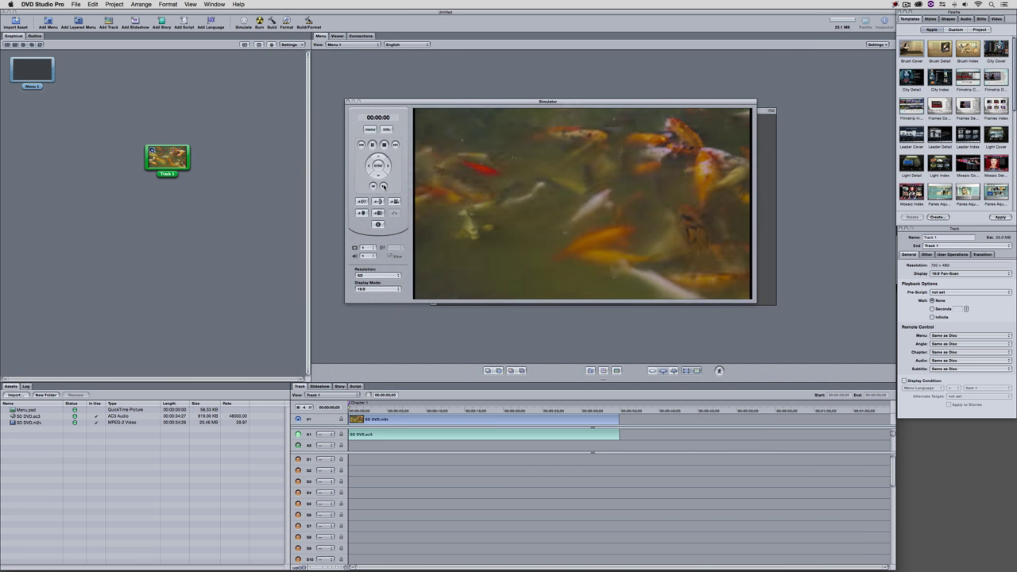
pyautogui.click(348, 102)
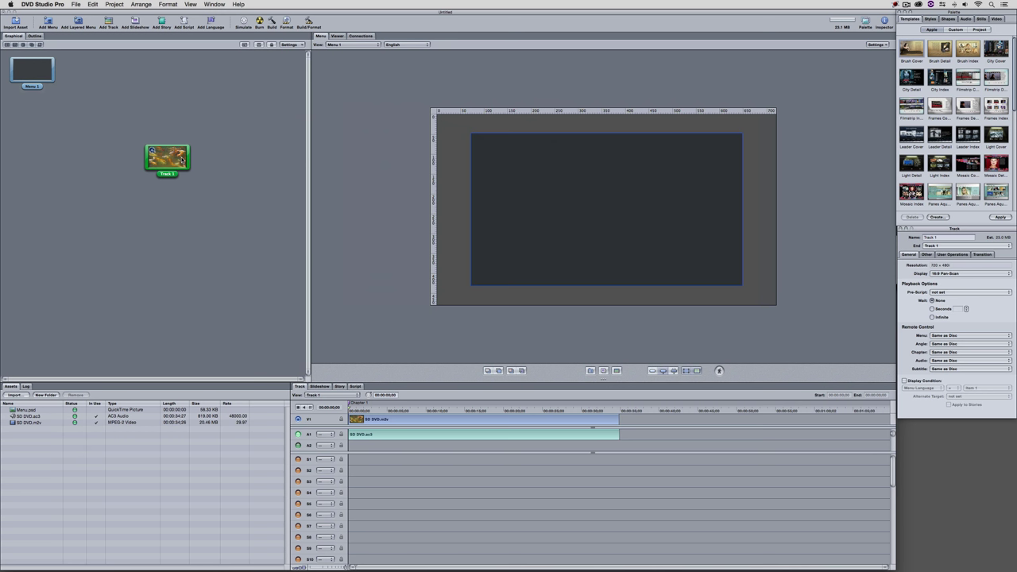
# Use Menu.psd as Menu 1's background and place an Arrow Left Squares Small Highlight button beside the Play All text.
pyautogui.moveTo(182, 160)
pyautogui.moveTo(30, 409); pyautogui.dragTo(85, 99)
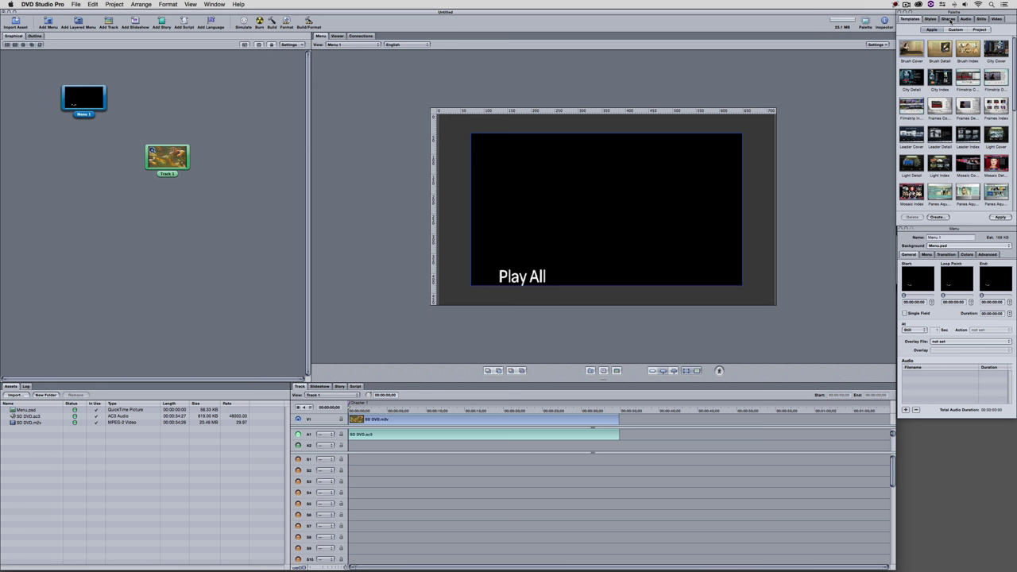
pyautogui.click(949, 19)
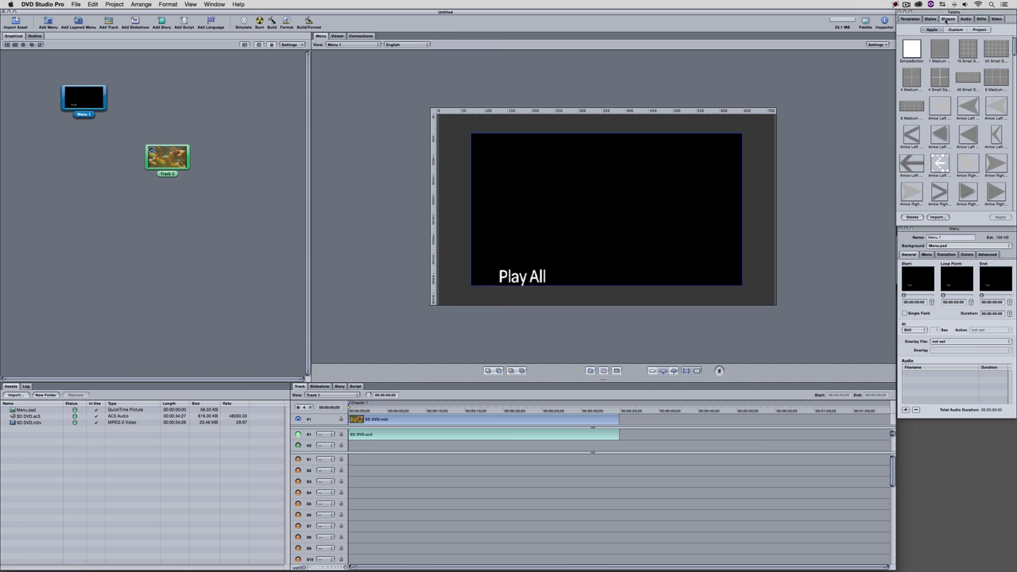
pyautogui.moveTo(942, 164); pyautogui.dragTo(557, 278)
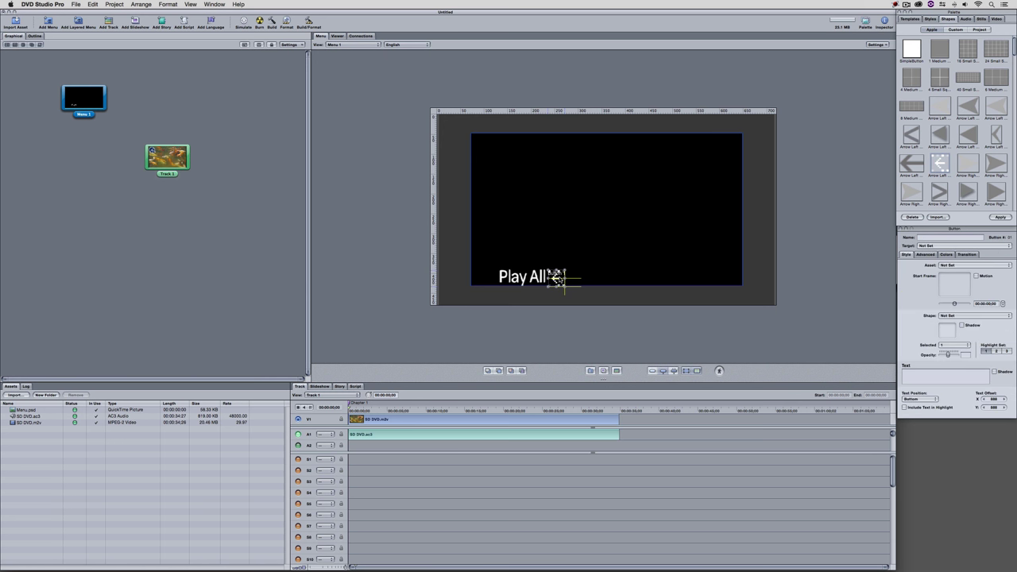
pyautogui.click(626, 224)
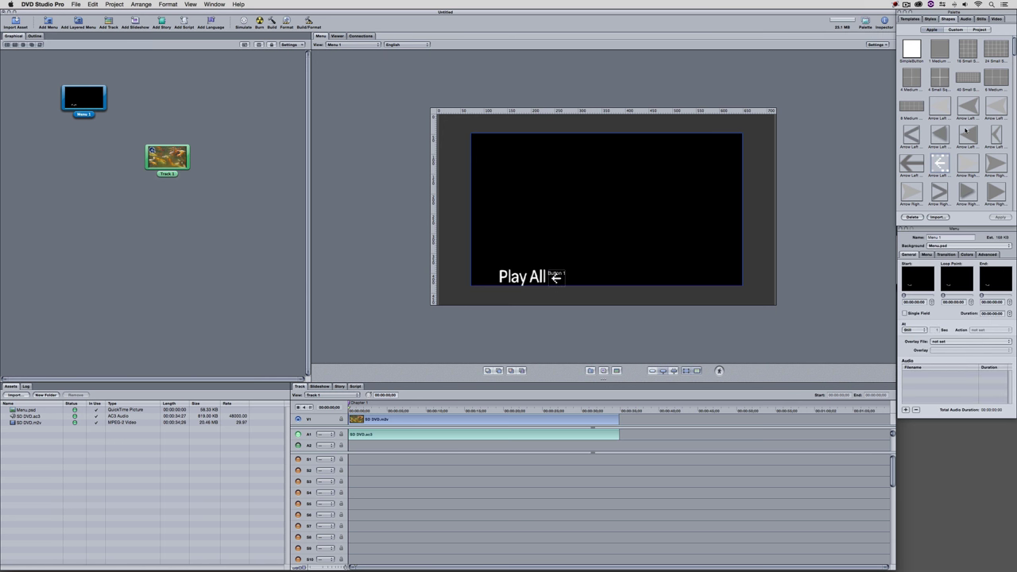
pyautogui.scroll(-10, 965, 129)
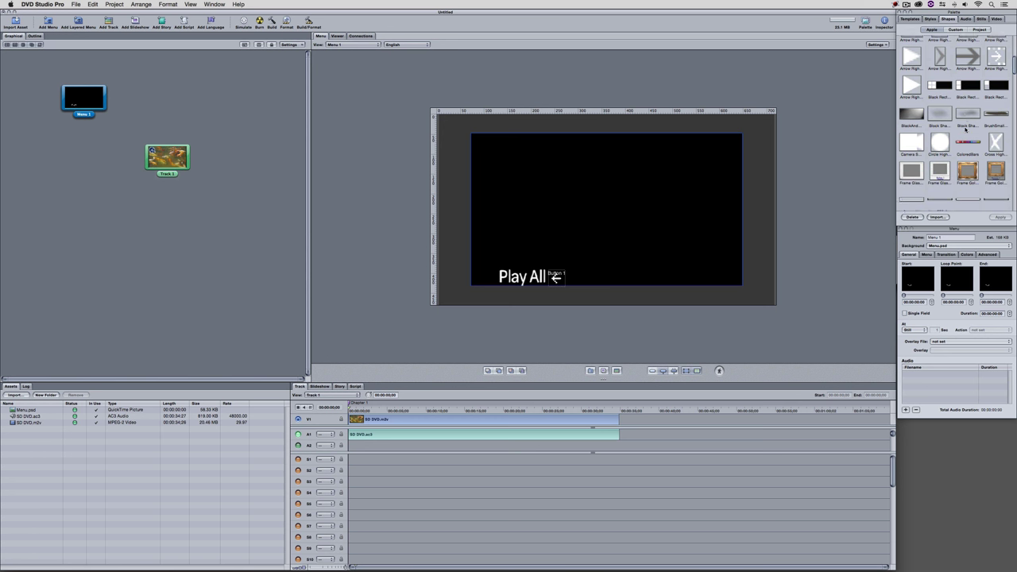
pyautogui.scroll(-4, 965, 130)
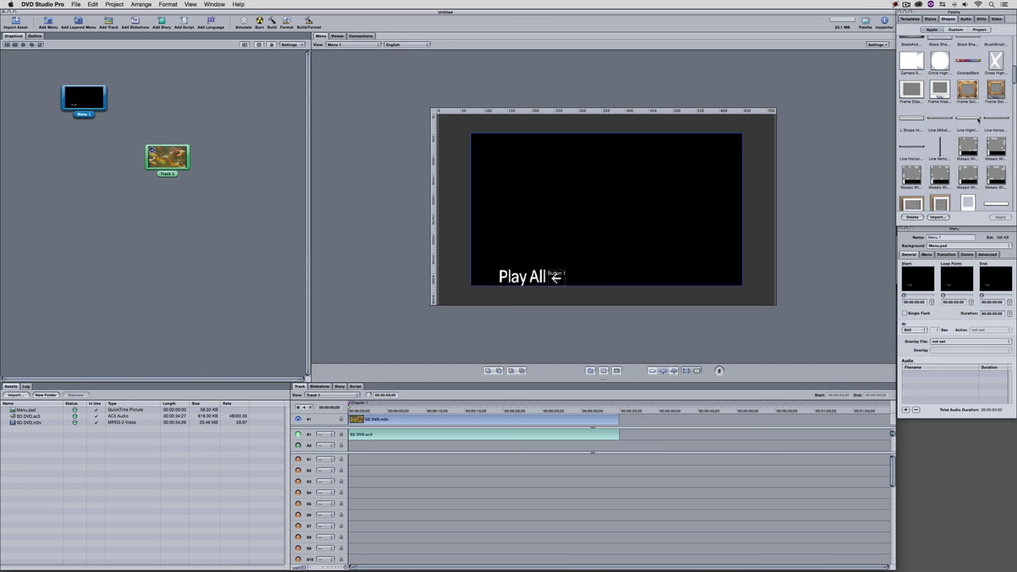
pyautogui.scroll(-10, 968, 122)
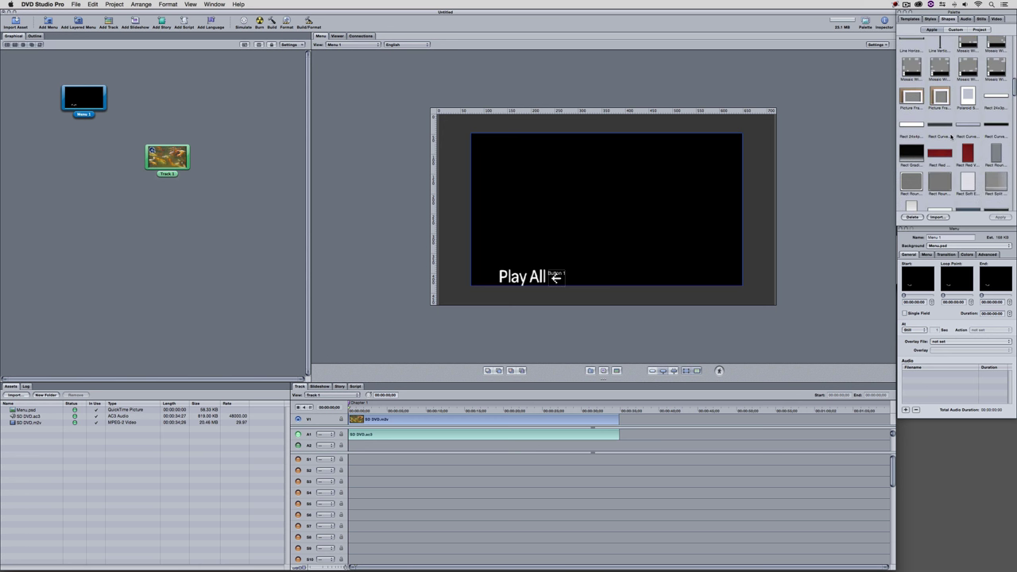
pyautogui.scroll(-8, 951, 137)
pyautogui.scroll(12, 951, 136)
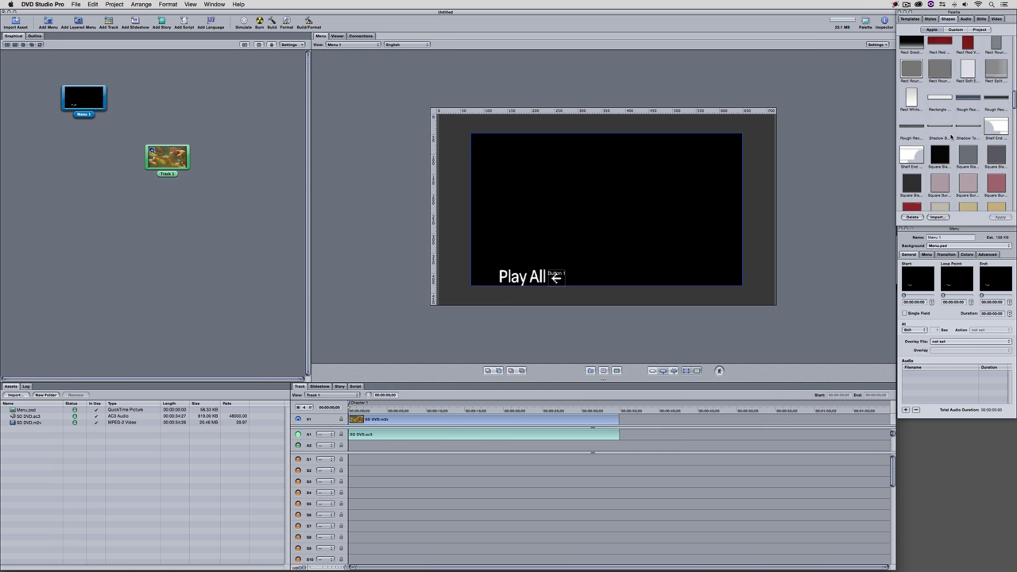
pyautogui.scroll(2, 951, 138)
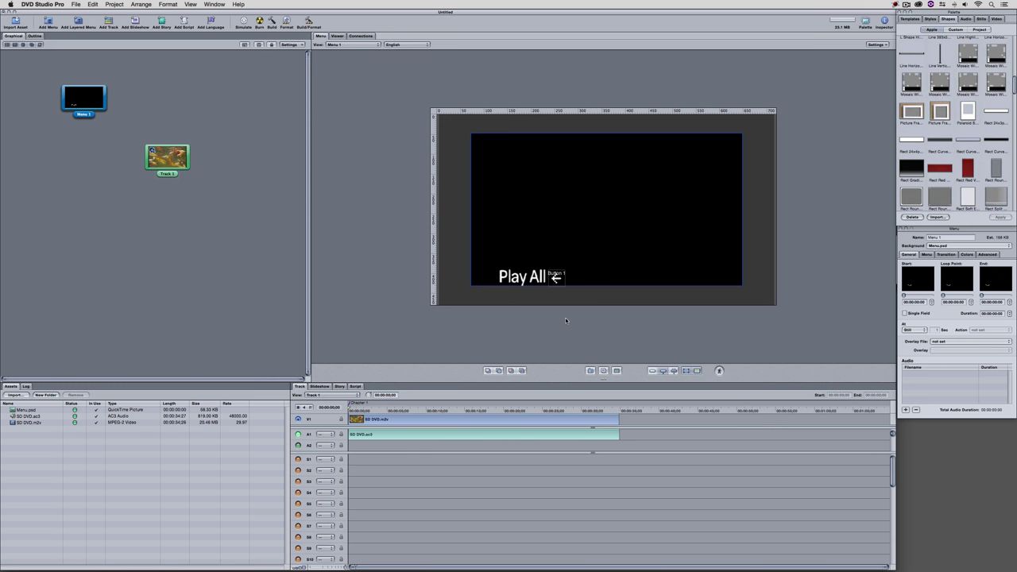
# Set the target of the arrow button beside Play All to Track 1.
pyautogui.click(556, 278)
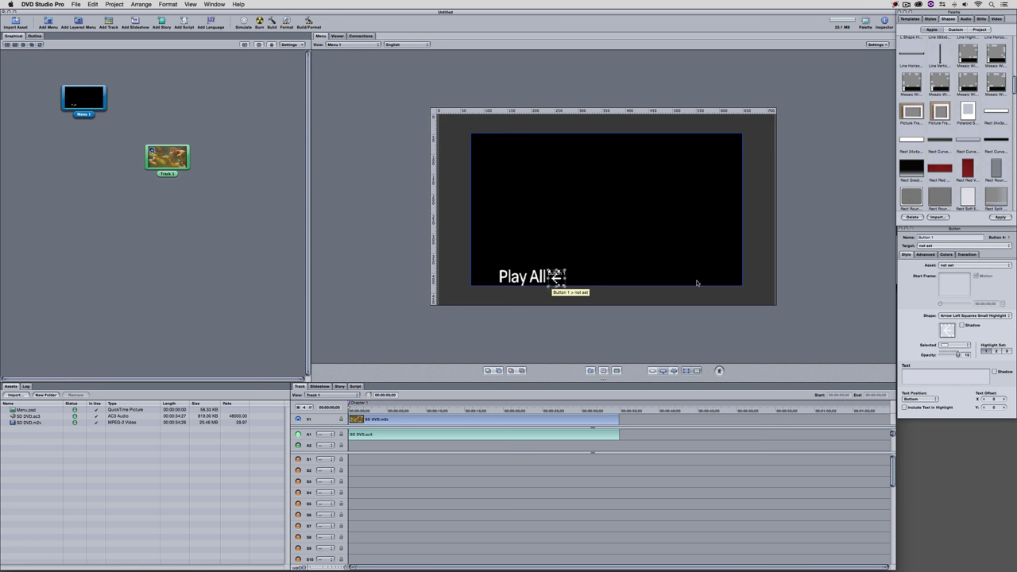
pyautogui.click(925, 247)
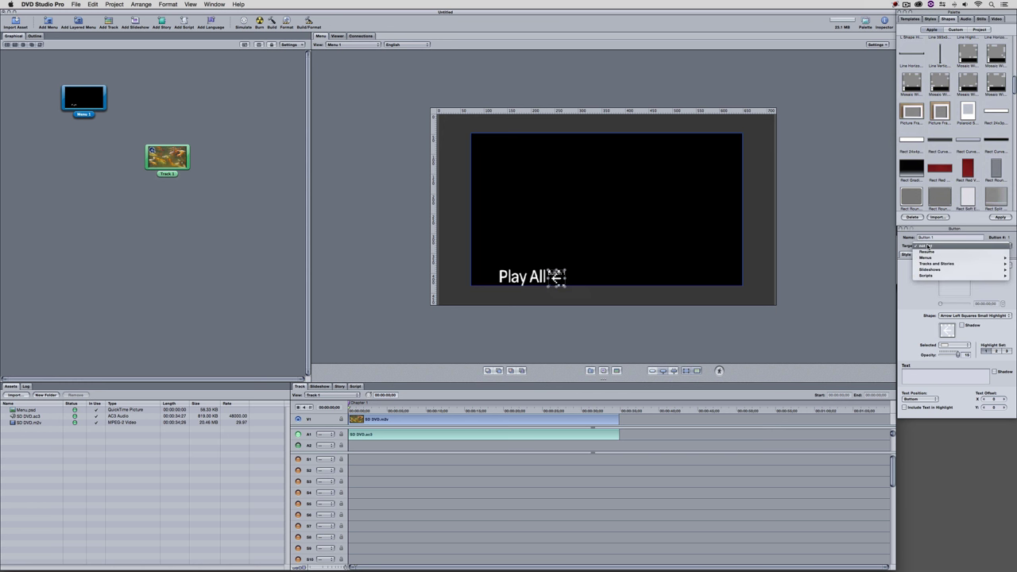
pyautogui.moveTo(926, 263)
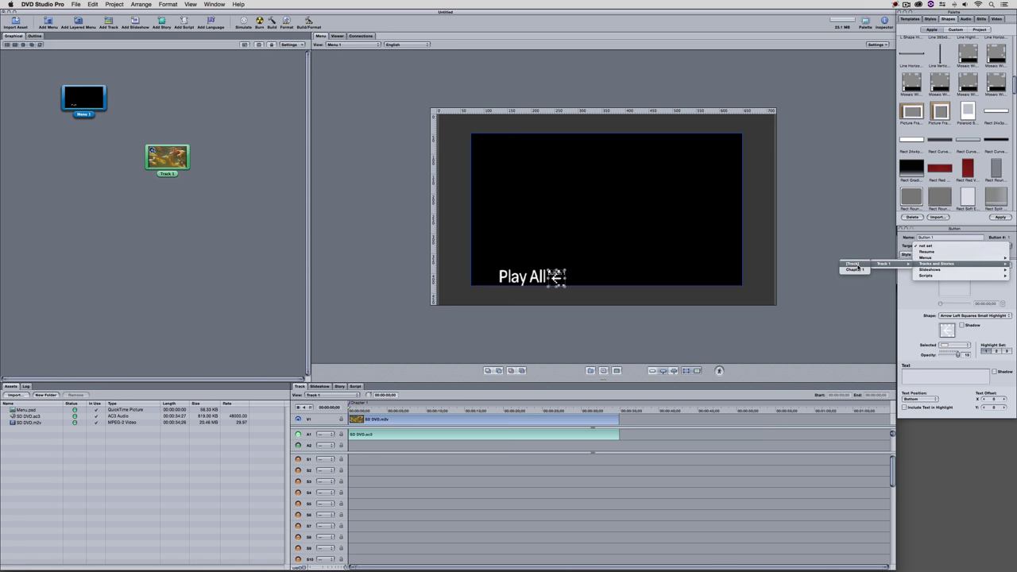
pyautogui.click(853, 264)
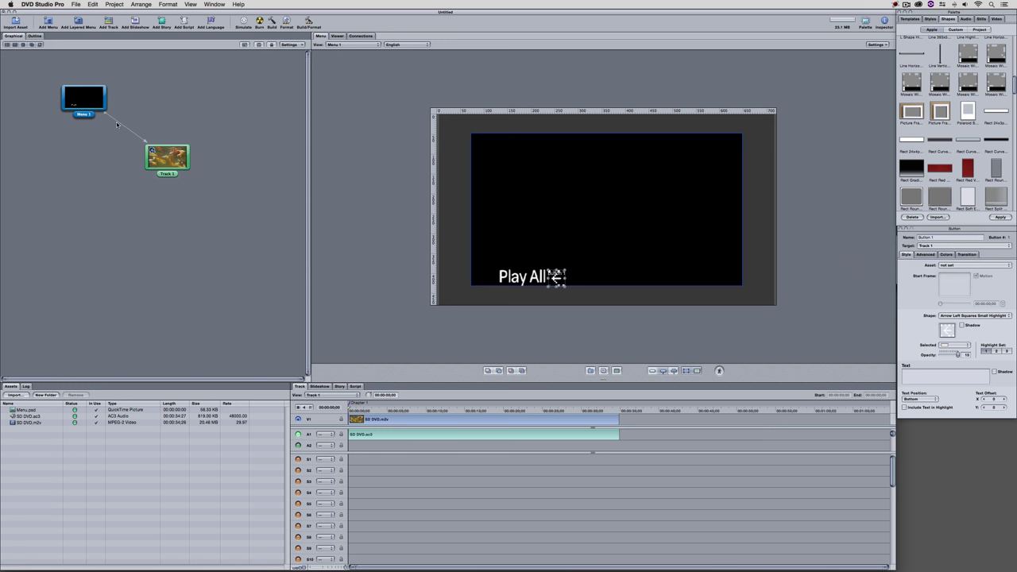
# Set the Menu remote control option of Track 1 to Menu 1.
pyautogui.click(178, 161)
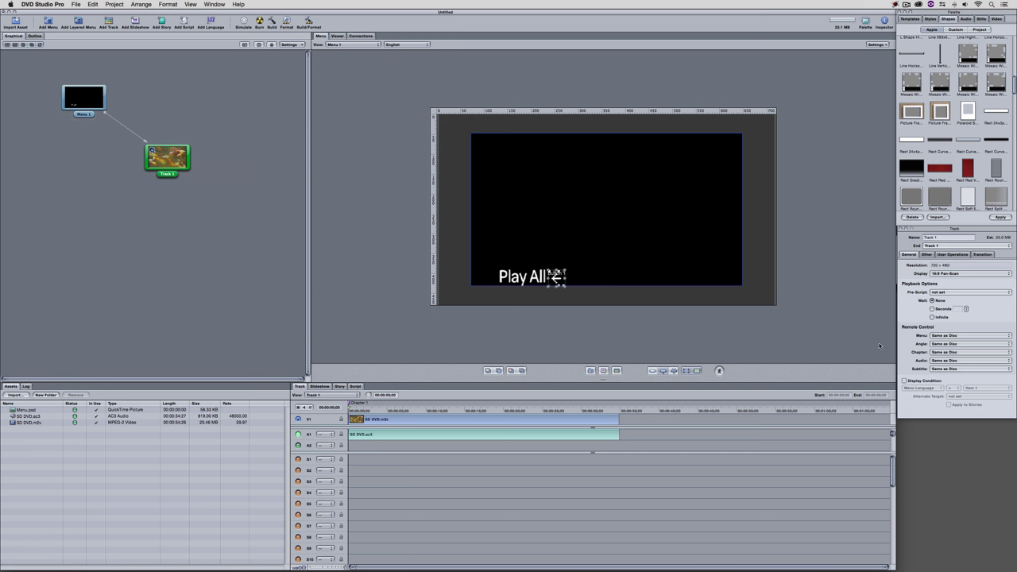
pyautogui.click(943, 335)
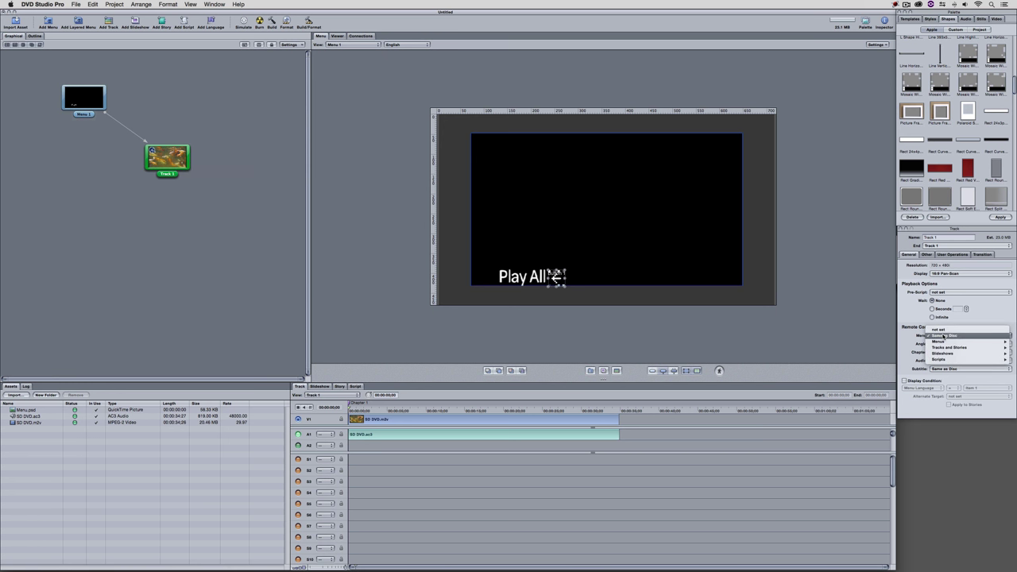
pyautogui.moveTo(942, 343)
pyautogui.moveTo(908, 342)
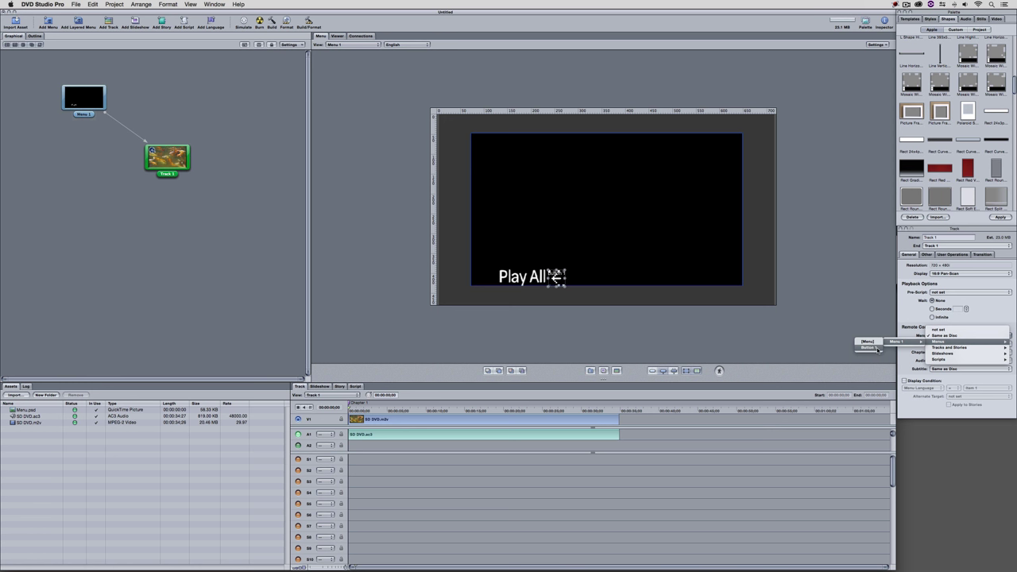
pyautogui.click(872, 346)
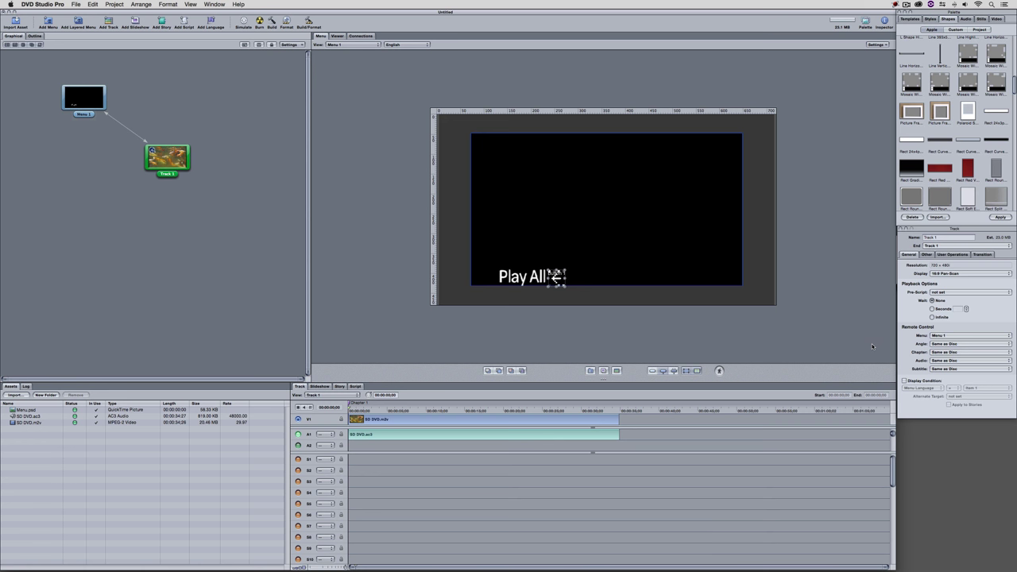
# Simulate the disc in 16:9 display mode, call up the menu, activate its arrow button and close the simulator.
pyautogui.click(217, 185)
pyautogui.rightClick(212, 185)
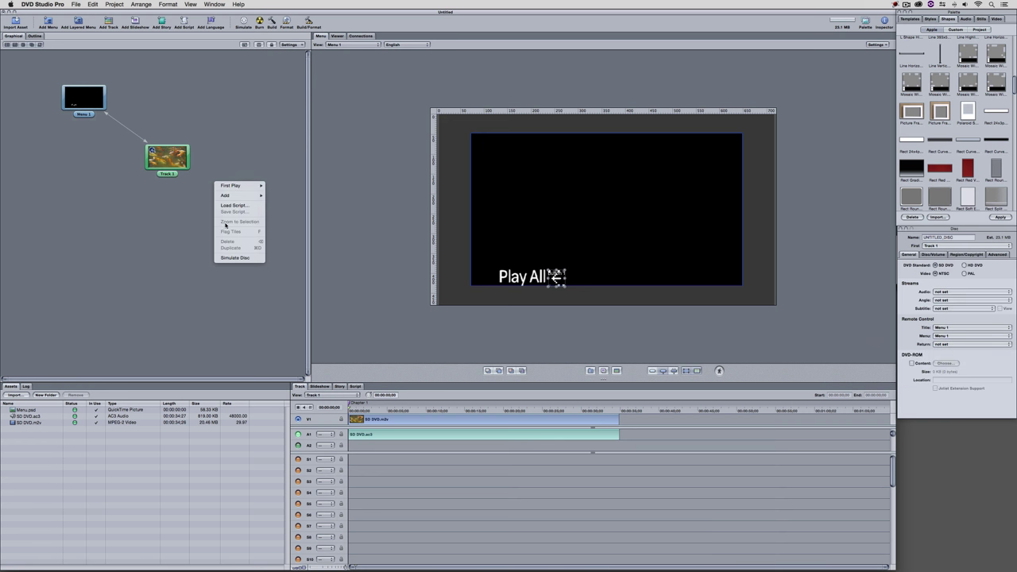
pyautogui.click(238, 258)
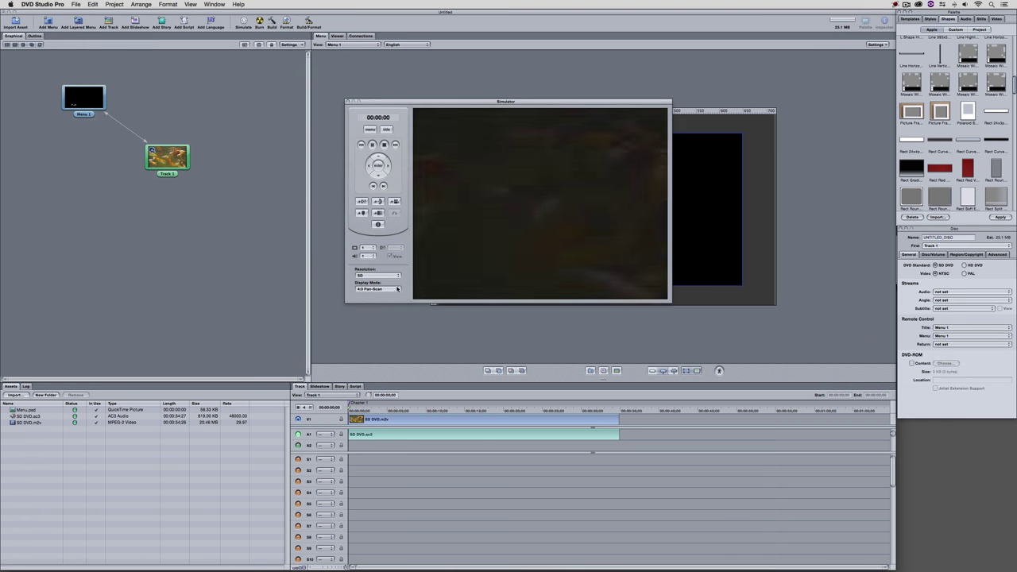
pyautogui.click(378, 288)
pyautogui.click(384, 301)
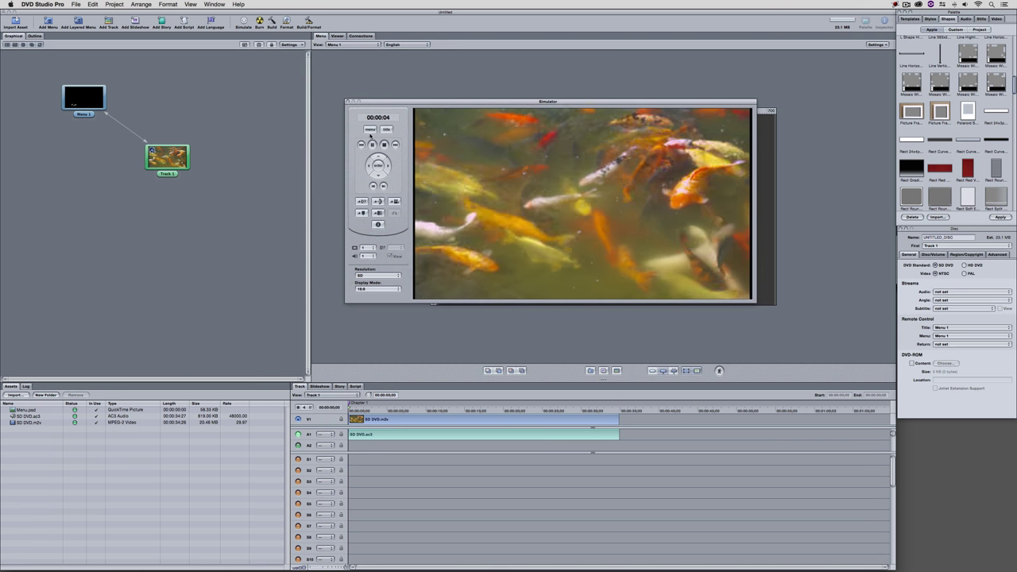
pyautogui.click(370, 128)
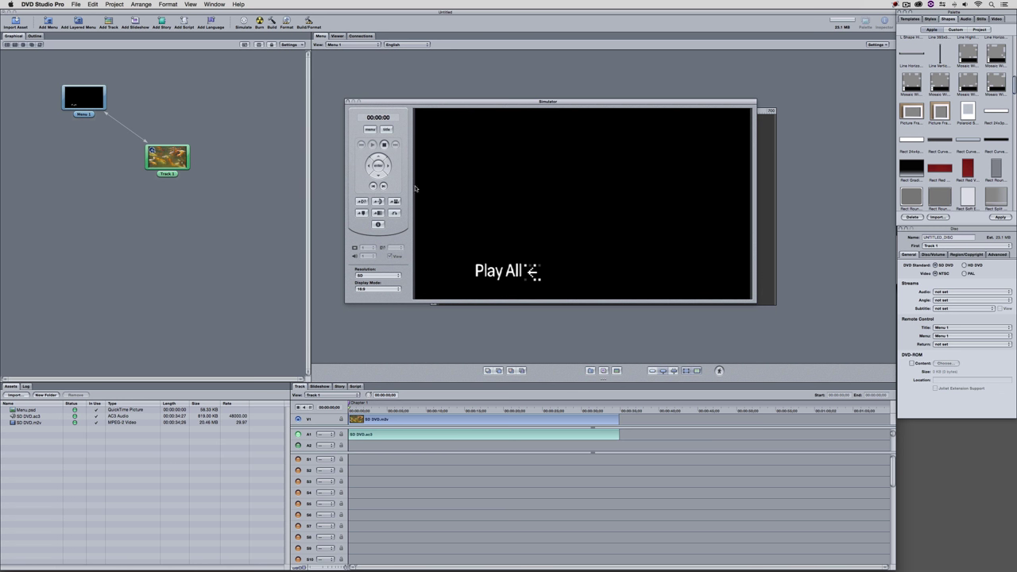
pyautogui.click(378, 166)
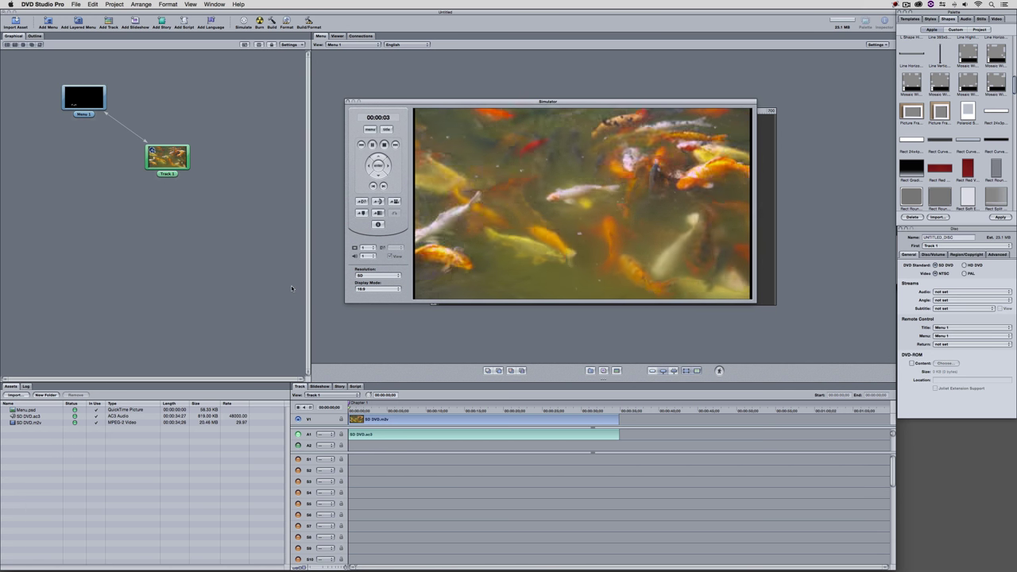
pyautogui.click(348, 101)
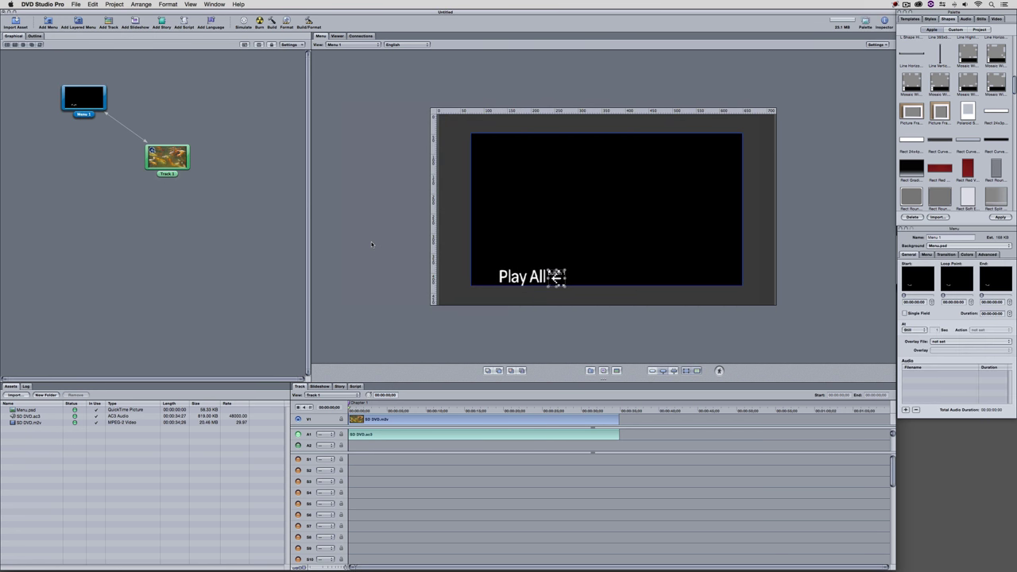